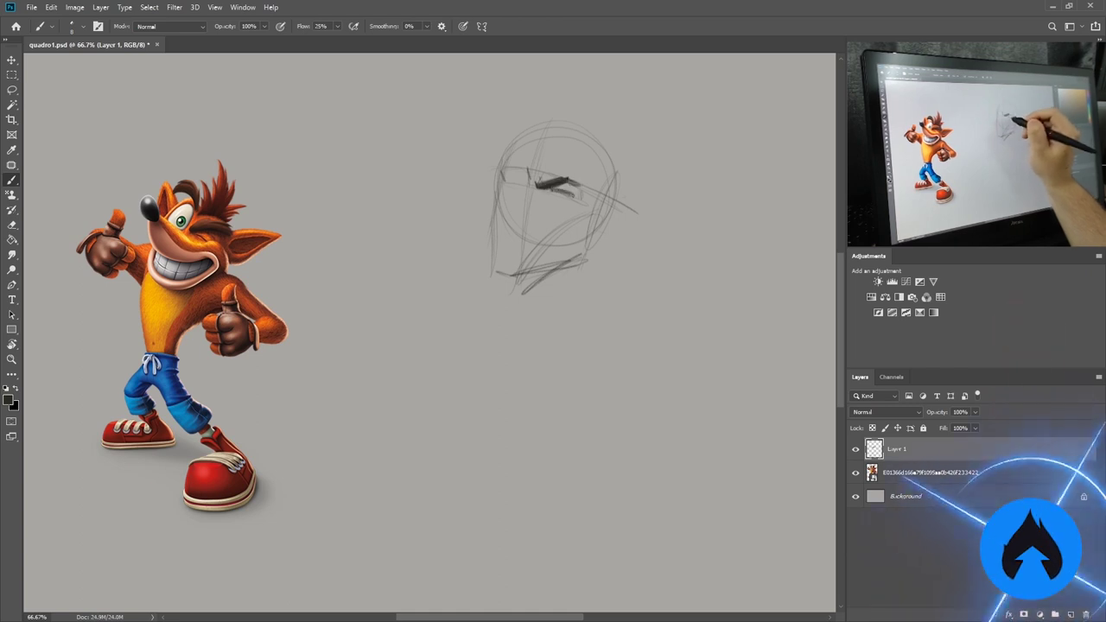
Sketch the winking, grinning face over the head construction circle, with nose, eyebrows, eye, mouth, jaw and ear.
{"action": "left_click_drag", "start_coordinate": [509, 188], "coordinate": [512, 219]}
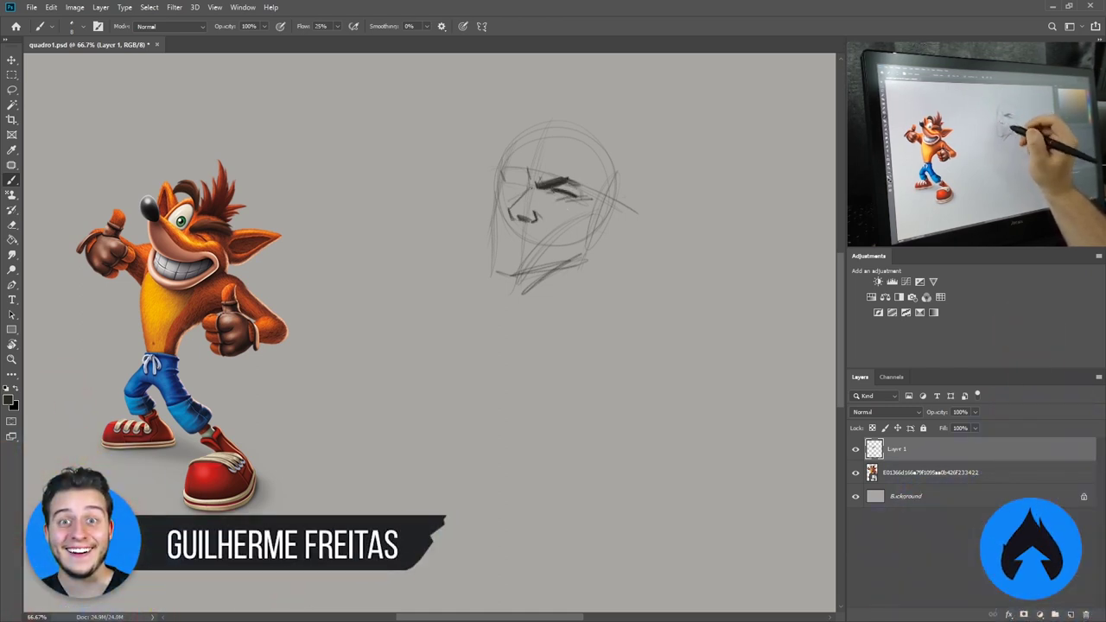
{"action": "left_click_drag", "start_coordinate": [504, 168], "coordinate": [526, 164]}
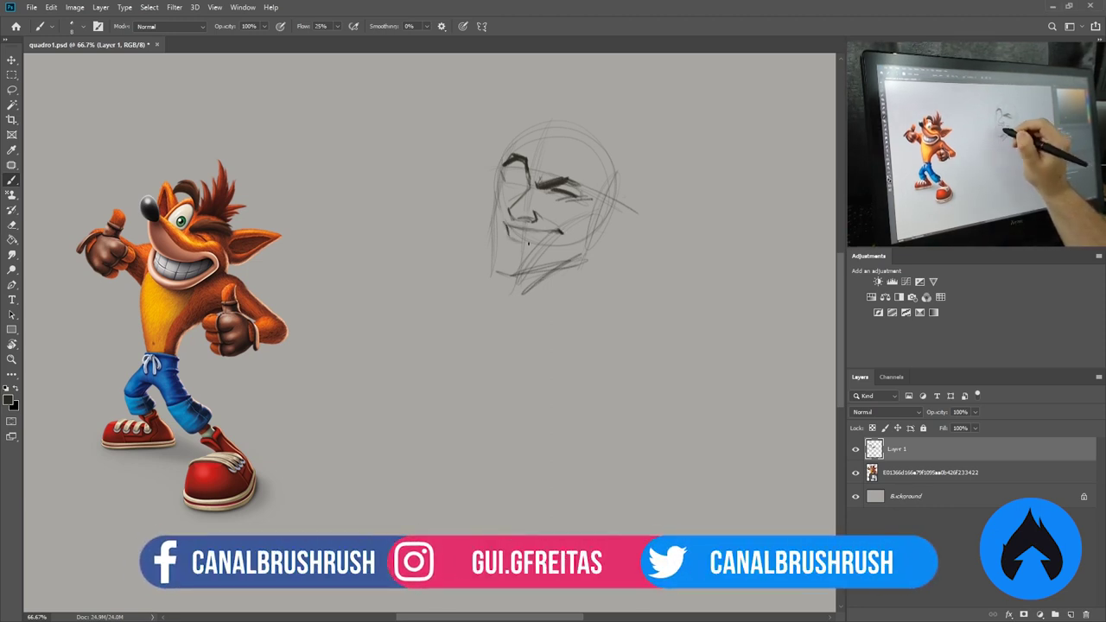
{"action": "left_click_drag", "start_coordinate": [545, 250], "coordinate": [495, 275]}
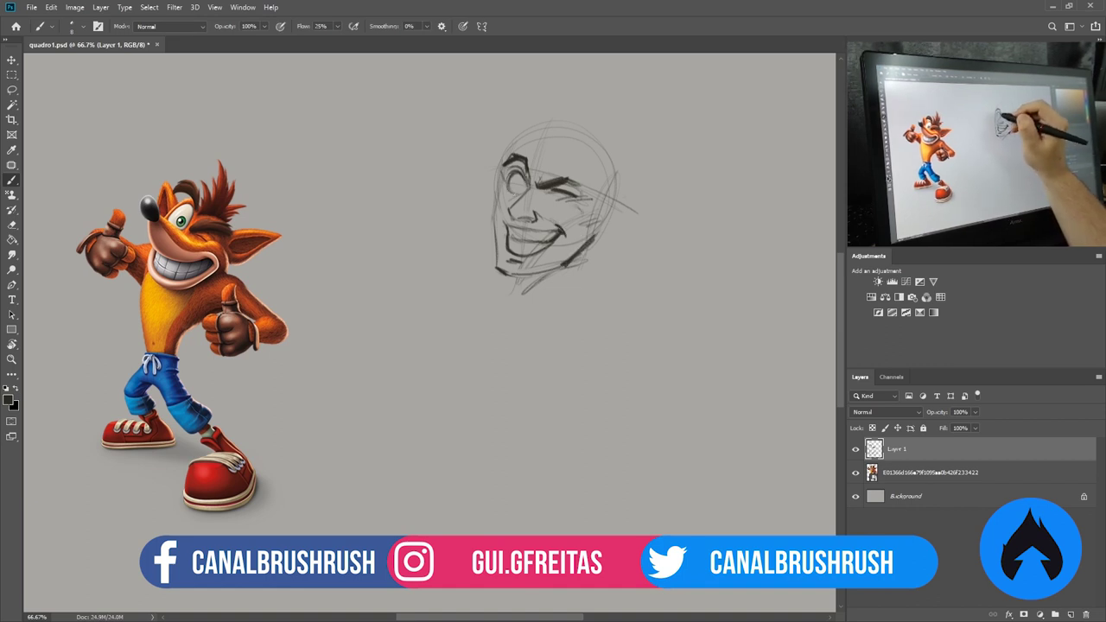
{"action": "left_click_drag", "start_coordinate": [504, 181], "coordinate": [495, 266]}
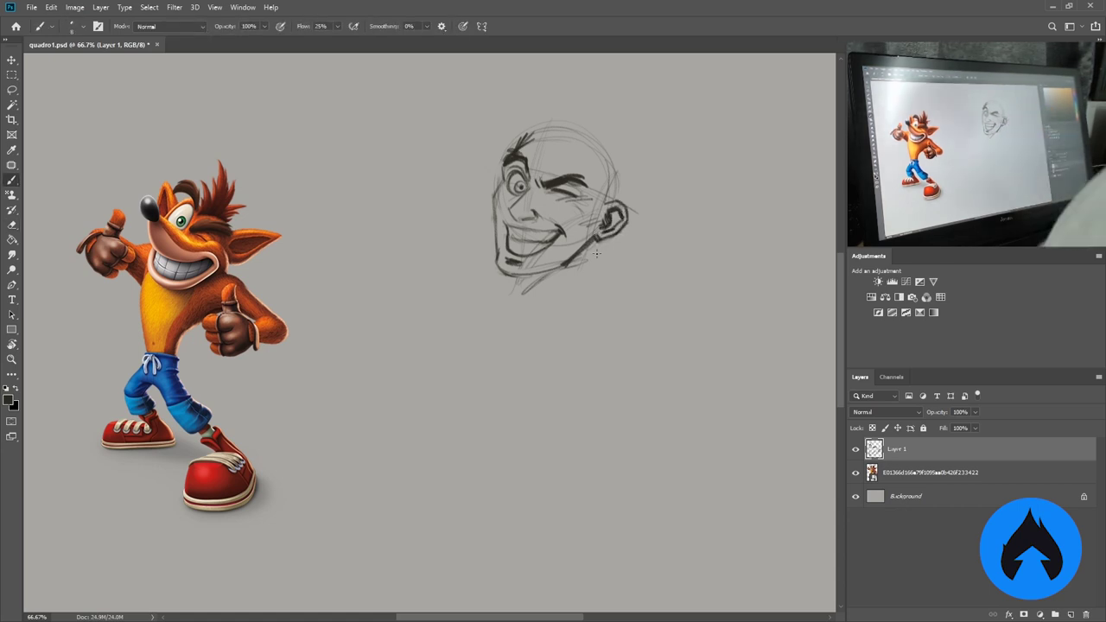
{"action": "left_click_drag", "start_coordinate": [512, 211], "coordinate": [519, 223]}
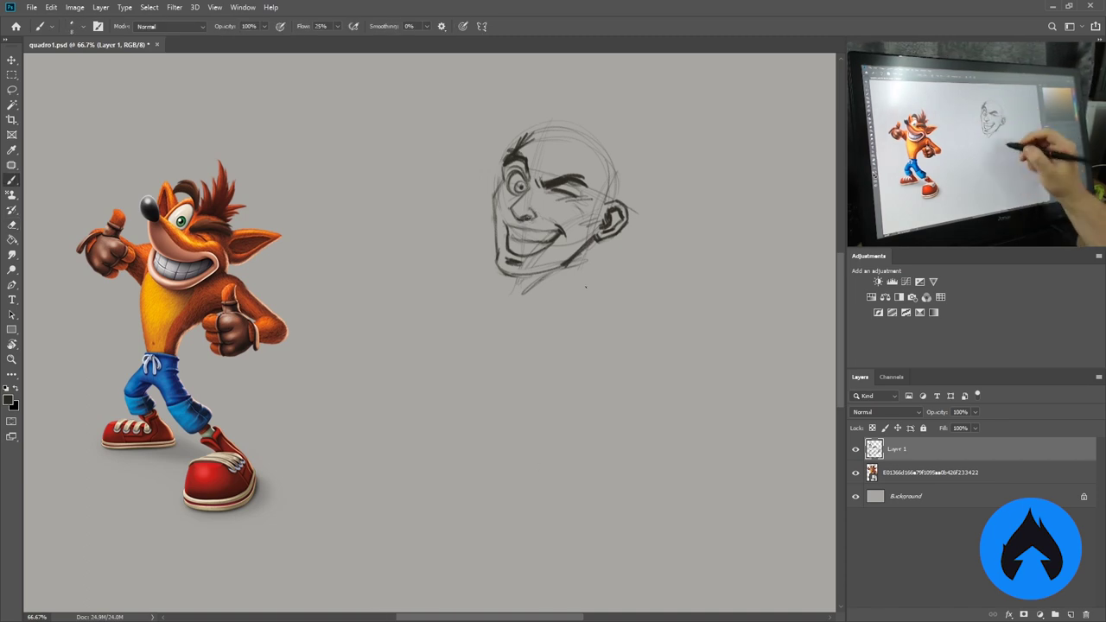
Sketch the neck, collar lines, shoulder and chest, then outline both sides of the tapering torso.
{"action": "mouse_move", "coordinate": [574, 272]}
{"action": "left_mouse_down"}
{"action": "mouse_move", "coordinate": [520, 322]}
{"action": "mouse_move", "coordinate": [497, 287]}
{"action": "mouse_move", "coordinate": [541, 294]}
{"action": "mouse_move", "coordinate": [492, 287]}
{"action": "mouse_move", "coordinate": [523, 404]}
{"action": "mouse_move", "coordinate": [535, 415]}
{"action": "mouse_move", "coordinate": [628, 344]}
{"action": "left_mouse_up"}
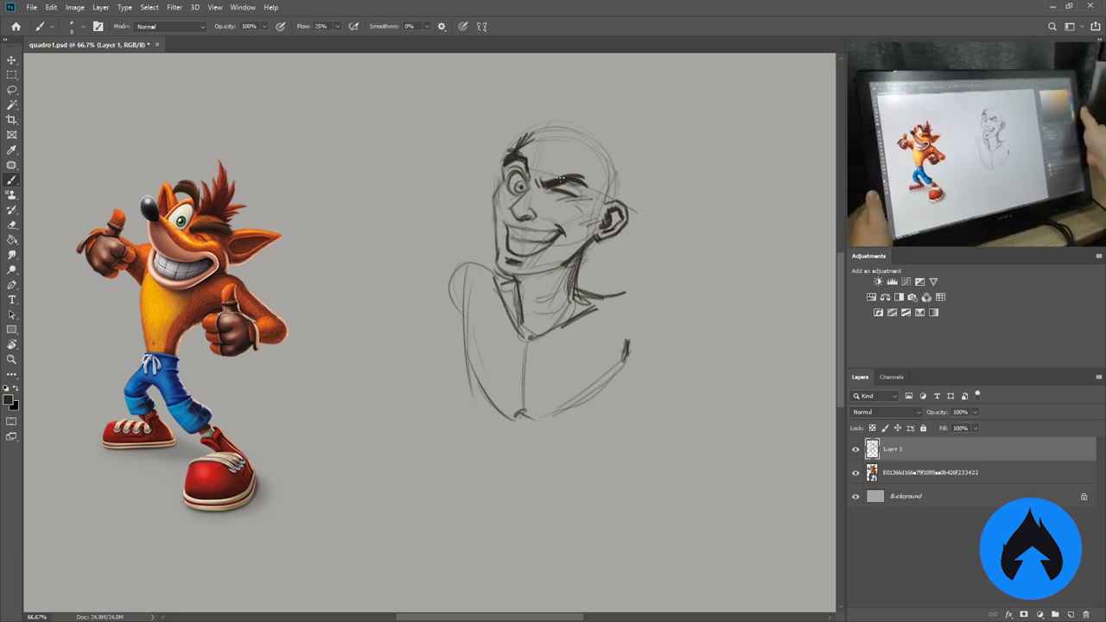
{"action": "left_click_drag", "start_coordinate": [518, 317], "coordinate": [506, 278]}
{"action": "left_click_drag", "start_coordinate": [467, 341], "coordinate": [474, 402]}
{"action": "left_click_drag", "start_coordinate": [638, 320], "coordinate": [562, 445]}
{"action": "left_click_drag", "start_coordinate": [467, 381], "coordinate": [518, 424]}
{"action": "left_click_drag", "start_coordinate": [627, 350], "coordinate": [553, 493]}
Rough in the abdomen with waistline curves, the ribcage arch and heavier lines under the chest.
{"action": "mouse_move", "coordinate": [484, 394]}
{"action": "left_mouse_down"}
{"action": "mouse_move", "coordinate": [545, 428]}
{"action": "mouse_move", "coordinate": [497, 471]}
{"action": "left_mouse_up"}
{"action": "left_click_drag", "start_coordinate": [471, 402], "coordinate": [575, 493]}
{"action": "left_click_drag", "start_coordinate": [501, 488], "coordinate": [588, 437]}
{"action": "left_click_drag", "start_coordinate": [595, 363], "coordinate": [578, 463]}
{"action": "left_click_drag", "start_coordinate": [623, 320], "coordinate": [519, 406]}
{"action": "left_click_drag", "start_coordinate": [480, 367], "coordinate": [571, 372]}
{"action": "left_click_drag", "start_coordinate": [458, 311], "coordinate": [478, 341]}
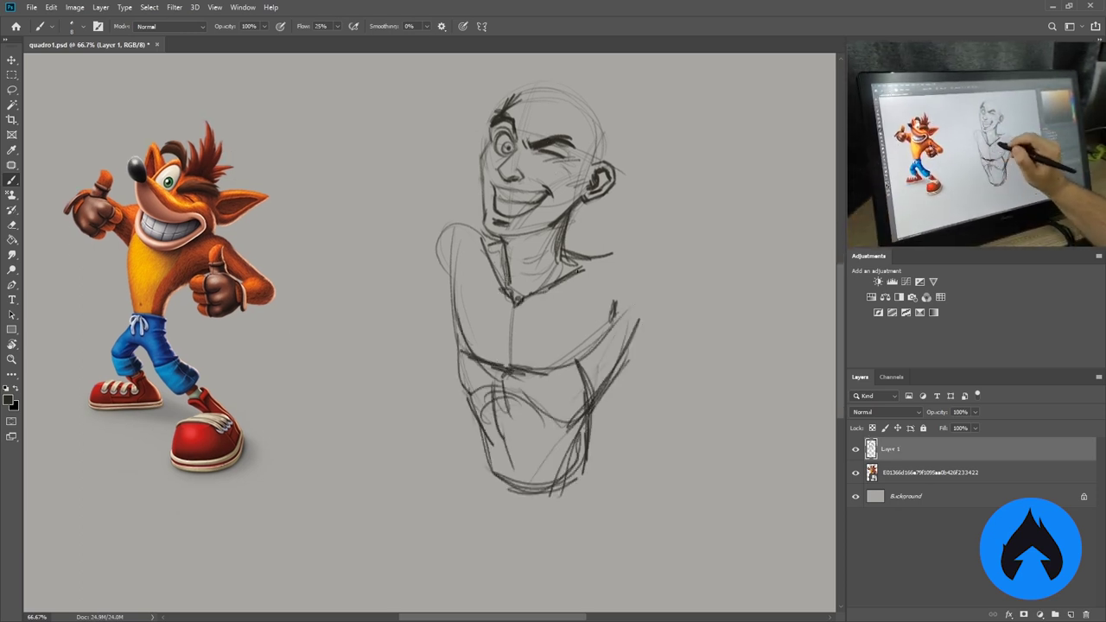
Darken the eyebrows, eye and mouth area, and clean up the jaw and neck lines with the Eraser.
{"action": "left_click_drag", "start_coordinate": [509, 208], "coordinate": [489, 244]}
{"action": "mouse_move", "coordinate": [566, 177]}
{"action": "left_mouse_down"}
{"action": "mouse_move", "coordinate": [532, 229]}
{"action": "mouse_move", "coordinate": [539, 211]}
{"action": "left_mouse_up"}
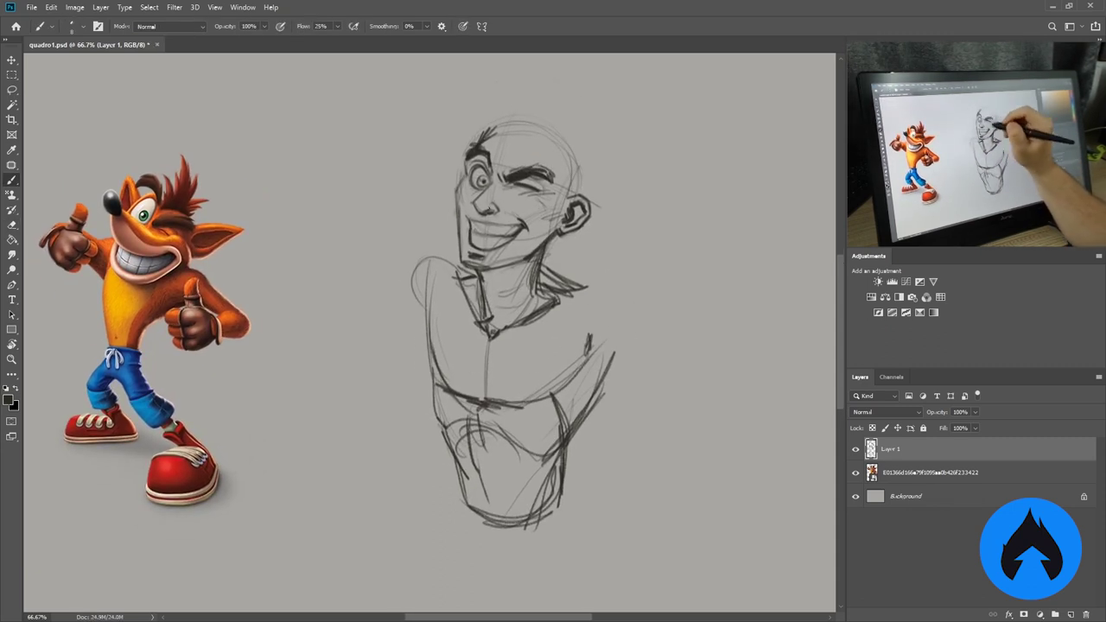
{"action": "left_click_drag", "start_coordinate": [467, 201], "coordinate": [484, 211]}
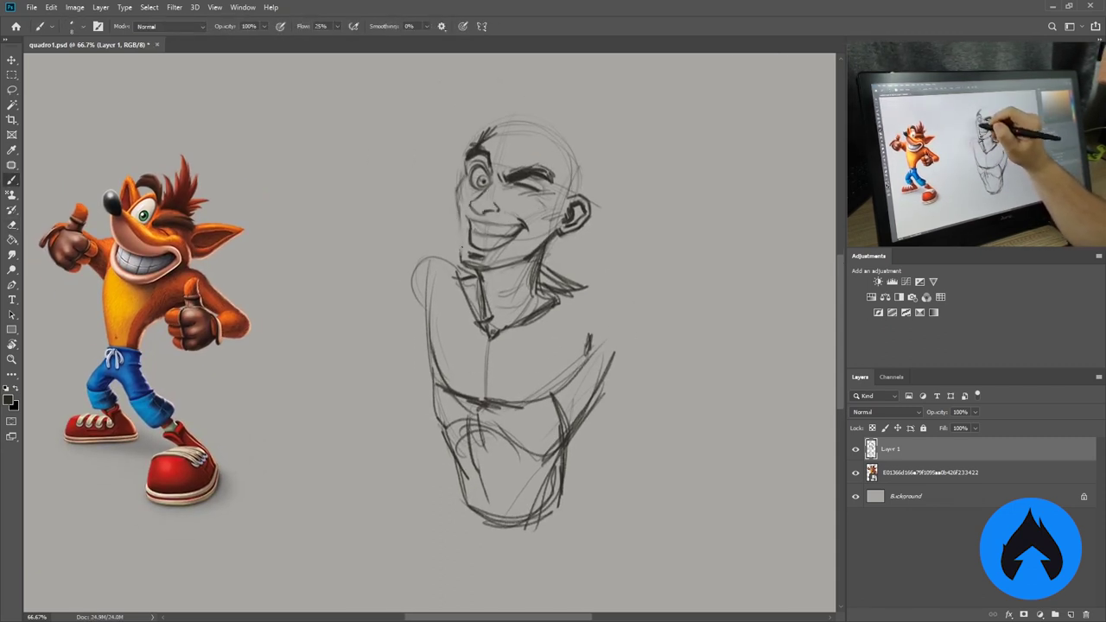
{"action": "key", "text": "e"}
{"action": "mouse_move", "coordinate": [536, 244]}
{"action": "left_mouse_down"}
{"action": "mouse_move", "coordinate": [532, 277]}
{"action": "mouse_move", "coordinate": [558, 311]}
{"action": "mouse_move", "coordinate": [540, 268]}
{"action": "mouse_move", "coordinate": [545, 277]}
{"action": "left_mouse_up"}
{"action": "key", "text": "b"}
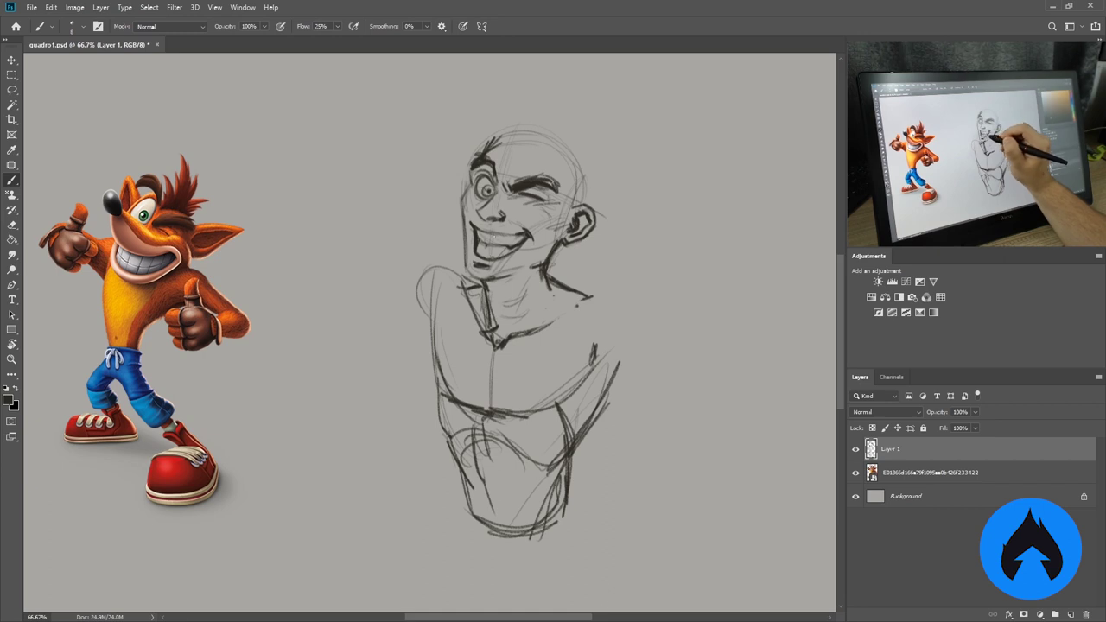
{"action": "left_click_drag", "start_coordinate": [477, 180], "coordinate": [491, 201]}
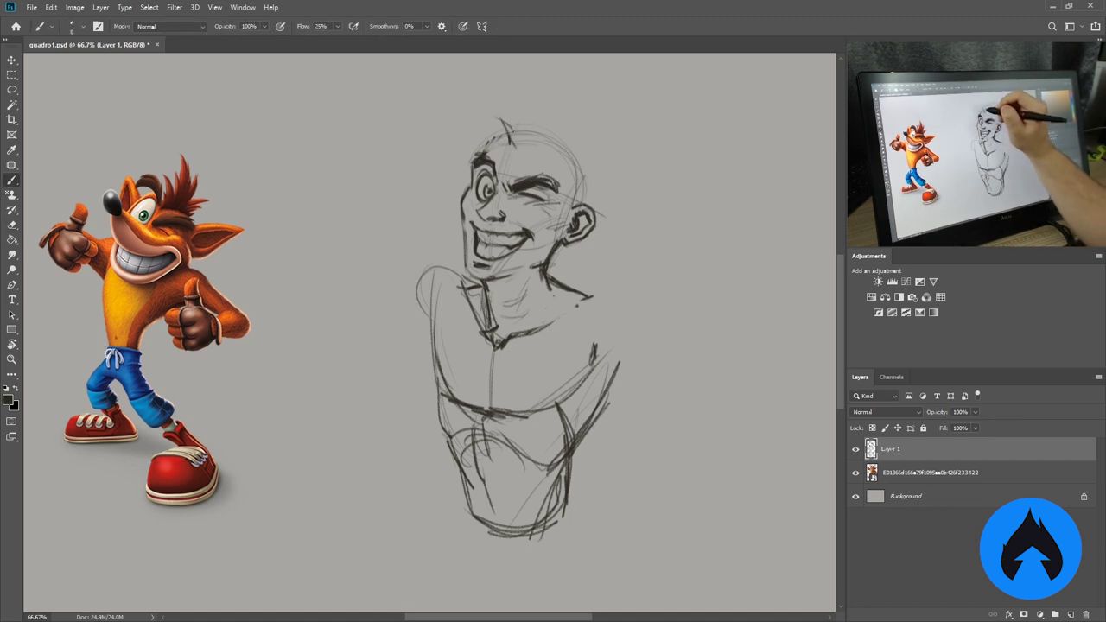
Sketch spiky hair over the top and back of the head and tidy the forehead edge.
{"action": "left_click_drag", "start_coordinate": [528, 138], "coordinate": [537, 66]}
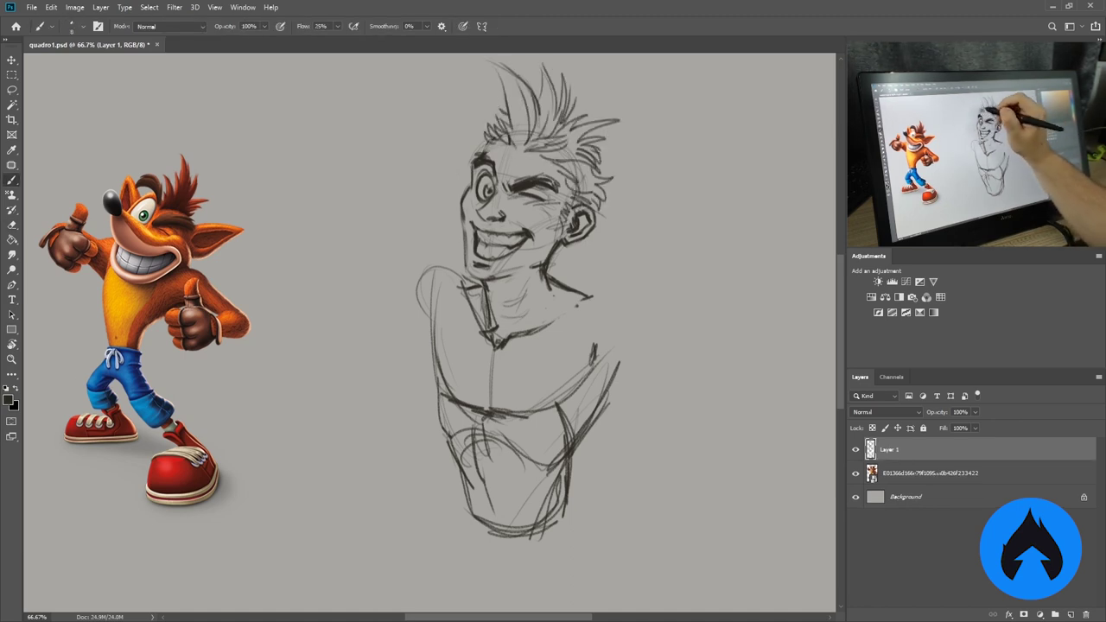
{"action": "left_click_drag", "start_coordinate": [505, 128], "coordinate": [482, 97]}
{"action": "key", "text": "e"}
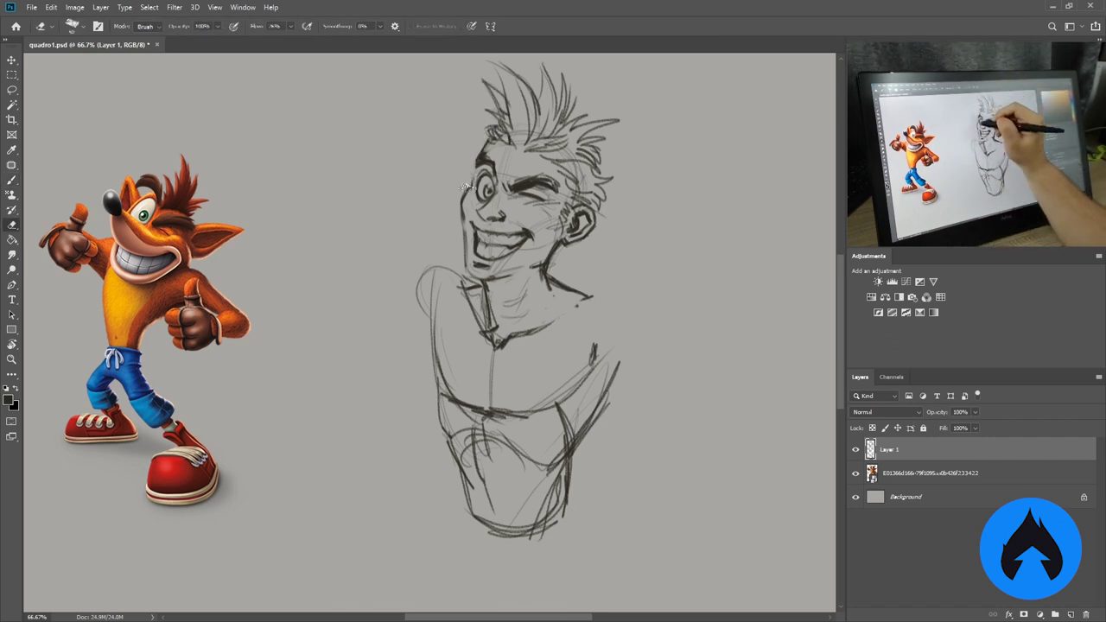
{"action": "key", "text": "b"}
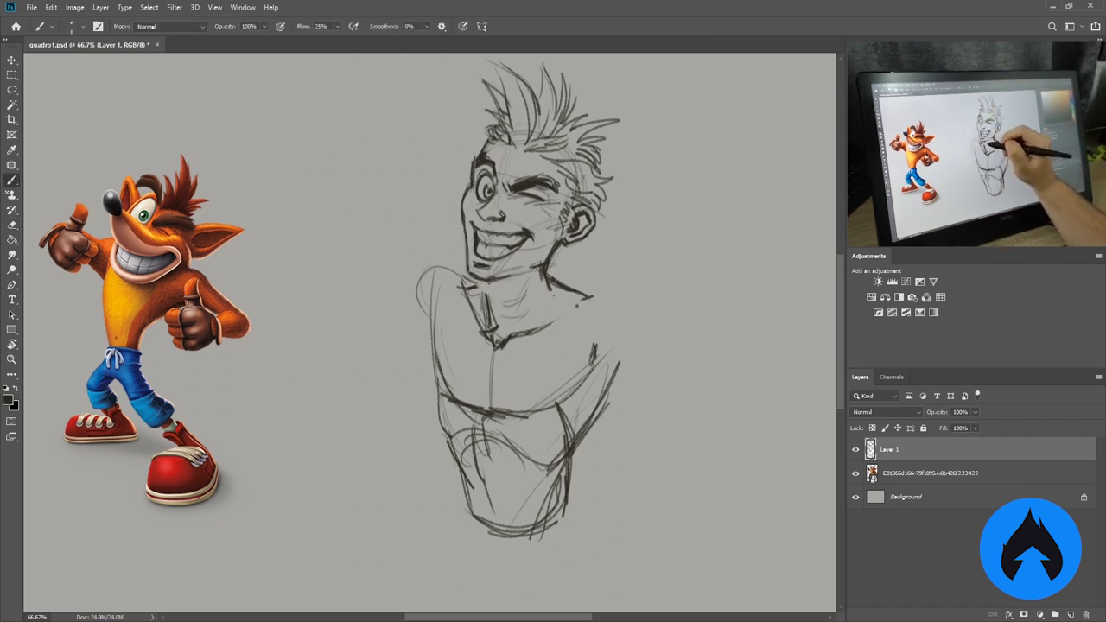
Sketch both rounded shoulders and refine the neck, collarbone and lower chest lines.
{"action": "left_click_drag", "start_coordinate": [579, 341], "coordinate": [627, 285]}
{"action": "mouse_move", "coordinate": [452, 263]}
{"action": "left_mouse_down"}
{"action": "mouse_move", "coordinate": [402, 286]}
{"action": "mouse_move", "coordinate": [432, 333]}
{"action": "left_mouse_up"}
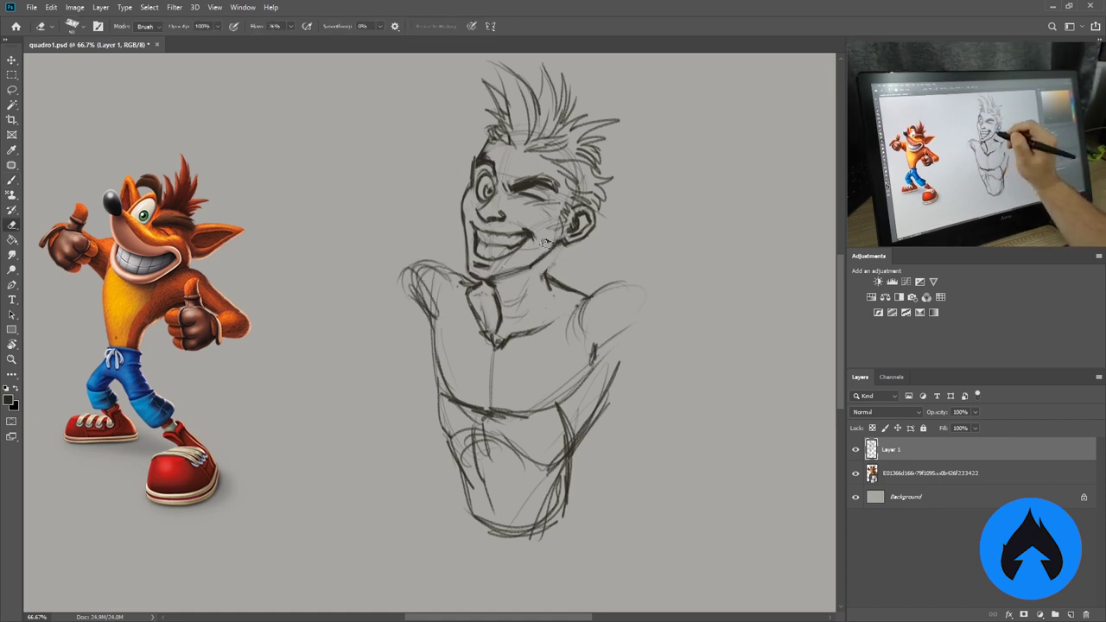
{"action": "mouse_move", "coordinate": [549, 252]}
{"action": "left_mouse_down"}
{"action": "mouse_move", "coordinate": [548, 296]}
{"action": "mouse_move", "coordinate": [610, 306]}
{"action": "left_mouse_up"}
{"action": "left_click_drag", "start_coordinate": [606, 284], "coordinate": [512, 344]}
{"action": "left_click_drag", "start_coordinate": [596, 354], "coordinate": [536, 402]}
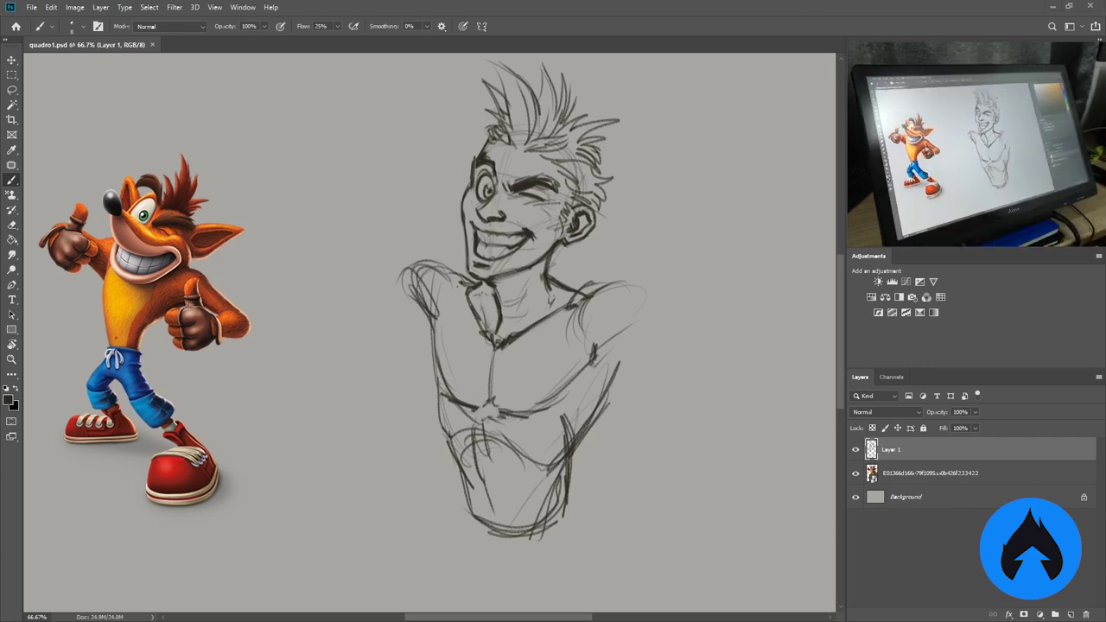
Rotate the whole figure sketch clockwise by about 12 degrees with Free Transform.
{"action": "mouse_move", "coordinate": [679, 369]}
{"action": "left_mouse_down"}
{"action": "mouse_move", "coordinate": [687, 355]}
{"action": "mouse_move", "coordinate": [585, 511]}
{"action": "left_mouse_up"}
{"action": "key", "text": "ctrl+t"}
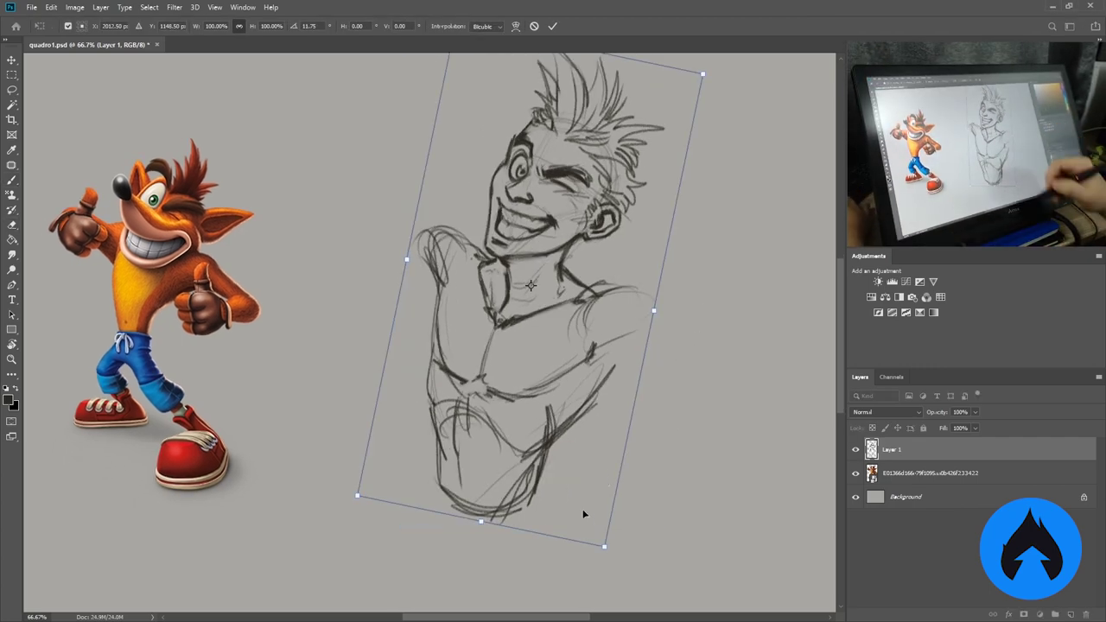
{"action": "key", "text": "Return"}
Extend the torso downward with the side and hip curves that form the pelvis.
{"action": "mouse_move", "coordinate": [432, 337]}
{"action": "left_mouse_down"}
{"action": "mouse_move", "coordinate": [429, 432]}
{"action": "mouse_move", "coordinate": [458, 531]}
{"action": "left_mouse_up"}
{"action": "left_click_drag", "start_coordinate": [536, 488], "coordinate": [510, 544]}
{"action": "left_click_drag", "start_coordinate": [449, 510], "coordinate": [512, 547]}
Sketch the arm nearest the viewer, with a rounded shoulder, upper arm, bent elbow and foreshortened forearm.
{"action": "left_click_drag", "start_coordinate": [605, 346], "coordinate": [613, 359]}
{"action": "left_click_drag", "start_coordinate": [625, 337], "coordinate": [635, 389]}
{"action": "left_click_drag", "start_coordinate": [648, 309], "coordinate": [710, 372]}
{"action": "left_click_drag", "start_coordinate": [616, 302], "coordinate": [730, 398]}
{"action": "left_click_drag", "start_coordinate": [605, 372], "coordinate": [714, 402]}
{"action": "left_click_drag", "start_coordinate": [645, 358], "coordinate": [747, 397]}
{"action": "left_click_drag", "start_coordinate": [670, 380], "coordinate": [761, 432]}
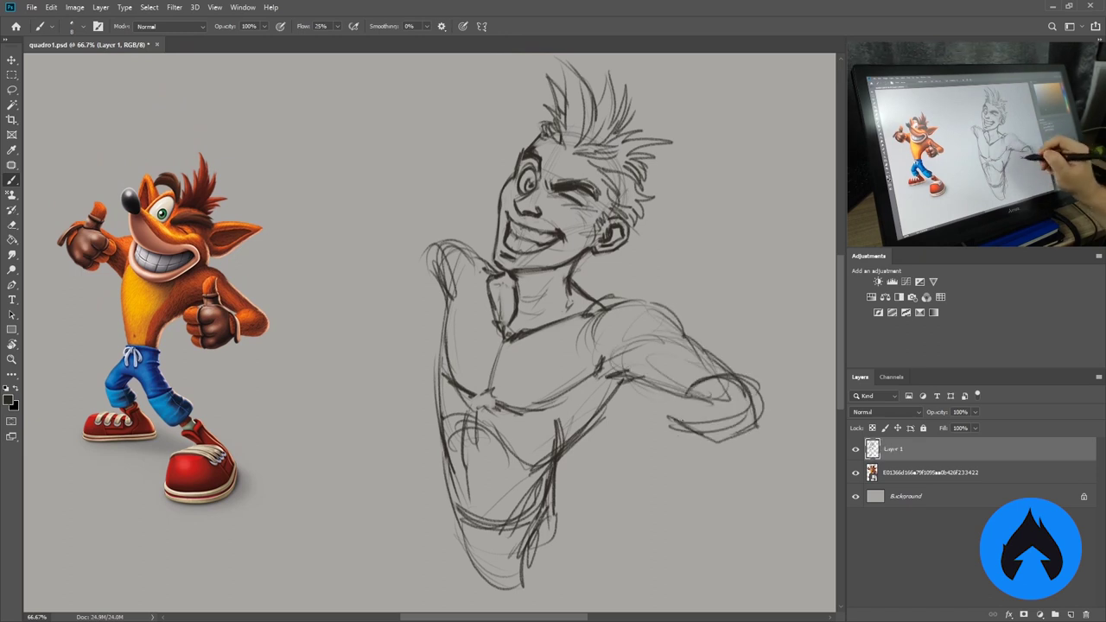
Draw an oval fist with a raised thumb at the end of the bent arm in front of the shoulder.
{"action": "left_click_drag", "start_coordinate": [665, 350], "coordinate": [744, 441]}
{"action": "left_click_drag", "start_coordinate": [687, 372], "coordinate": [622, 432]}
{"action": "left_click_drag", "start_coordinate": [614, 371], "coordinate": [682, 445]}
{"action": "left_click_drag", "start_coordinate": [644, 320], "coordinate": [657, 380]}
Sketch the opposite thumbs-up hand beside the far shoulder, with finger lines and the foreshortened arm behind it.
{"action": "left_click_drag", "start_coordinate": [385, 255], "coordinate": [380, 326]}
{"action": "left_click_drag", "start_coordinate": [437, 252], "coordinate": [389, 333]}
{"action": "left_click_drag", "start_coordinate": [380, 259], "coordinate": [442, 320]}
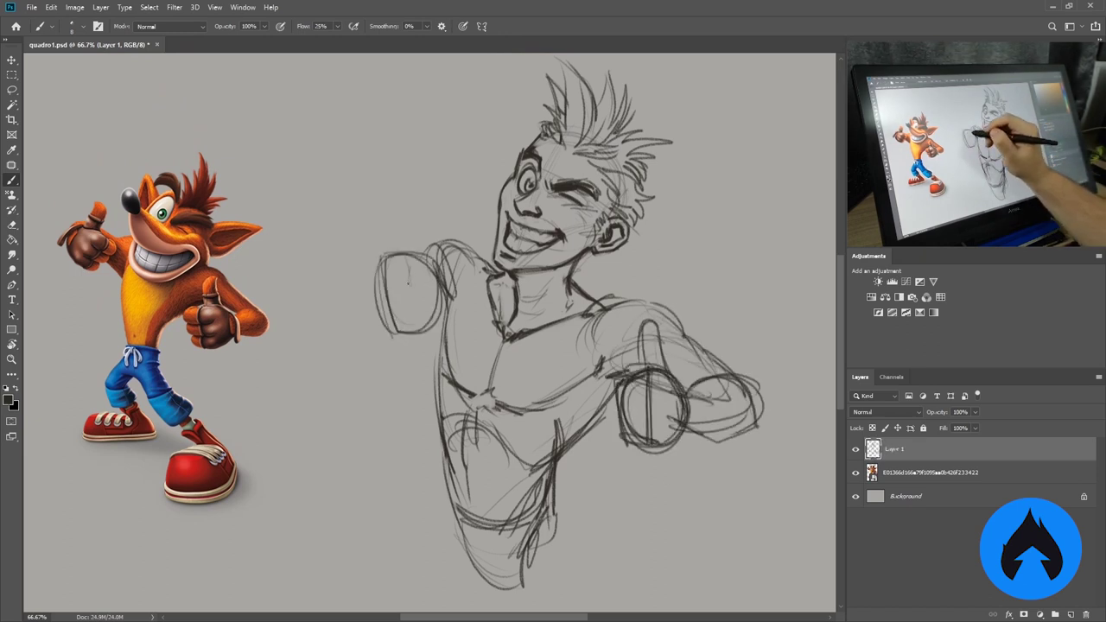
{"action": "left_click_drag", "start_coordinate": [379, 250], "coordinate": [401, 247]}
{"action": "mouse_move", "coordinate": [393, 259]}
{"action": "left_mouse_down"}
{"action": "mouse_move", "coordinate": [339, 325]}
{"action": "mouse_move", "coordinate": [322, 298]}
{"action": "left_mouse_up"}
{"action": "left_click_drag", "start_coordinate": [320, 299], "coordinate": [380, 325]}
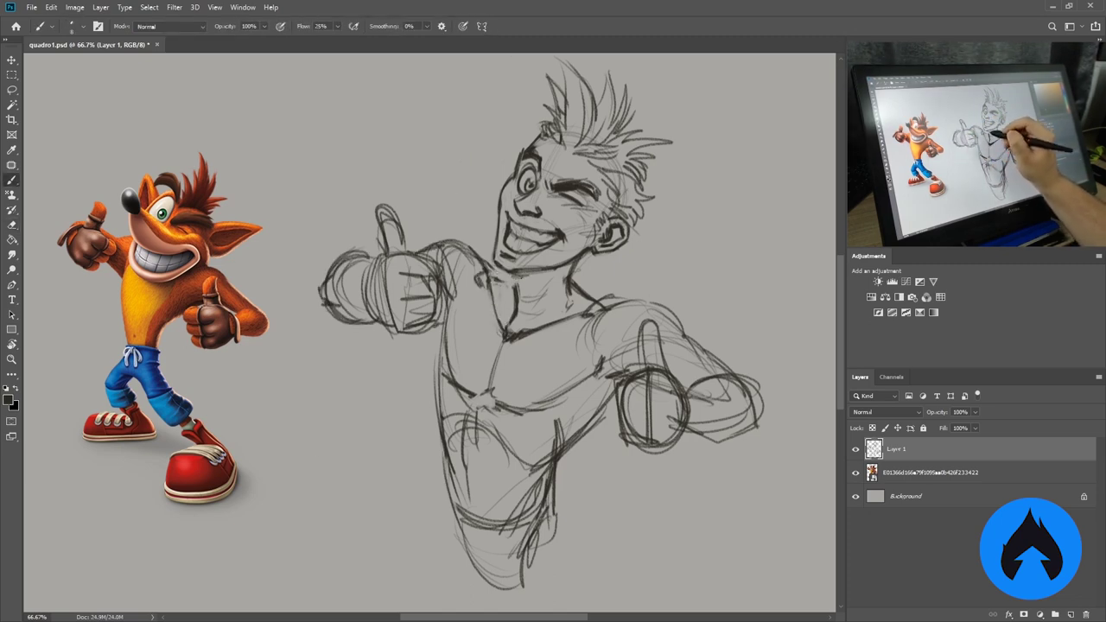
Strengthen the waist, pelvis and side contours and add shading strokes at the armpit and shoulder.
{"action": "left_click_drag", "start_coordinate": [450, 424], "coordinate": [458, 531]}
{"action": "left_click_drag", "start_coordinate": [561, 458], "coordinate": [532, 581]}
{"action": "left_click_drag", "start_coordinate": [566, 493], "coordinate": [477, 595]}
{"action": "left_click_drag", "start_coordinate": [510, 534], "coordinate": [467, 588]}
{"action": "left_click_drag", "start_coordinate": [574, 406], "coordinate": [538, 457]}
{"action": "left_click_drag", "start_coordinate": [639, 346], "coordinate": [579, 380]}
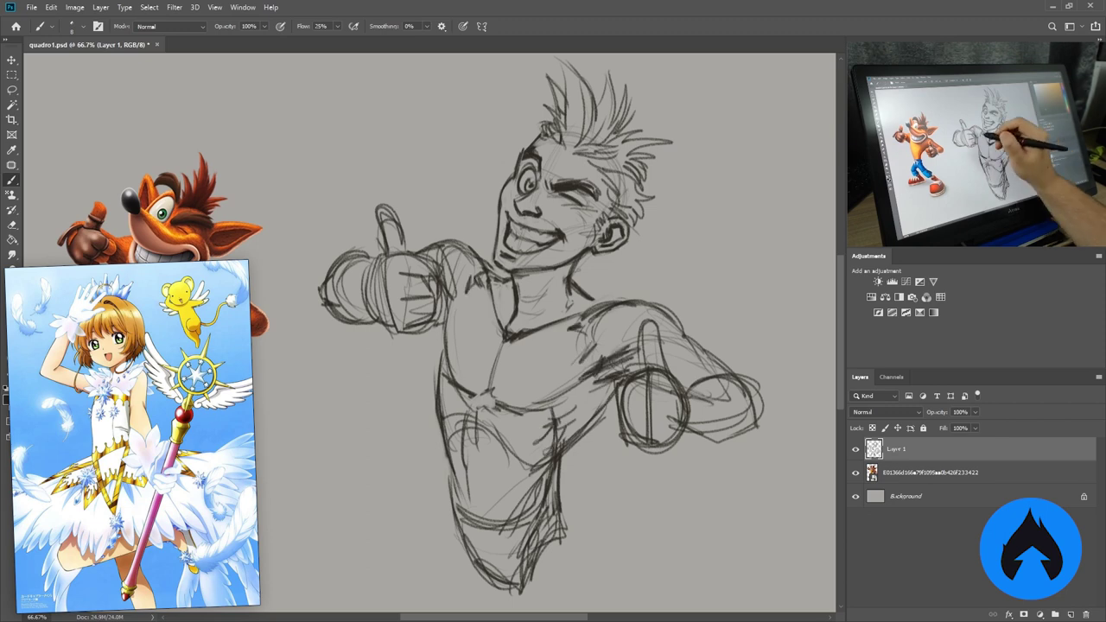
Erase the heavy lines where the collarbones meet, redraw the chest centre line, and add hair behind the ear.
{"action": "key", "text": "e"}
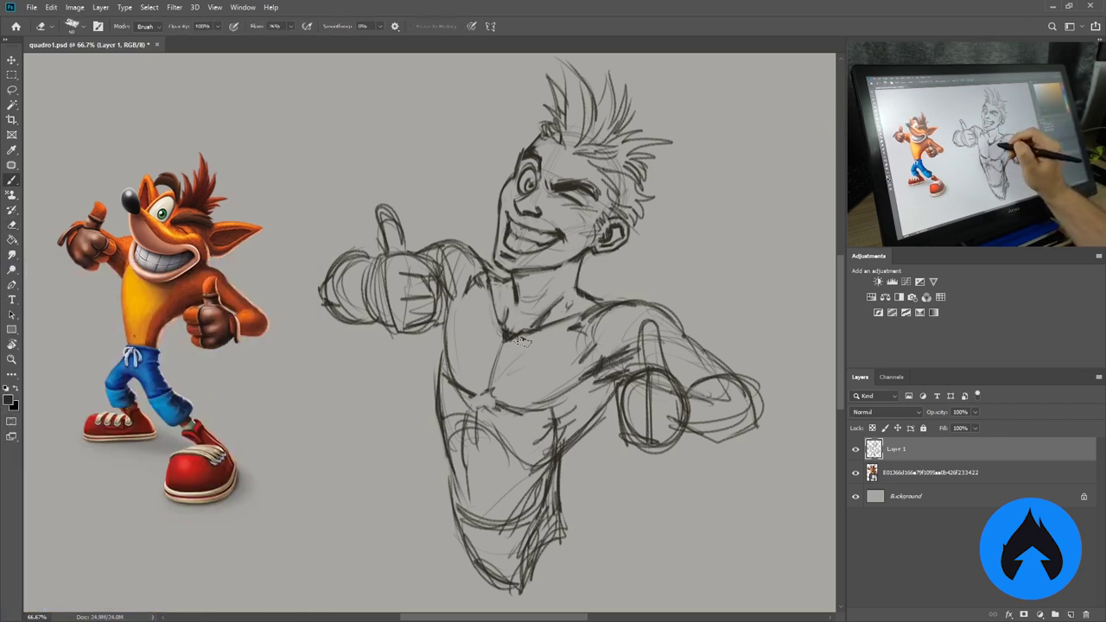
{"action": "left_click_drag", "start_coordinate": [555, 328], "coordinate": [545, 333]}
{"action": "key", "text": "b"}
{"action": "left_click_drag", "start_coordinate": [494, 294], "coordinate": [508, 345]}
{"action": "left_click_drag", "start_coordinate": [609, 218], "coordinate": [622, 247]}
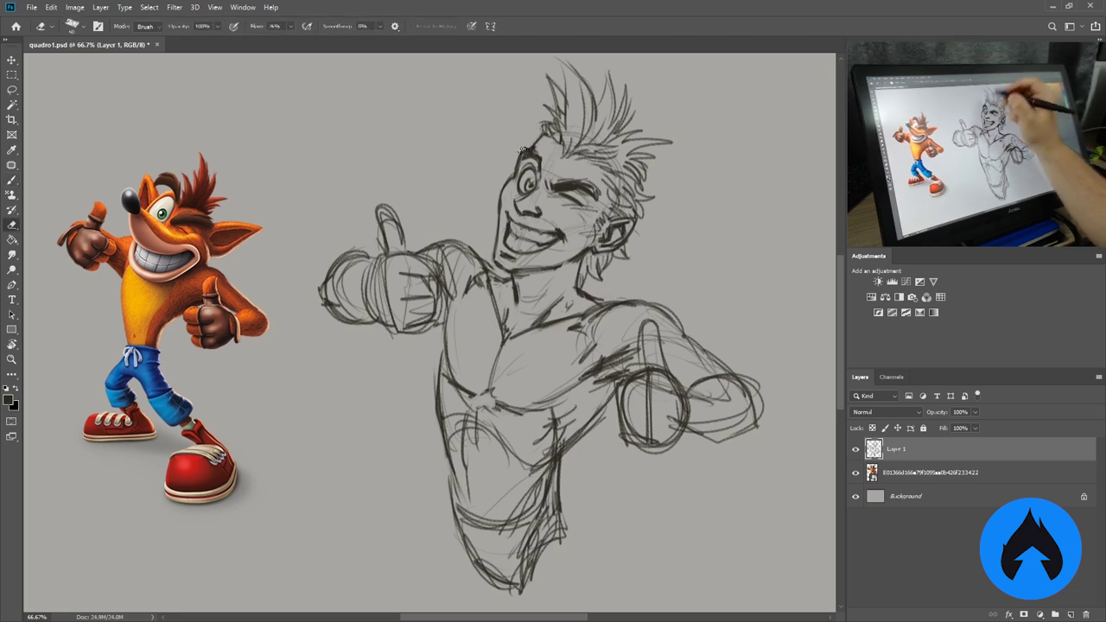
Thicken both eyebrows, darken the eye lines, and clean up stray marks around the raised brow.
{"action": "mouse_move", "coordinate": [515, 147]}
{"action": "left_mouse_down"}
{"action": "mouse_move", "coordinate": [610, 191]}
{"action": "mouse_move", "coordinate": [585, 200]}
{"action": "left_mouse_up"}
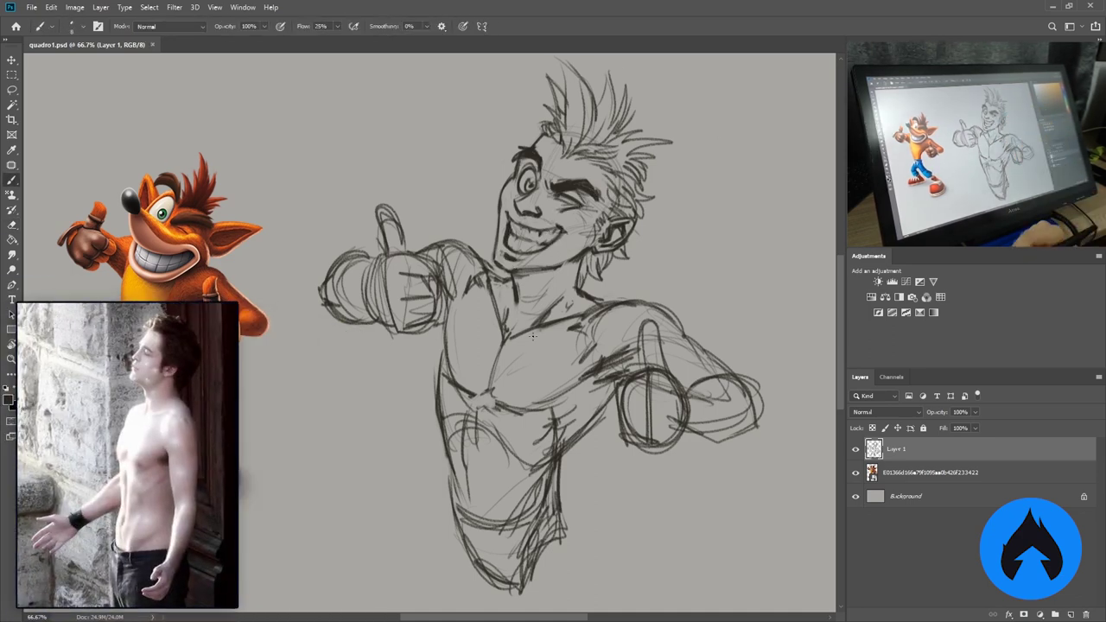
{"action": "key", "text": "e"}
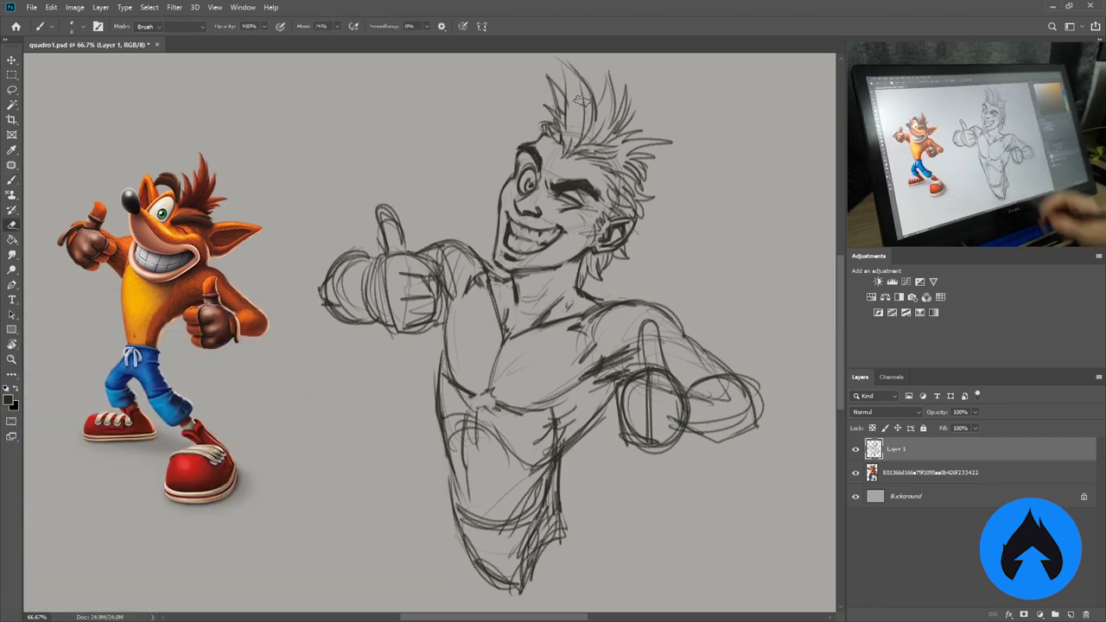
{"action": "key", "text": "b"}
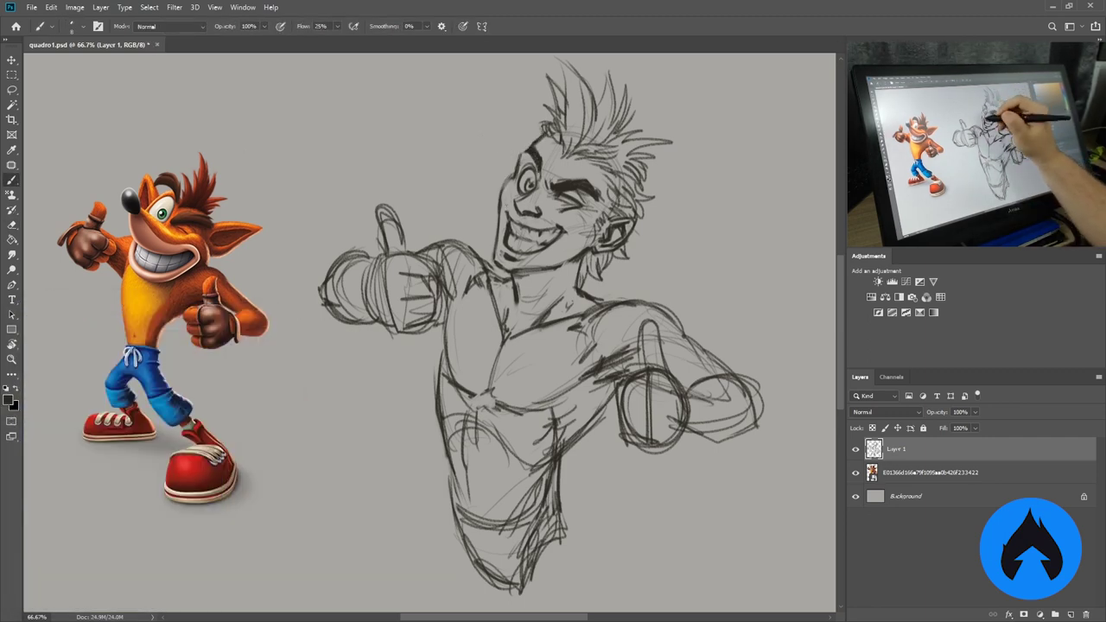
{"action": "key", "text": "e"}
{"action": "key", "text": "b"}
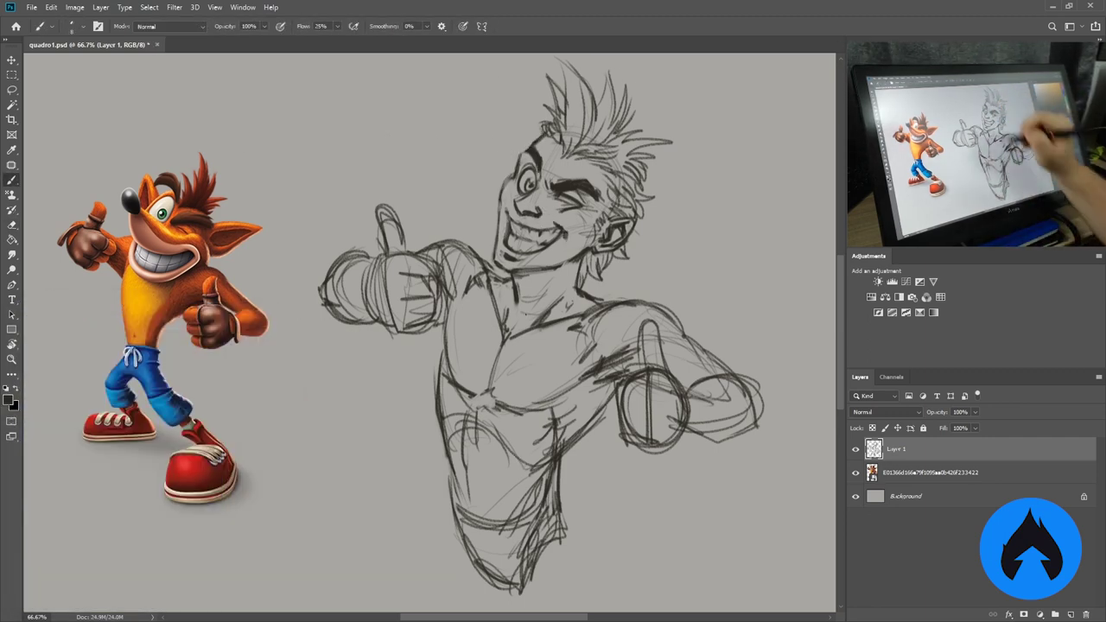
Draw the waistband and the first thigh down to the knee, and start the inner line of the second leg.
{"action": "scroll", "coordinate": [525, 314], "scroll_direction": "down", "scroll_amount": 5}
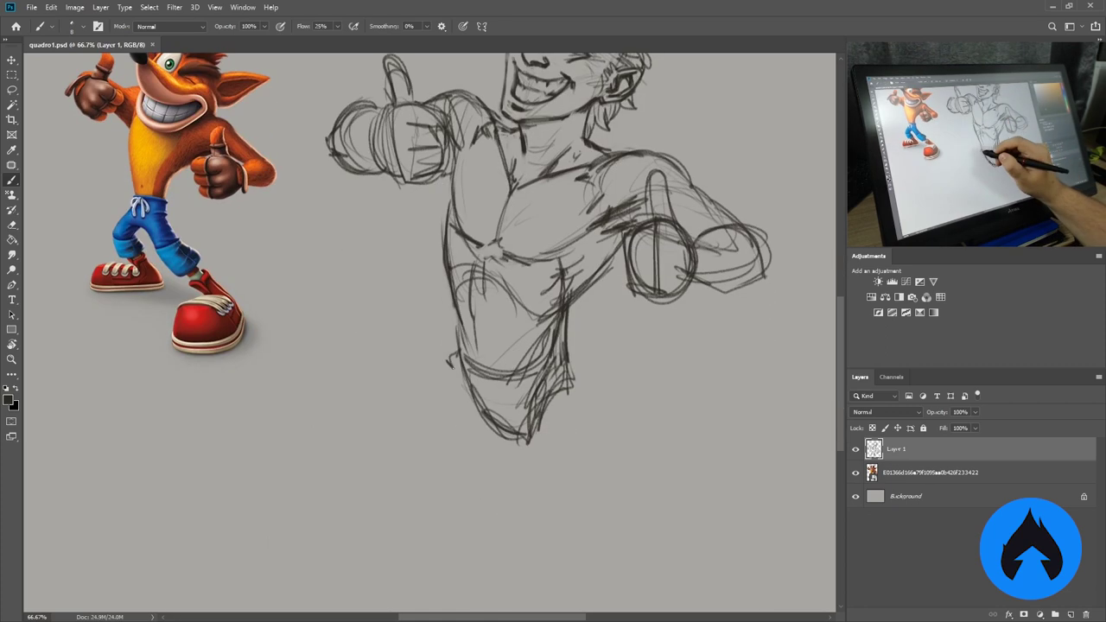
{"action": "mouse_move", "coordinate": [458, 385]}
{"action": "left_mouse_down"}
{"action": "mouse_move", "coordinate": [571, 367]}
{"action": "mouse_move", "coordinate": [572, 355]}
{"action": "mouse_move", "coordinate": [393, 566]}
{"action": "left_mouse_up"}
{"action": "left_click_drag", "start_coordinate": [402, 549], "coordinate": [482, 550]}
{"action": "left_click_drag", "start_coordinate": [516, 437], "coordinate": [547, 566]}
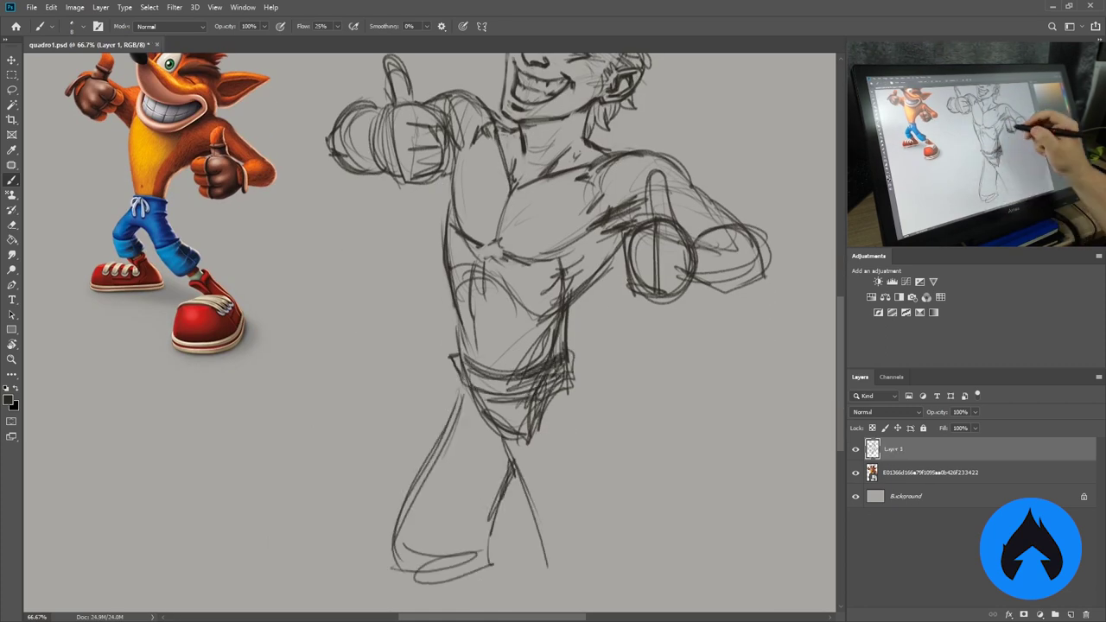
Scale the whole figure sketch down with Free Transform to make room for the legs.
{"action": "key", "text": "ctrl+t"}
{"action": "left_click_drag", "start_coordinate": [772, 571], "coordinate": [600, 321]}
{"action": "scroll", "coordinate": [613, 462], "scroll_direction": "up", "scroll_amount": 4}
{"action": "key", "text": "Return"}
Draw the first leg's lower trouser section with folds and a rolled cuff, and clean up the crotch area.
{"action": "left_click_drag", "start_coordinate": [493, 418], "coordinate": [491, 399]}
{"action": "left_click_drag", "start_coordinate": [441, 449], "coordinate": [510, 519]}
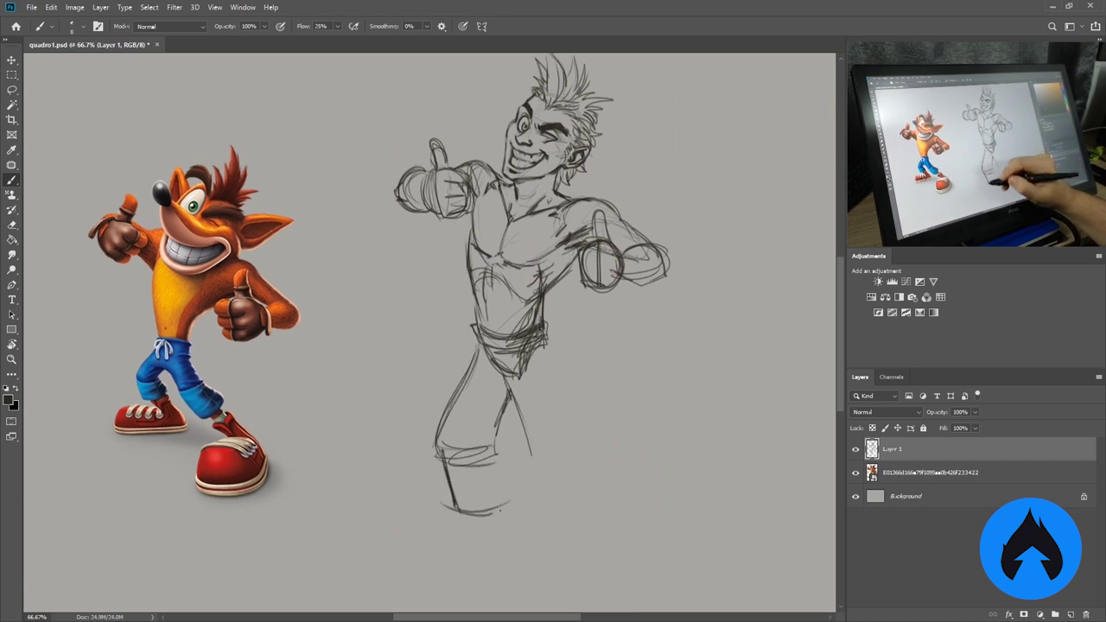
{"action": "left_click_drag", "start_coordinate": [450, 484], "coordinate": [520, 529]}
{"action": "left_click_drag", "start_coordinate": [510, 416], "coordinate": [482, 477]}
{"action": "left_click_drag", "start_coordinate": [482, 325], "coordinate": [472, 375]}
{"action": "left_click_drag", "start_coordinate": [493, 358], "coordinate": [521, 400]}
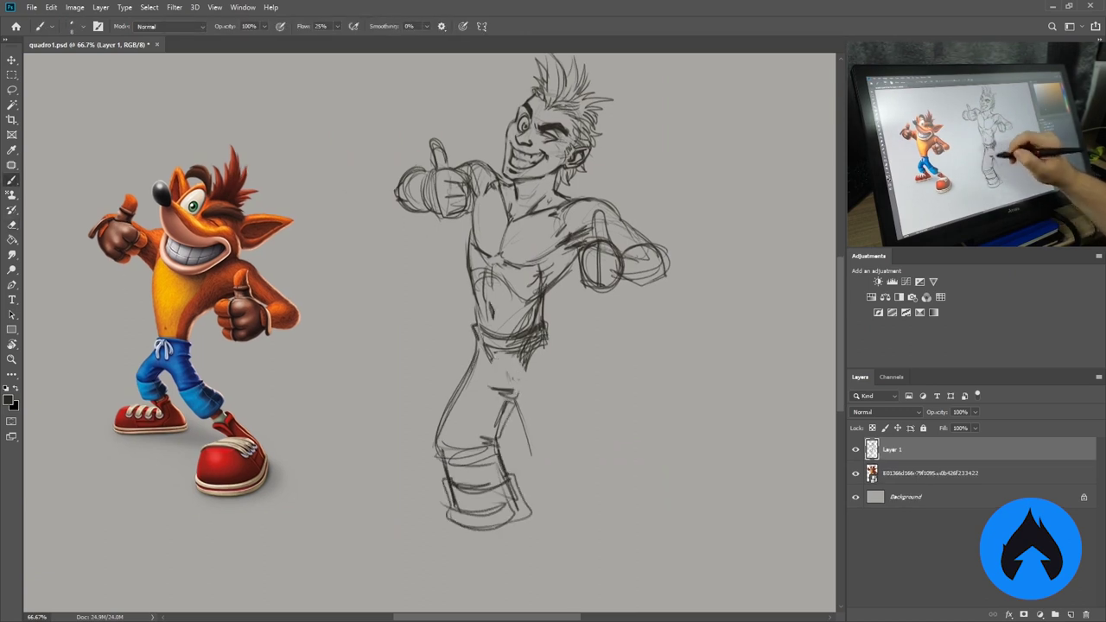
Sketch the second, outstretched trouser leg with knee folds and a wide rolled cuff.
{"action": "left_click_drag", "start_coordinate": [553, 341], "coordinate": [573, 467]}
{"action": "mouse_move", "coordinate": [536, 399]}
{"action": "left_mouse_down"}
{"action": "mouse_move", "coordinate": [518, 481]}
{"action": "mouse_move", "coordinate": [609, 540]}
{"action": "left_mouse_up"}
{"action": "left_click_drag", "start_coordinate": [566, 463], "coordinate": [635, 541]}
{"action": "left_click_drag", "start_coordinate": [605, 484], "coordinate": [626, 420]}
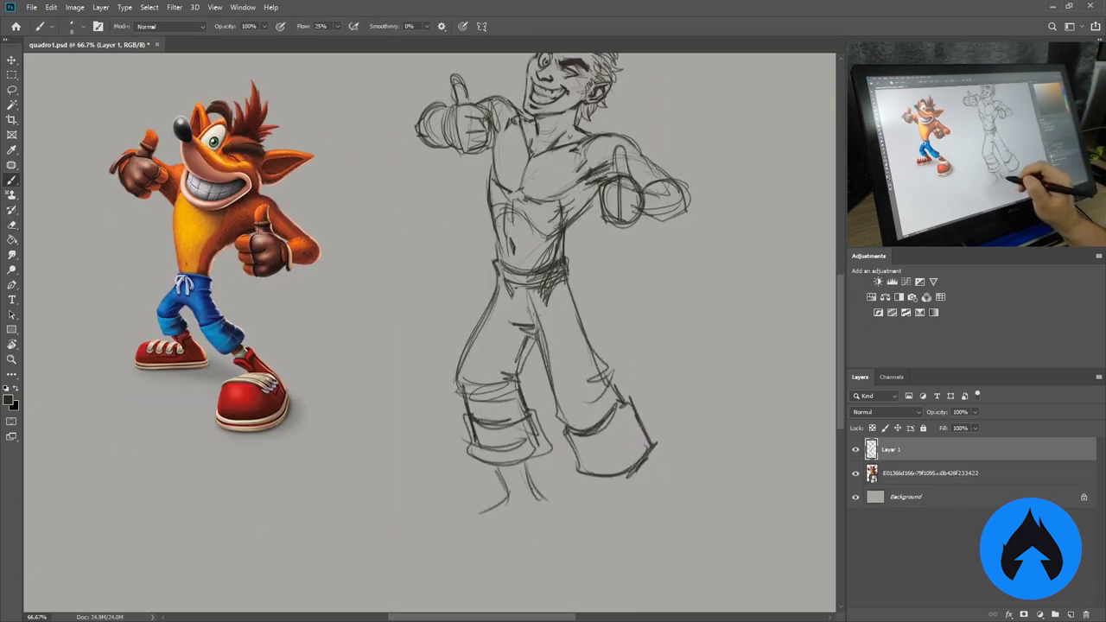
Draw the ankles and rough foot shapes below both trouser cuffs.
{"action": "left_click_drag", "start_coordinate": [553, 510], "coordinate": [439, 529]}
{"action": "left_click_drag", "start_coordinate": [439, 529], "coordinate": [510, 538]}
{"action": "left_click_drag", "start_coordinate": [608, 477], "coordinate": [637, 535]}
{"action": "left_click_drag", "start_coordinate": [622, 467], "coordinate": [669, 550]}
{"action": "left_click_drag", "start_coordinate": [605, 532], "coordinate": [590, 574]}
{"action": "left_click_drag", "start_coordinate": [589, 577], "coordinate": [665, 581]}
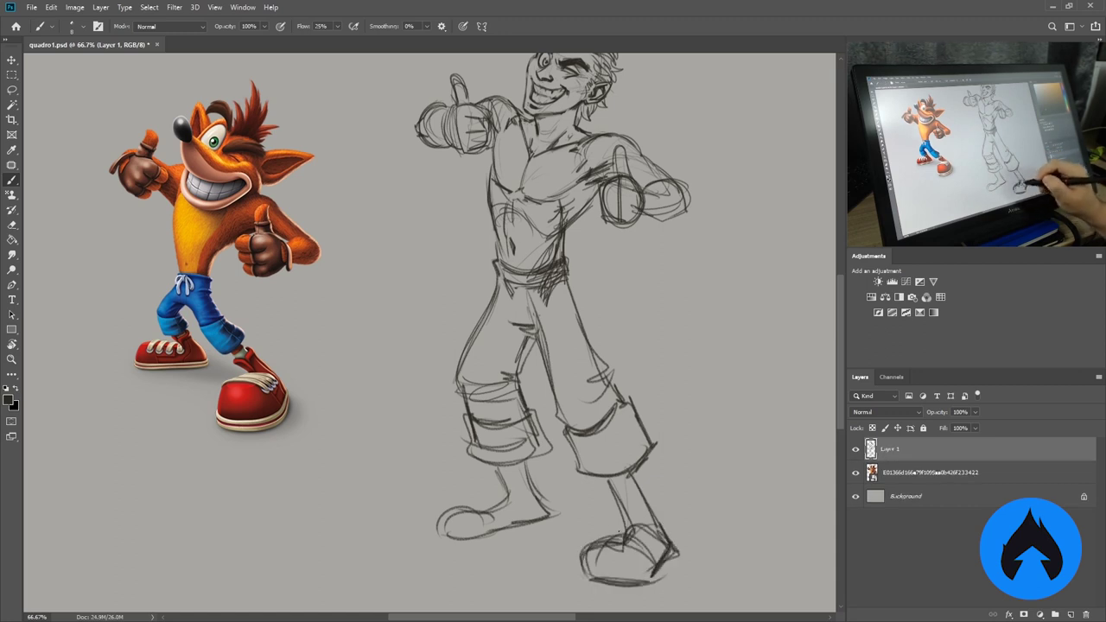
Select the first leg's lower part and foot, scale it to about 89%, and rework the knee and cuff lines.
{"action": "left_click_drag", "start_coordinate": [415, 350], "coordinate": [562, 544]}
{"action": "key", "text": "ctrl+t"}
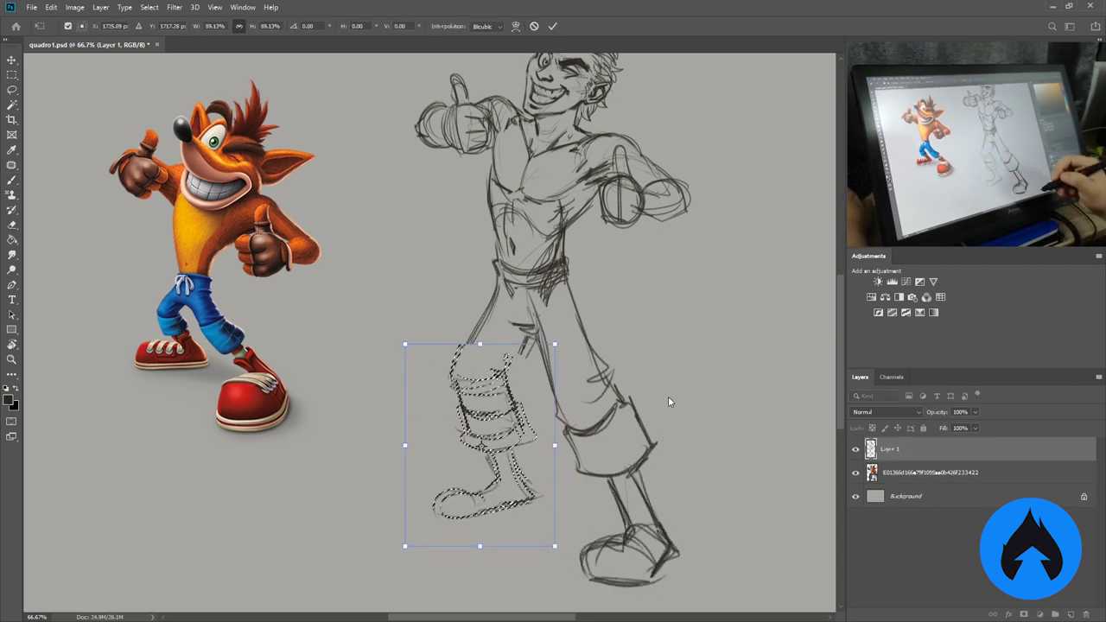
{"action": "key", "text": "Return"}
{"action": "mouse_move", "coordinate": [484, 441]}
{"action": "left_mouse_down"}
{"action": "mouse_move", "coordinate": [480, 423]}
{"action": "mouse_move", "coordinate": [464, 464]}
{"action": "left_mouse_up"}
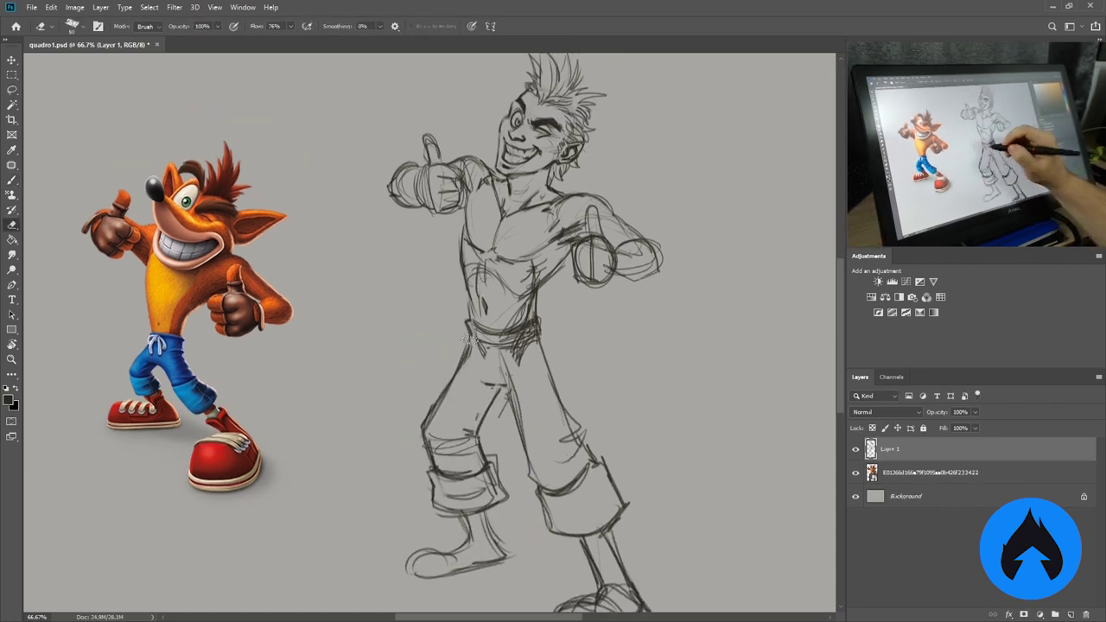
Clean up the trouser lines, then draw the belt band, fly and oval knee pads on both legs.
{"action": "key", "text": "e"}
{"action": "left_click_drag", "start_coordinate": [423, 407], "coordinate": [441, 458]}
{"action": "left_click_drag", "start_coordinate": [527, 424], "coordinate": [562, 472]}
{"action": "key", "text": "b"}
{"action": "left_click_drag", "start_coordinate": [498, 380], "coordinate": [486, 410]}
{"action": "left_click_drag", "start_coordinate": [493, 333], "coordinate": [489, 394]}
{"action": "mouse_move", "coordinate": [471, 327]}
{"action": "left_mouse_down"}
{"action": "mouse_move", "coordinate": [540, 328]}
{"action": "mouse_move", "coordinate": [545, 379]}
{"action": "left_mouse_up"}
{"action": "mouse_move", "coordinate": [472, 292]}
{"action": "left_mouse_down"}
{"action": "mouse_move", "coordinate": [474, 325]}
{"action": "mouse_move", "coordinate": [533, 322]}
{"action": "mouse_move", "coordinate": [501, 390]}
{"action": "left_mouse_up"}
Define the fingers and raised thumbs on both fists, erasing the stray lines around the thumb.
{"action": "left_click_drag", "start_coordinate": [552, 310], "coordinate": [577, 328]}
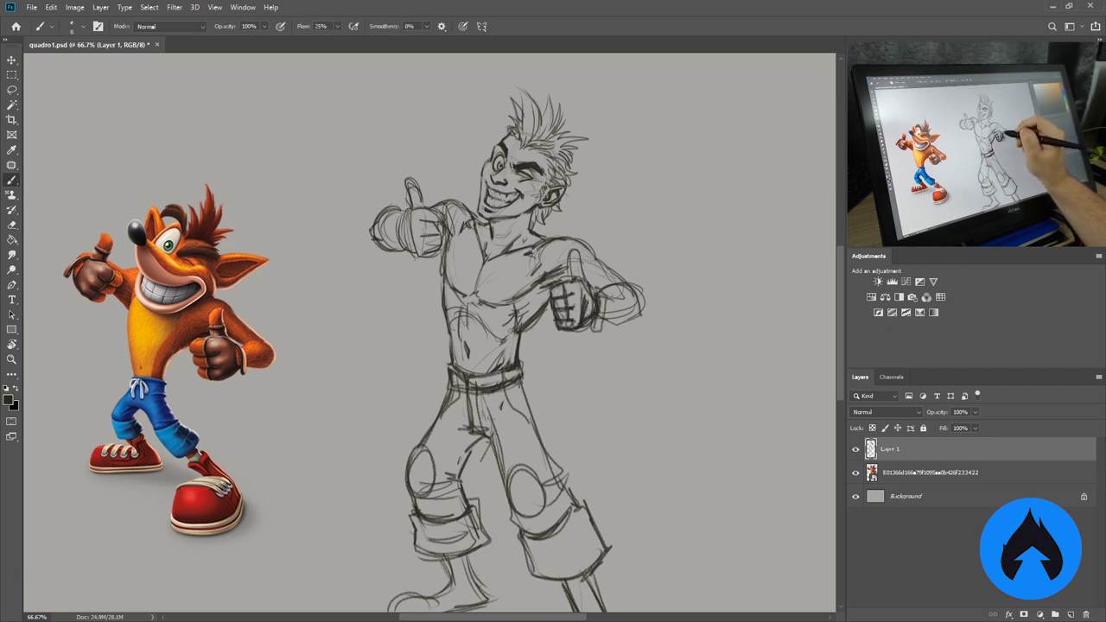
{"action": "left_click_drag", "start_coordinate": [593, 285], "coordinate": [606, 303]}
{"action": "left_click_drag", "start_coordinate": [572, 248], "coordinate": [581, 279]}
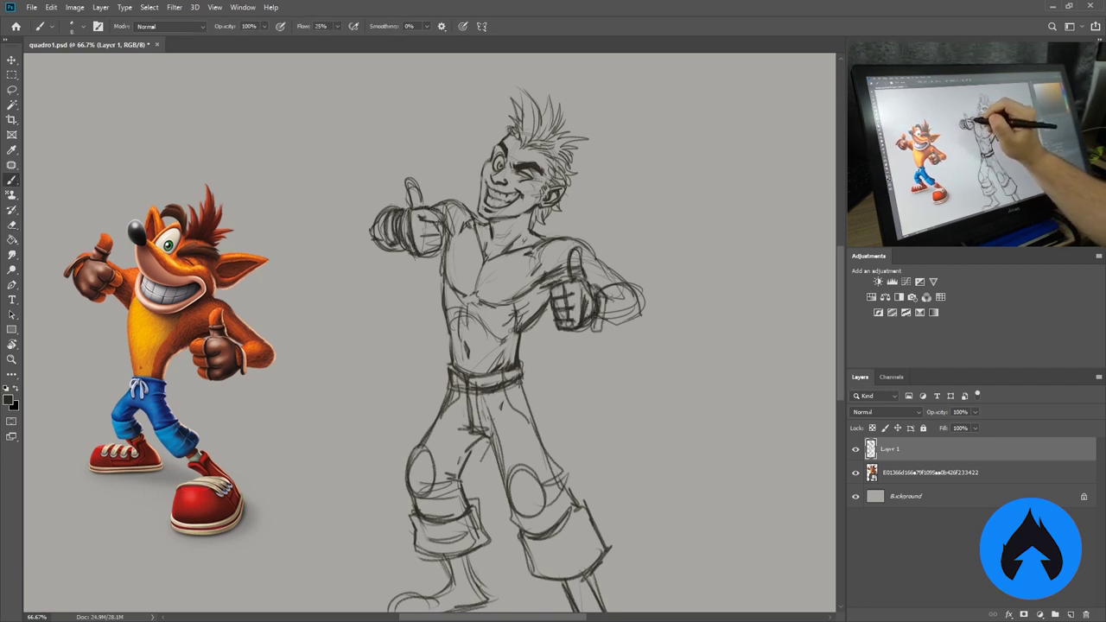
{"action": "key", "text": "e"}
{"action": "mouse_move", "coordinate": [415, 206]}
{"action": "left_mouse_down"}
{"action": "mouse_move", "coordinate": [411, 175]}
{"action": "mouse_move", "coordinate": [418, 204]}
{"action": "left_mouse_up"}
{"action": "key", "text": "b"}
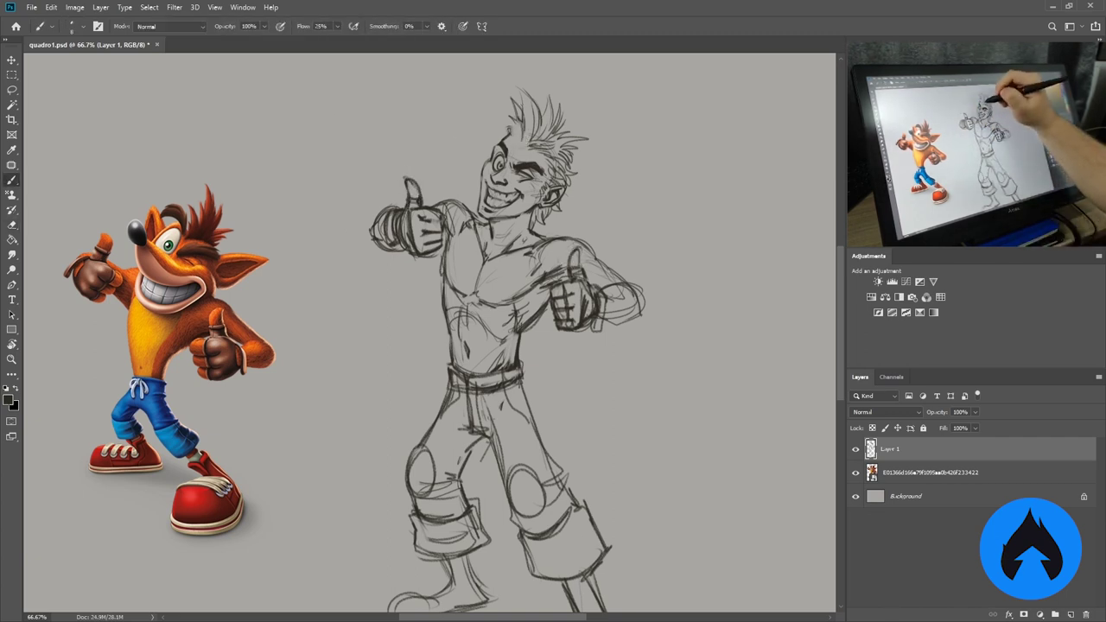
Extend the spiky hair upward and at the back, and firm up the shoulder, torso and bent elbow contours.
{"action": "left_click_drag", "start_coordinate": [519, 69], "coordinate": [558, 127]}
{"action": "left_click_drag", "start_coordinate": [587, 103], "coordinate": [559, 142]}
{"action": "left_click_drag", "start_coordinate": [588, 139], "coordinate": [567, 188]}
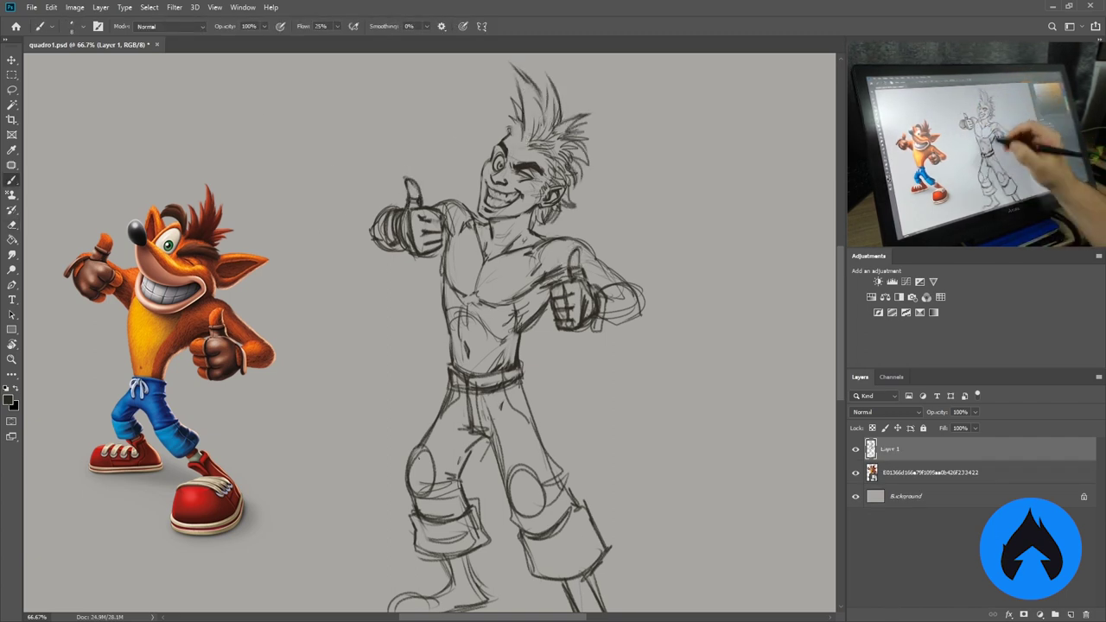
{"action": "left_click_drag", "start_coordinate": [438, 214], "coordinate": [472, 199]}
{"action": "left_click_drag", "start_coordinate": [444, 270], "coordinate": [443, 323]}
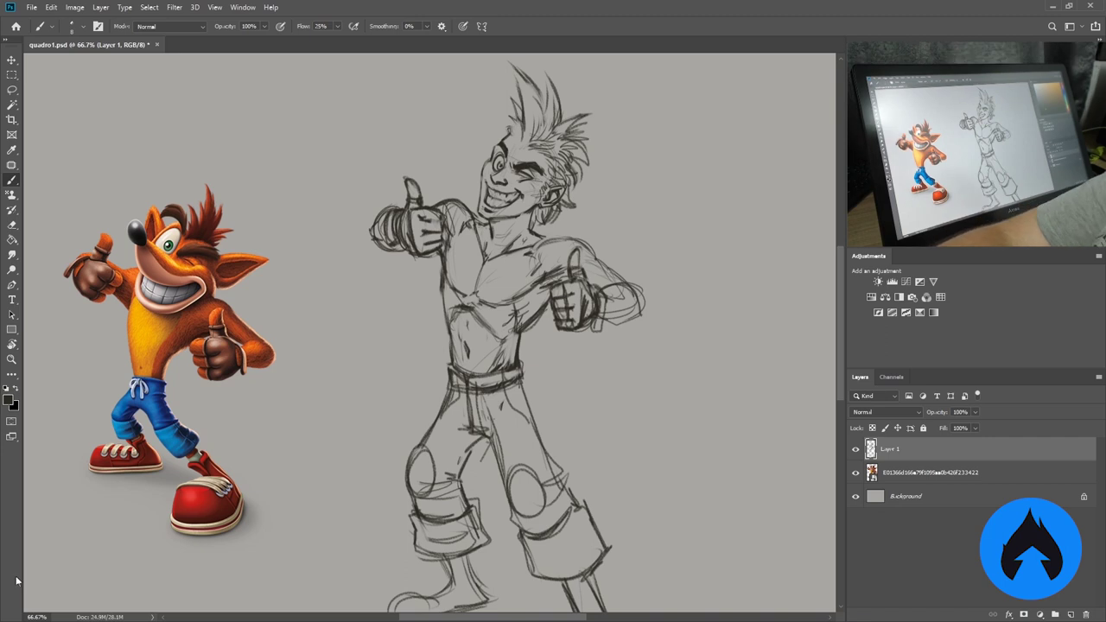
{"action": "scroll", "coordinate": [519, 333], "scroll_direction": "down", "scroll_amount": 1}
{"action": "left_click_drag", "start_coordinate": [639, 257], "coordinate": [623, 299]}
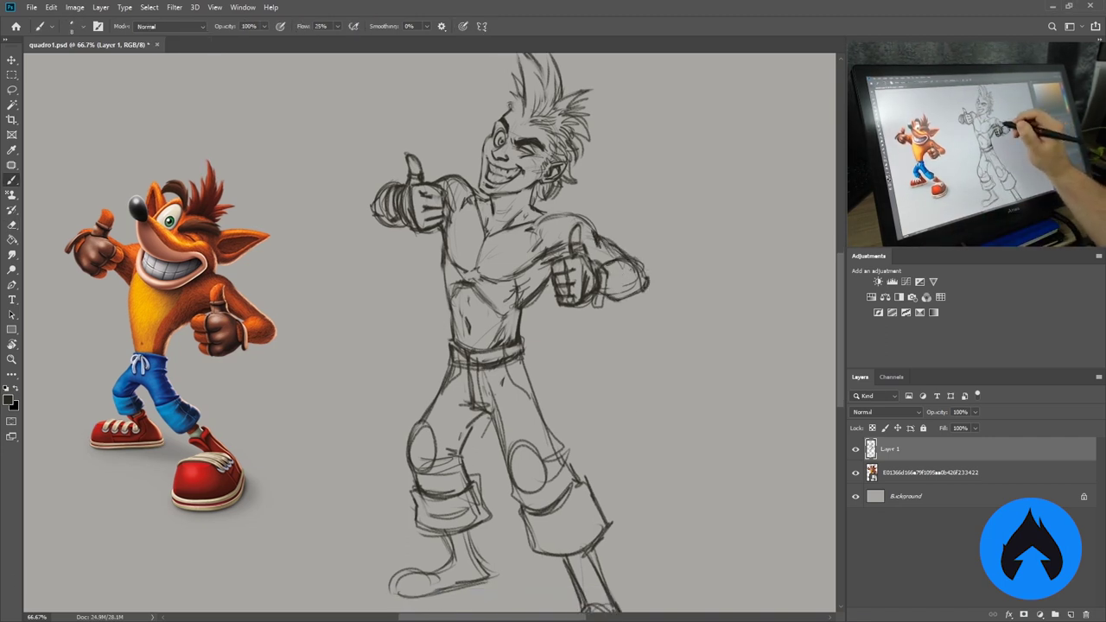
Lengthen the trouser cuffs and draw laced boots with thick soles on both feet.
{"action": "scroll", "coordinate": [579, 308], "scroll_direction": "down", "scroll_amount": 2}
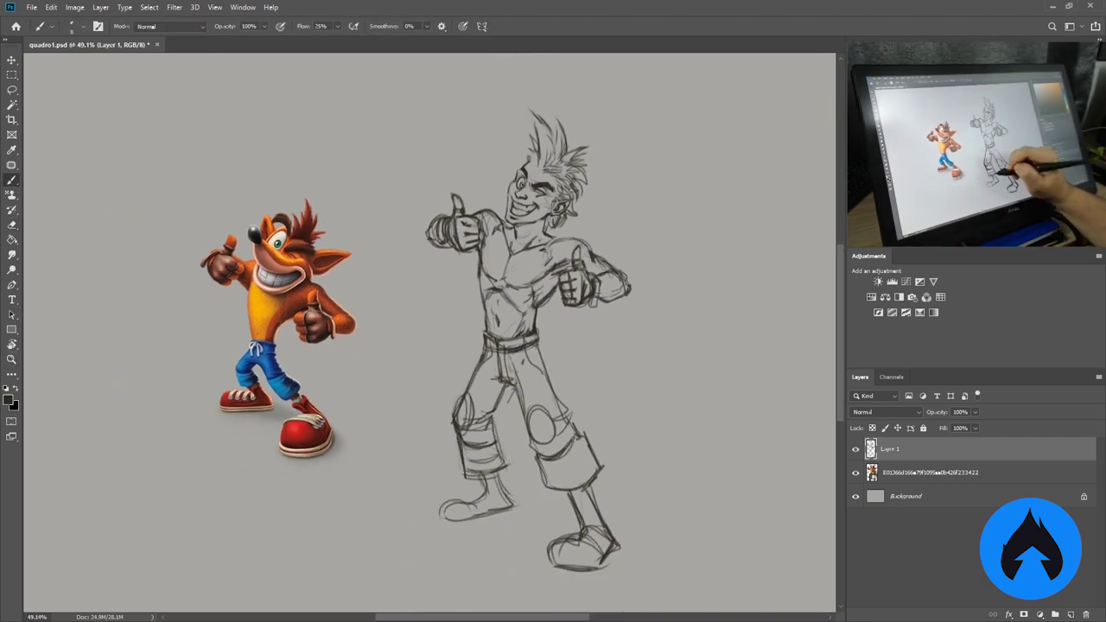
{"action": "left_click_drag", "start_coordinate": [463, 480], "coordinate": [509, 470]}
{"action": "left_click_drag", "start_coordinate": [604, 423], "coordinate": [571, 494]}
{"action": "left_click_drag", "start_coordinate": [547, 491], "coordinate": [600, 500]}
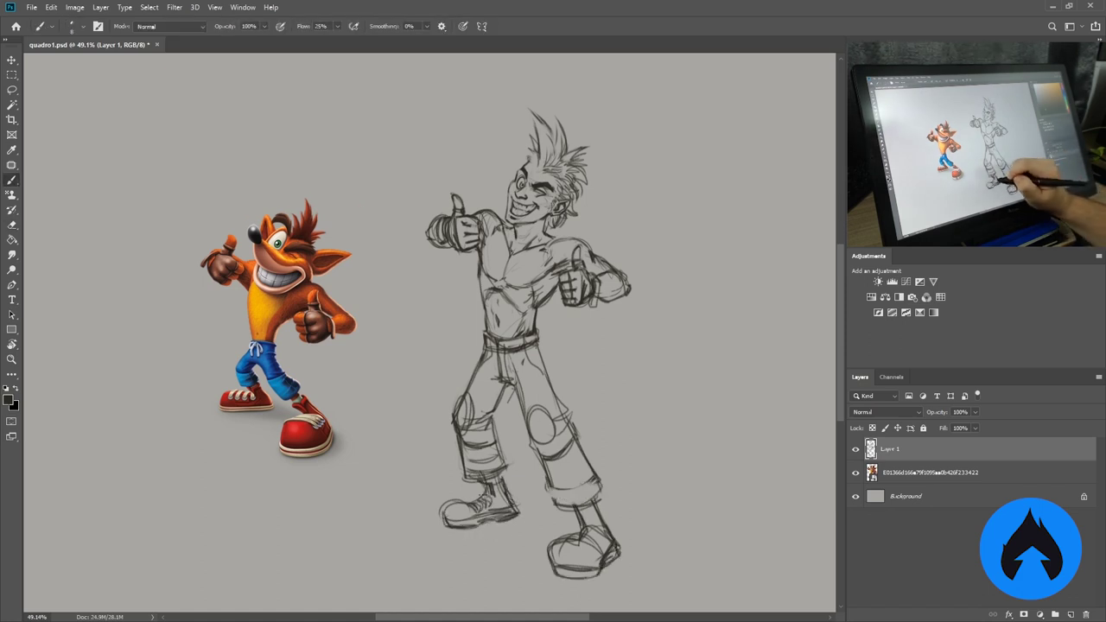
{"action": "mouse_move", "coordinate": [610, 529]}
{"action": "left_mouse_down"}
{"action": "mouse_move", "coordinate": [578, 543]}
{"action": "mouse_move", "coordinate": [558, 570]}
{"action": "left_mouse_up"}
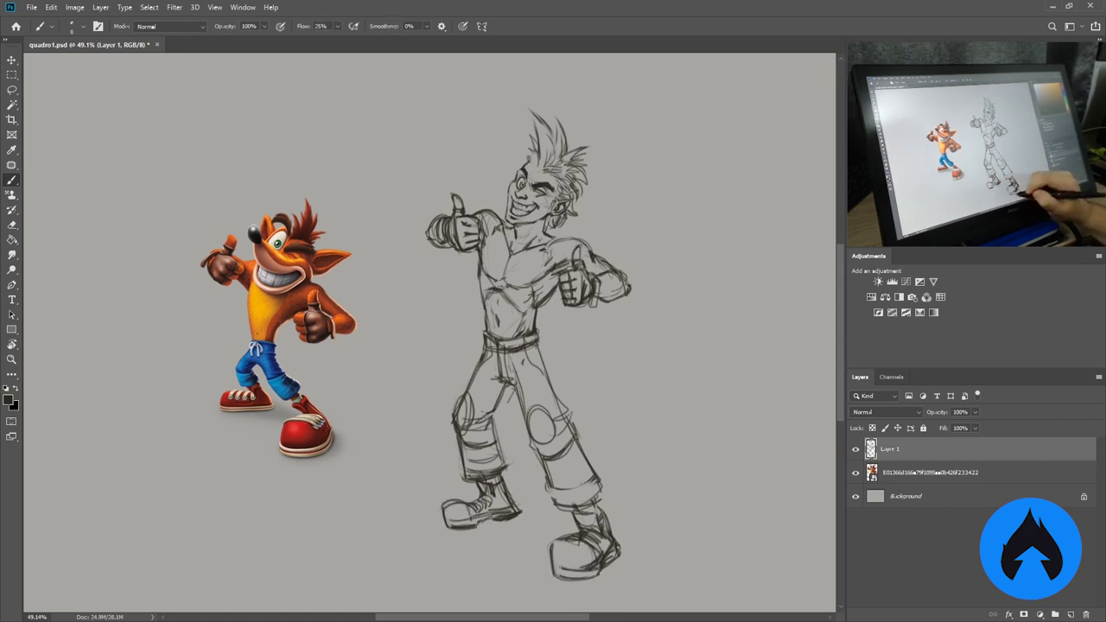
{"action": "left_click_drag", "start_coordinate": [618, 513], "coordinate": [612, 562]}
{"action": "left_click_drag", "start_coordinate": [605, 481], "coordinate": [549, 508]}
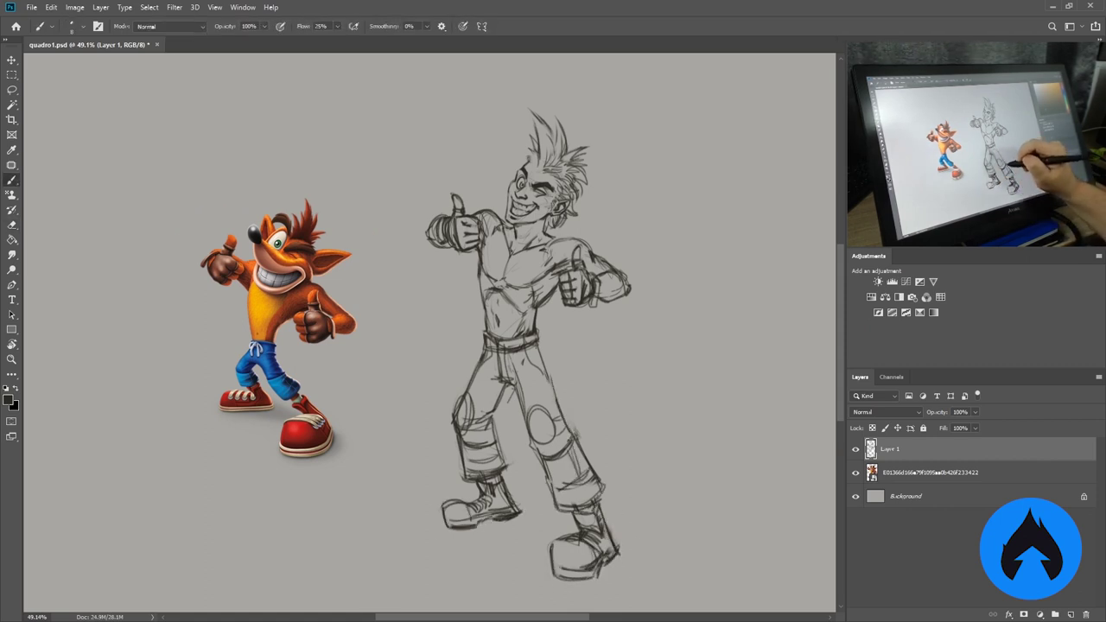
Redraw the outstretched leg's oval knee pad and rework the chest and abdomen lines.
{"action": "left_click_drag", "start_coordinate": [563, 425], "coordinate": [541, 460]}
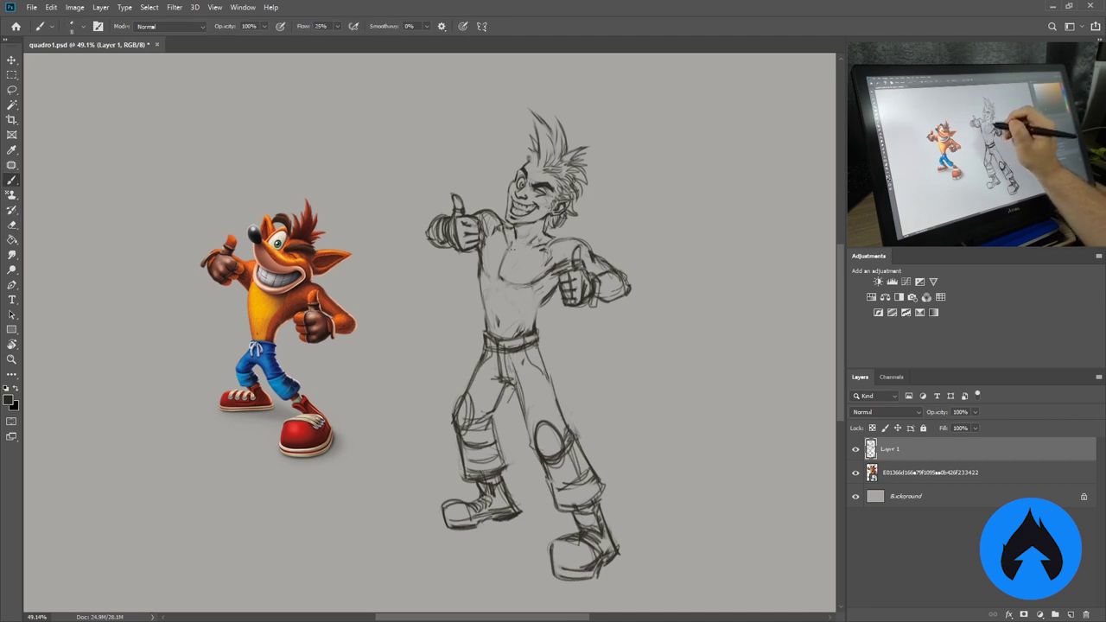
{"action": "left_click_drag", "start_coordinate": [538, 233], "coordinate": [508, 251]}
{"action": "left_click_drag", "start_coordinate": [504, 299], "coordinate": [498, 319]}
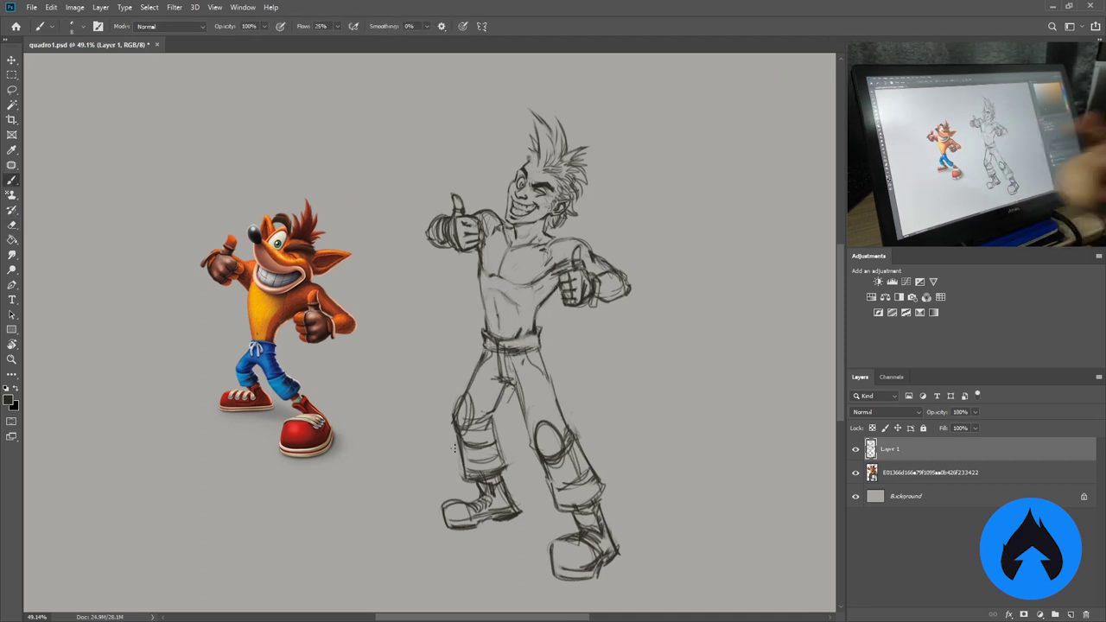
Sketch a tank top with a neckline, armholes and fabric folds, and add wraps around the bent forearm.
{"action": "key", "text": "l"}
{"action": "scroll", "coordinate": [500, 151], "scroll_direction": "up", "scroll_amount": 3}
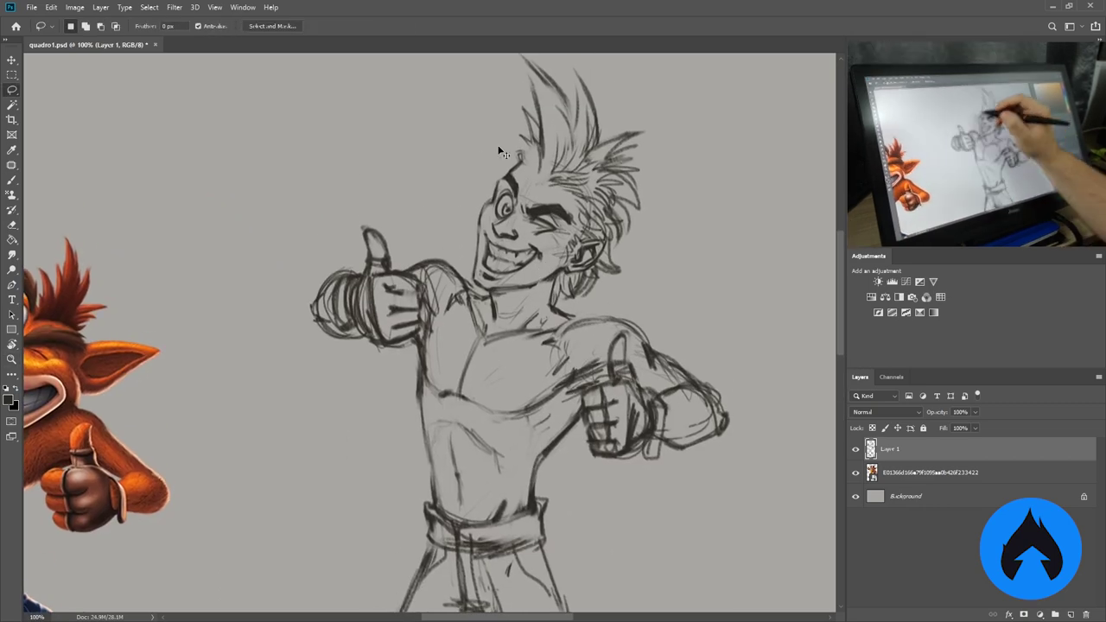
{"action": "key", "text": "b"}
{"action": "scroll", "coordinate": [568, 215], "scroll_direction": "down", "scroll_amount": 1}
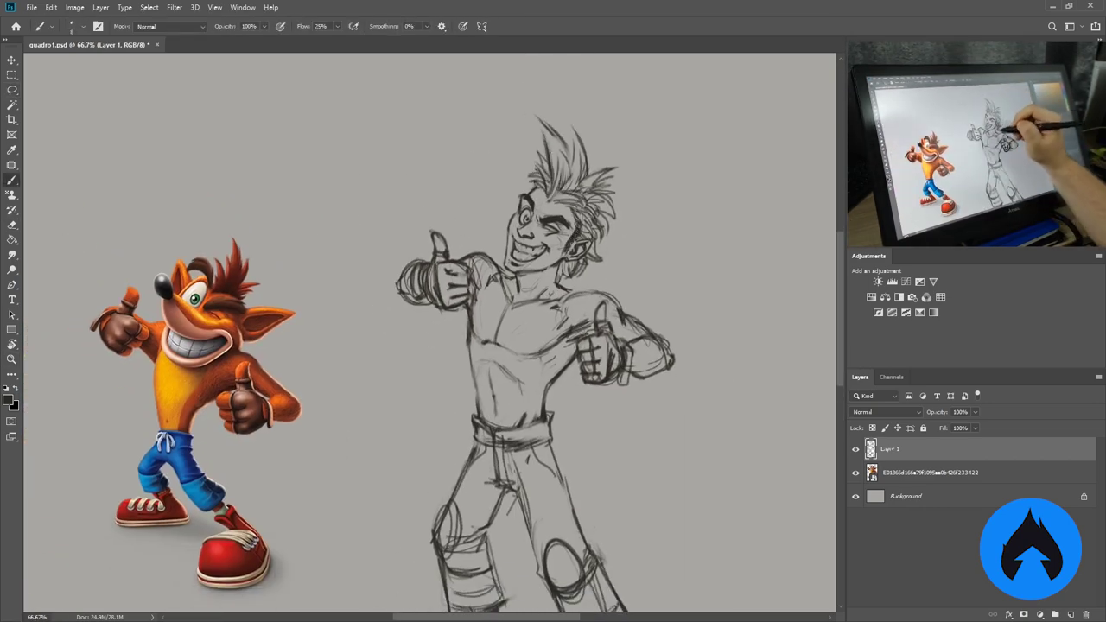
{"action": "left_click_drag", "start_coordinate": [545, 346], "coordinate": [555, 320]}
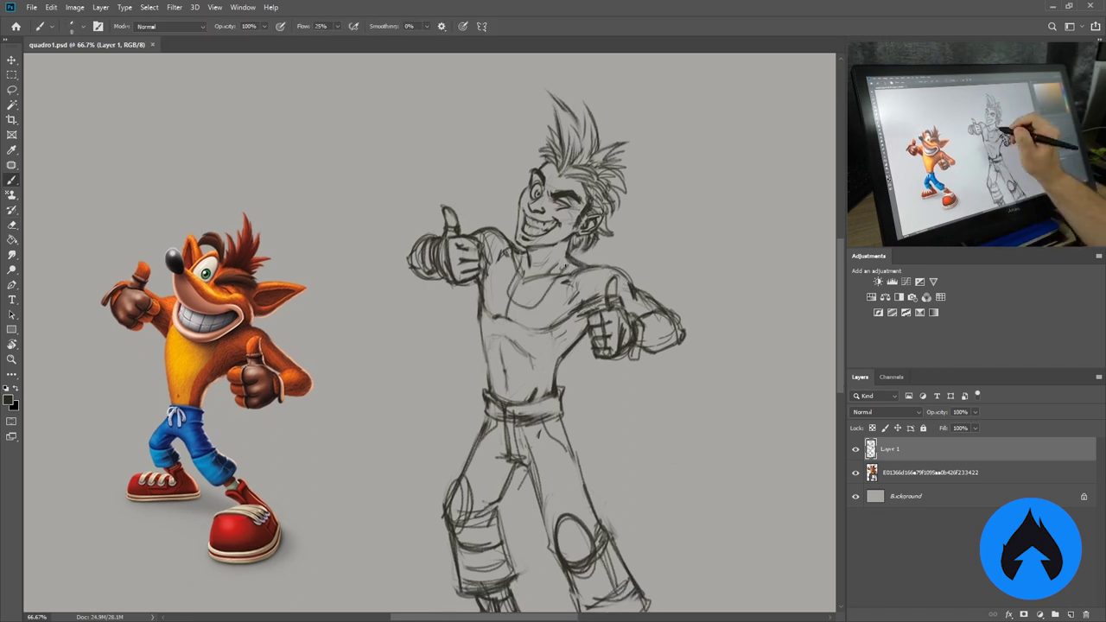
{"action": "left_click_drag", "start_coordinate": [486, 334], "coordinate": [498, 400]}
{"action": "left_click_drag", "start_coordinate": [523, 365], "coordinate": [551, 404]}
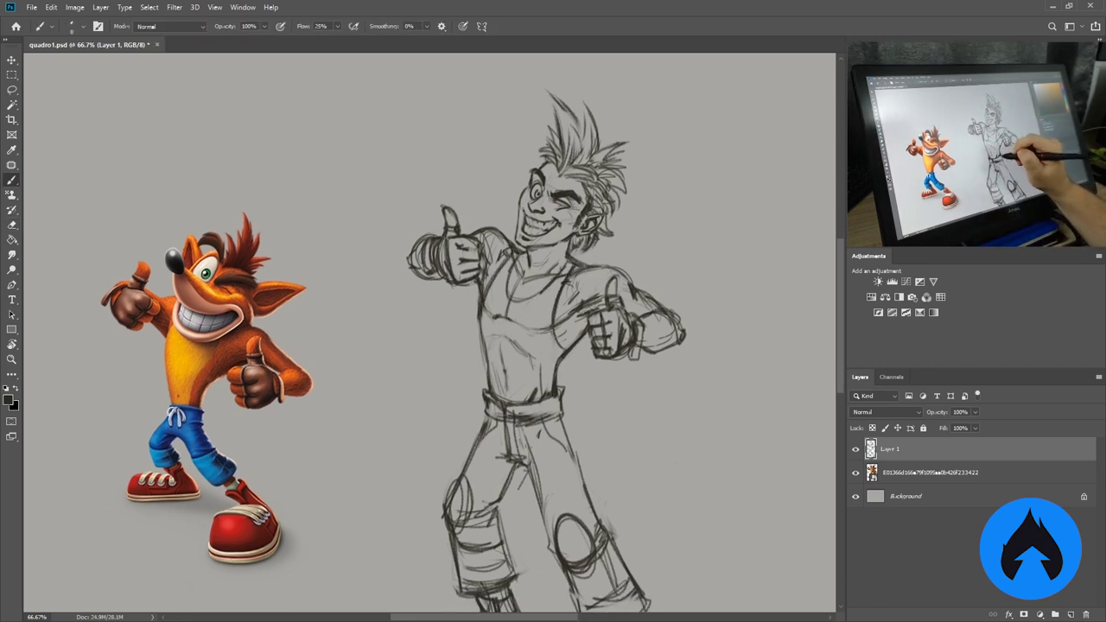
{"action": "left_click_drag", "start_coordinate": [498, 280], "coordinate": [509, 329]}
{"action": "left_click_drag", "start_coordinate": [649, 359], "coordinate": [638, 350]}
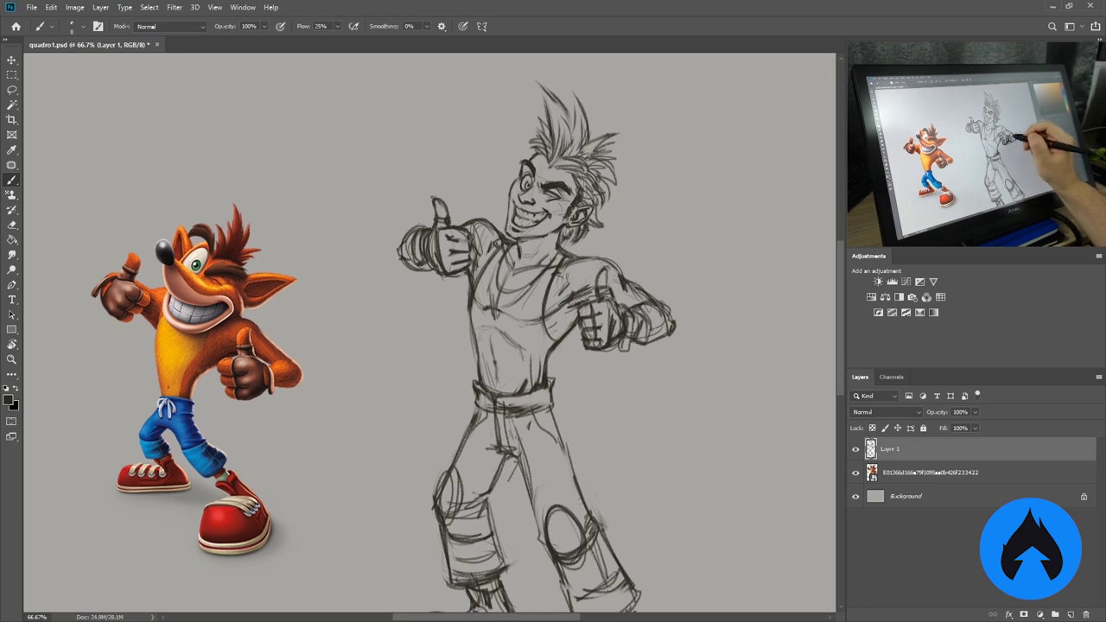
{"action": "left_click_drag", "start_coordinate": [544, 346], "coordinate": [534, 325]}
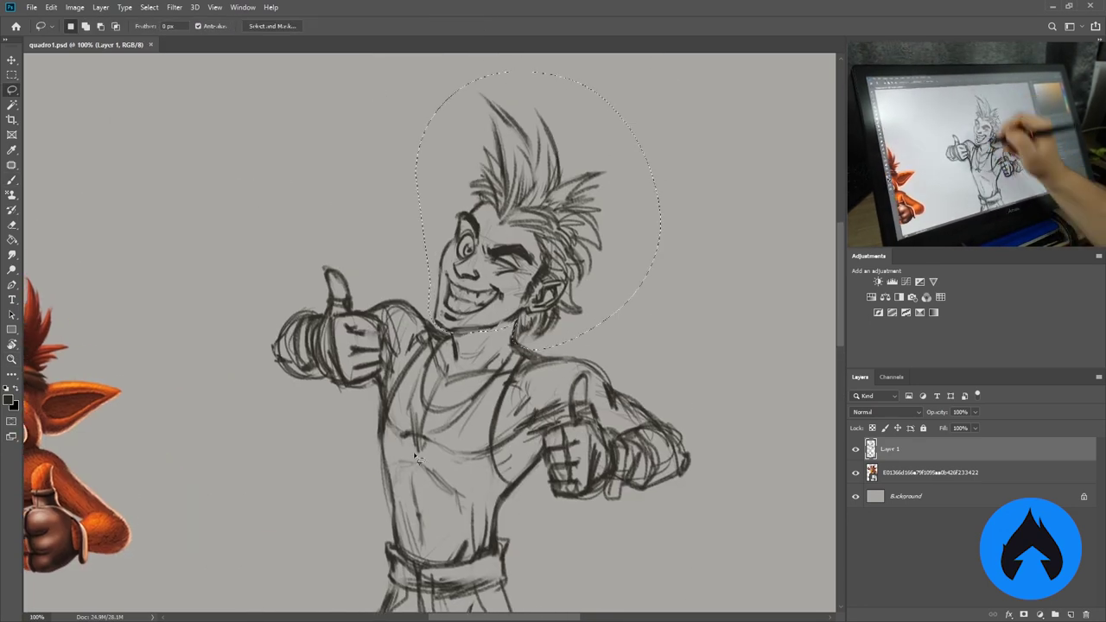
Cut the lassoed head and hair to a new layer, rotate them slightly counter-clockwise, and merge them back into the sketch layer.
{"action": "key", "text": "ctrl+shift+j"}
{"action": "key", "text": "ctrl+t"}
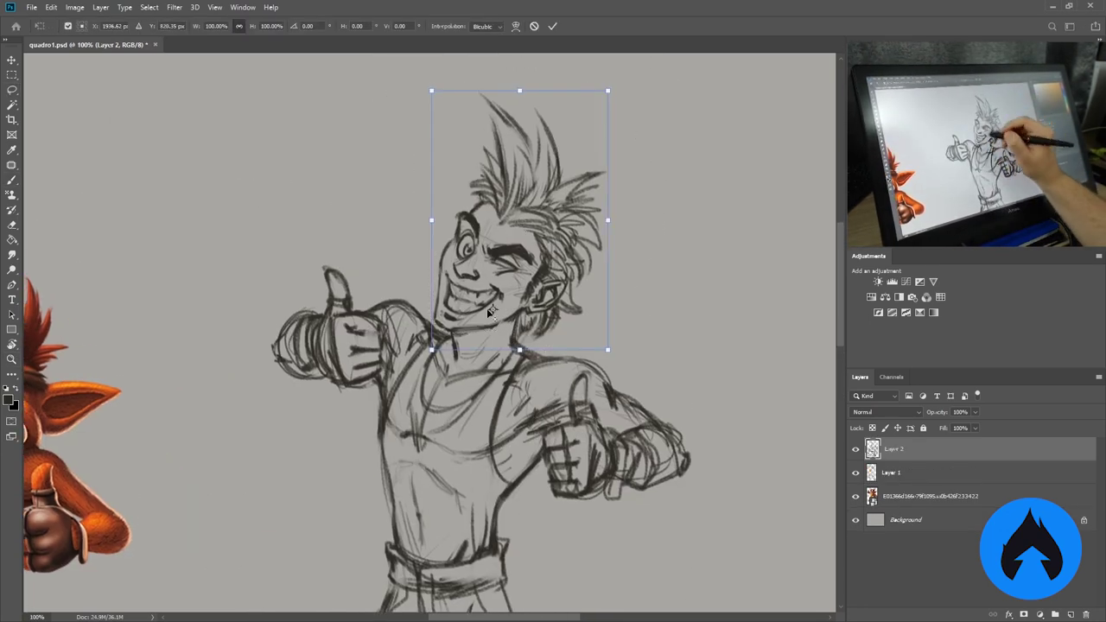
{"action": "left_click_drag", "start_coordinate": [622, 91], "coordinate": [644, 130]}
{"action": "key", "text": "Return"}
{"action": "key", "text": "b"}
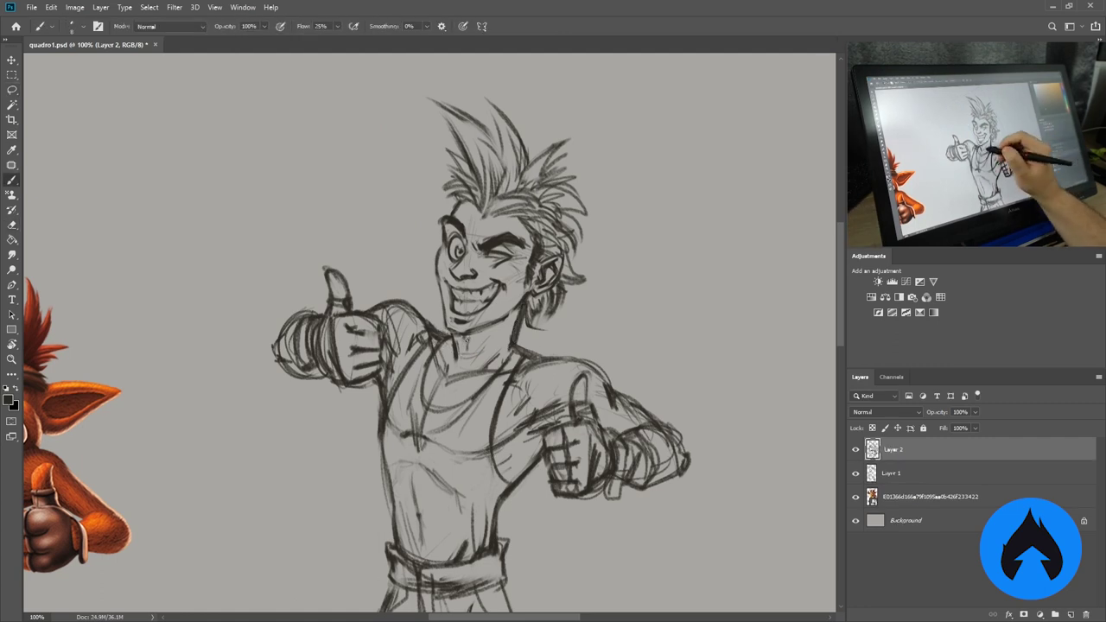
{"action": "key", "text": "ctrl+e"}
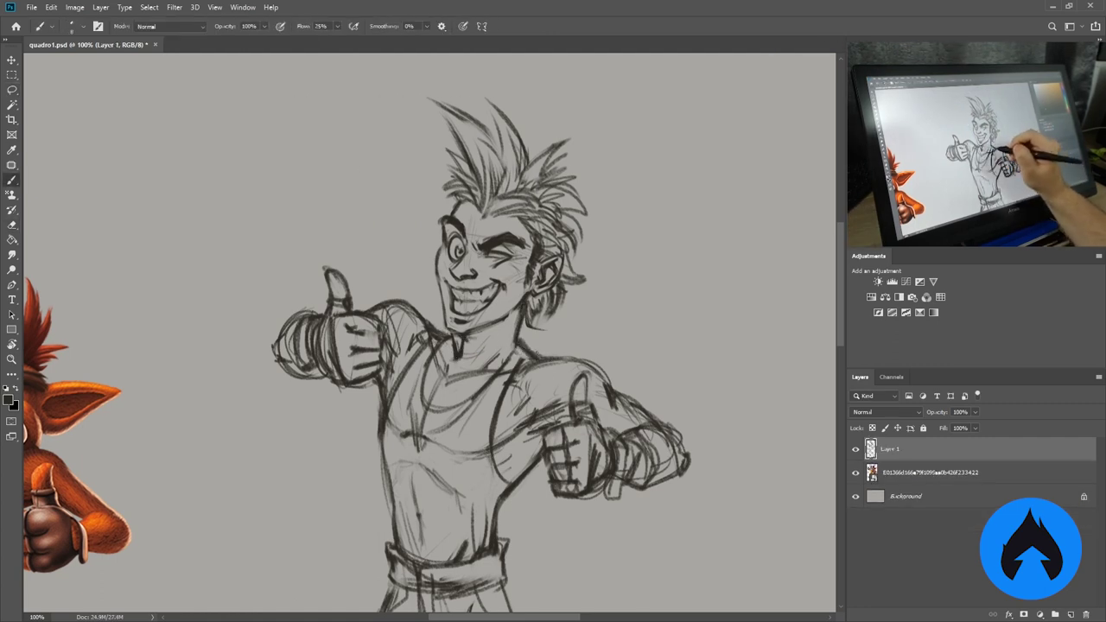
Reconnect the neck to the tilted head and refine the tank top's straps, torso side and shoulder outline.
{"action": "left_click_drag", "start_coordinate": [433, 333], "coordinate": [455, 355]}
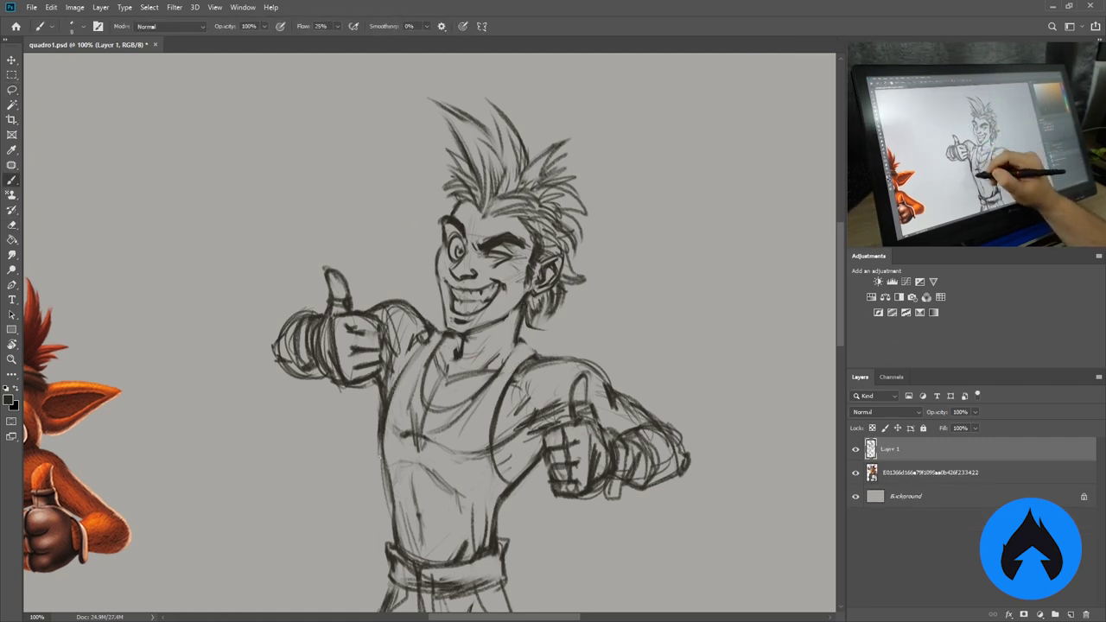
{"action": "left_click_drag", "start_coordinate": [395, 519], "coordinate": [389, 551]}
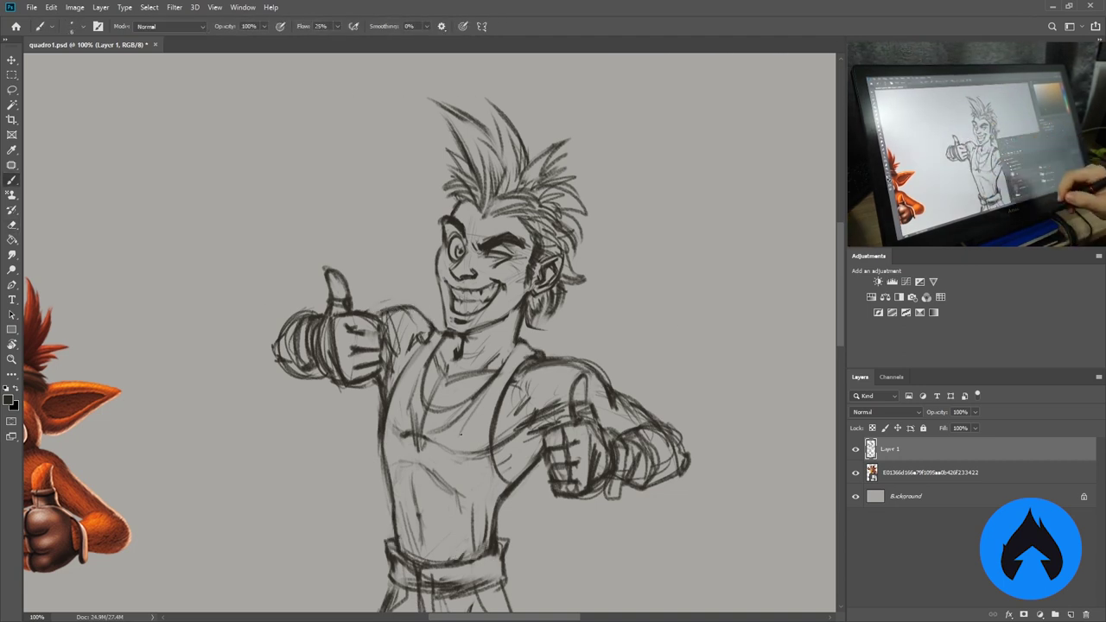
{"action": "left_click_drag", "start_coordinate": [404, 308], "coordinate": [431, 332]}
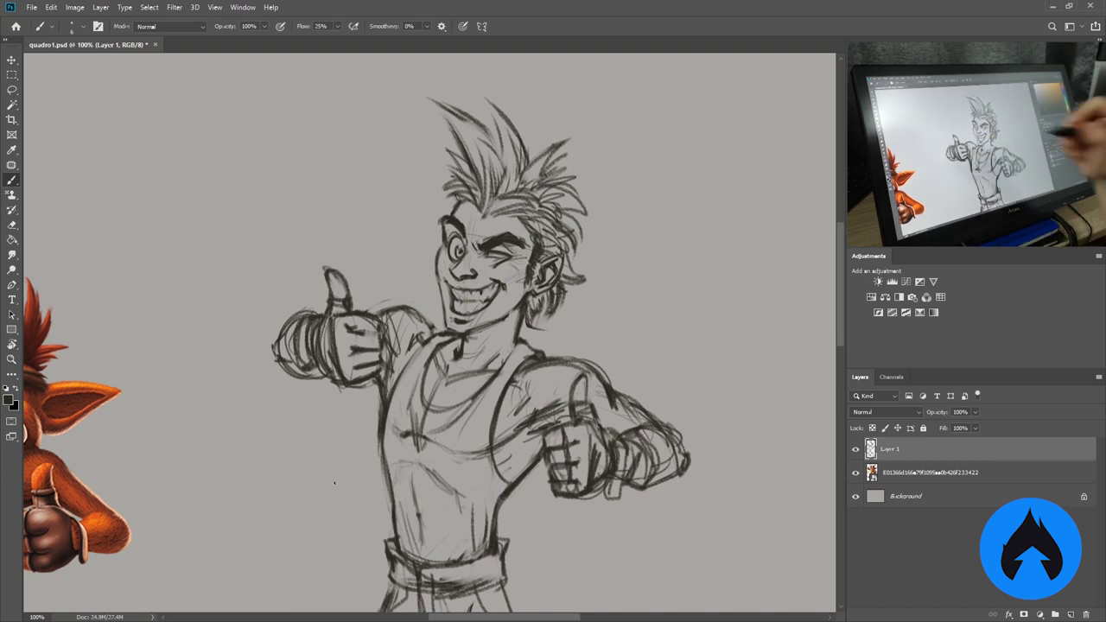
Set the brush flow to 59% and sharpen the nape hair, jawline, grin and eyebrows.
{"action": "key", "text": "shift+5"}
{"action": "key", "text": "shift+9"}
{"action": "left_click_drag", "start_coordinate": [553, 305], "coordinate": [534, 323]}
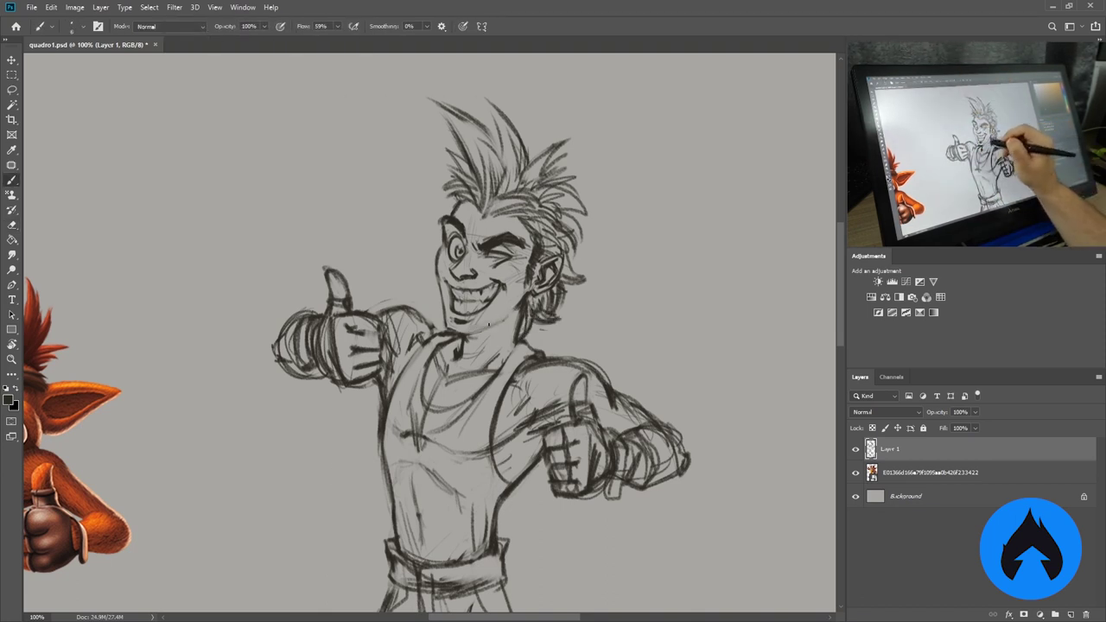
{"action": "left_click_drag", "start_coordinate": [465, 332], "coordinate": [509, 317]}
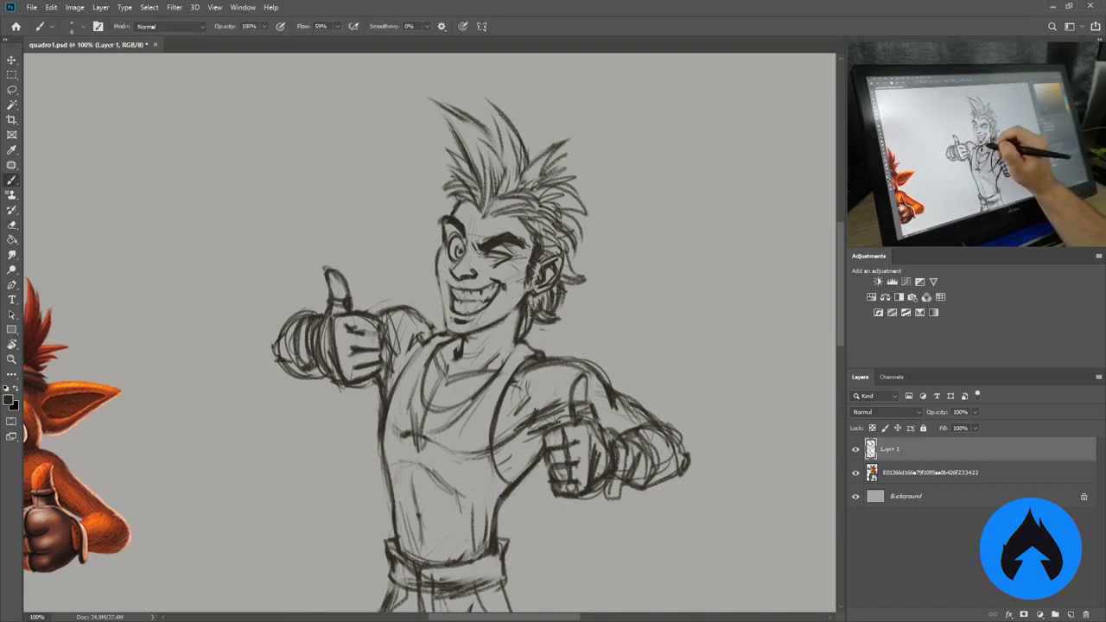
{"action": "left_click_drag", "start_coordinate": [501, 230], "coordinate": [524, 232]}
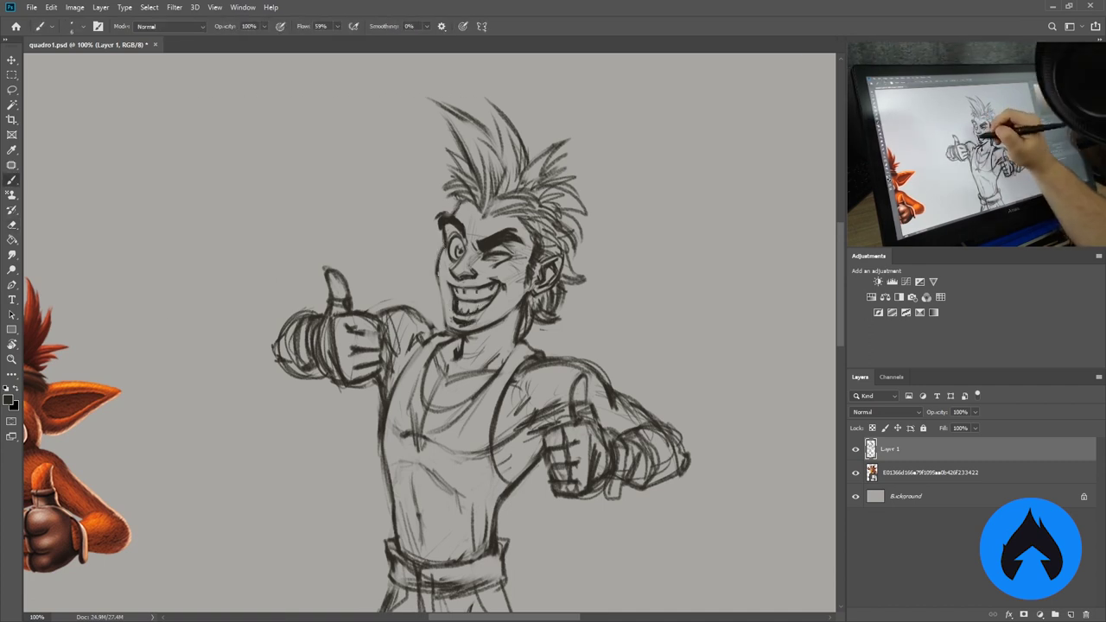
{"action": "key", "text": "e"}
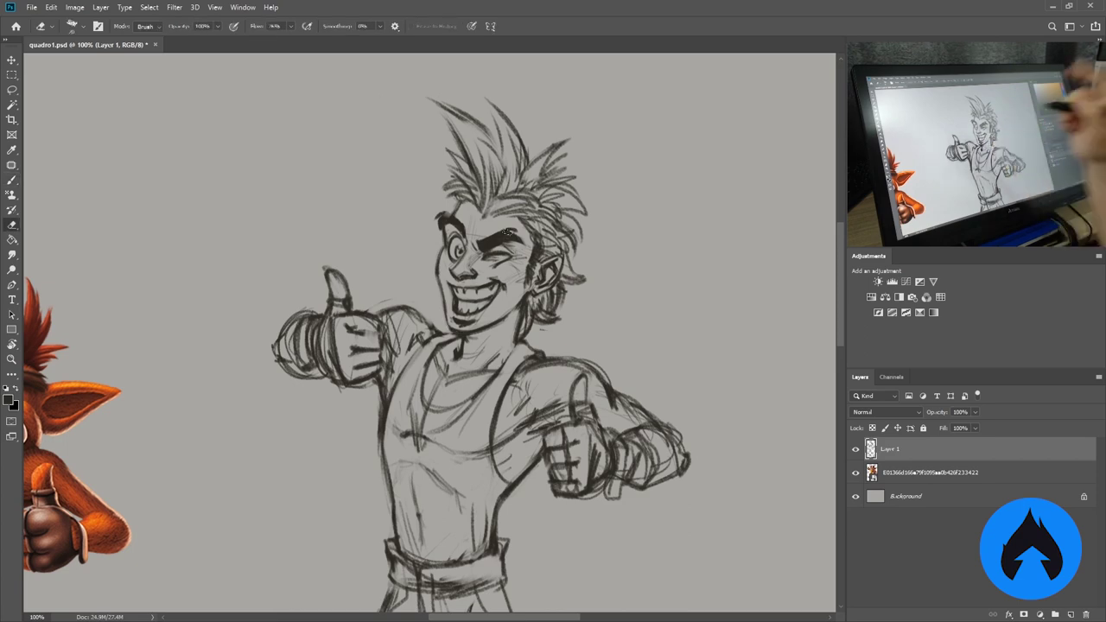
{"action": "key", "text": "b"}
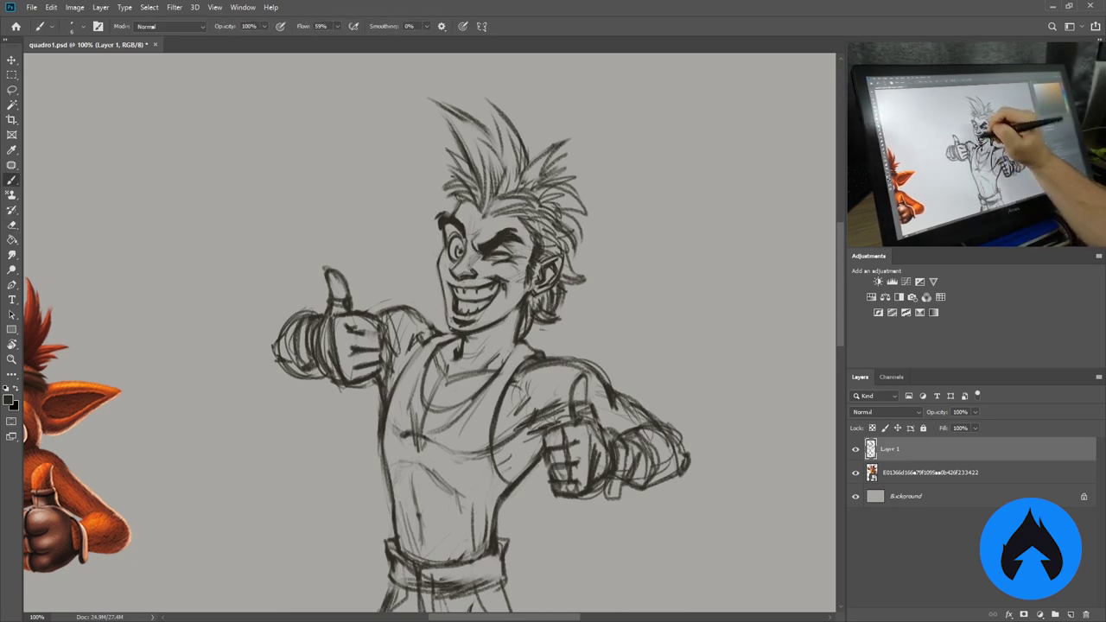
Darken the hair roots along the forehead and draw a curved band around the neckline.
{"action": "mouse_move", "coordinate": [480, 204]}
{"action": "left_mouse_down"}
{"action": "mouse_move", "coordinate": [529, 214]}
{"action": "mouse_move", "coordinate": [519, 130]}
{"action": "left_mouse_up"}
{"action": "key", "text": "e"}
{"action": "key", "text": "b"}
{"action": "left_click_drag", "start_coordinate": [473, 361], "coordinate": [438, 389]}
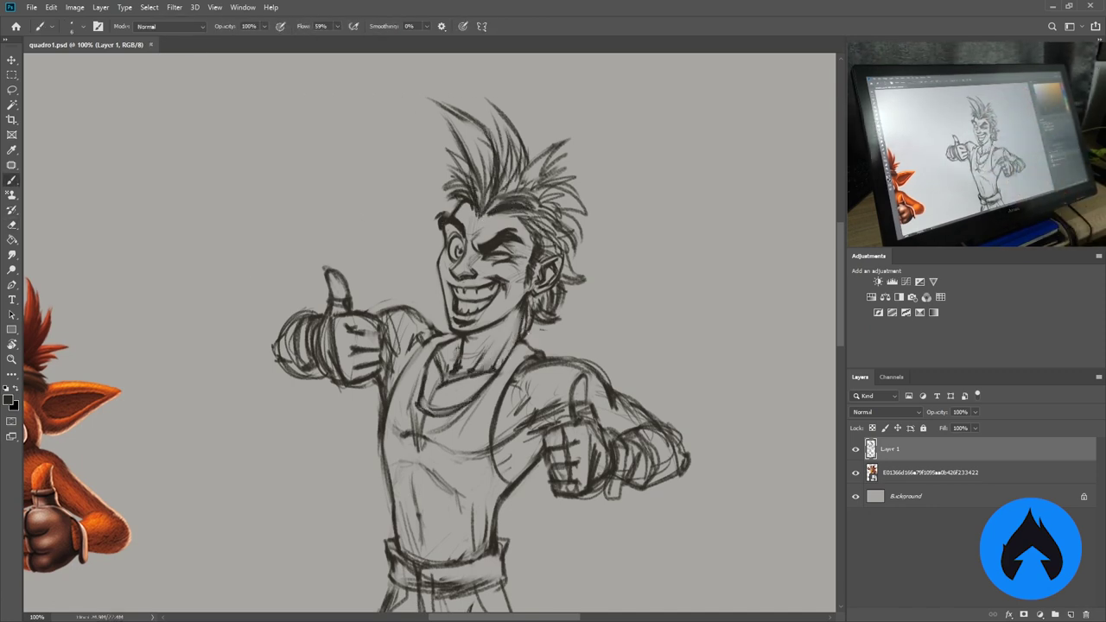
Draw the belt's loops and round buckle, add trouser pockets, and darken the knee pads and boots.
{"action": "mouse_move", "coordinate": [606, 460]}
{"action": "left_mouse_down"}
{"action": "mouse_move", "coordinate": [562, 462]}
{"action": "mouse_move", "coordinate": [559, 395]}
{"action": "left_mouse_up"}
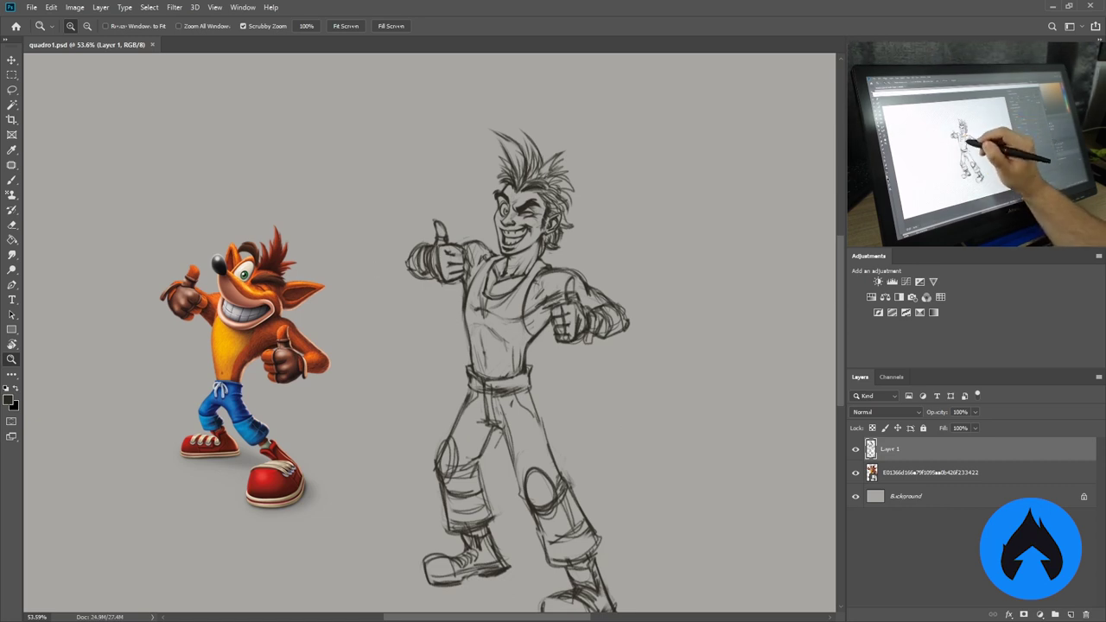
{"action": "left_click", "coordinate": [516, 259]}
{"action": "key", "text": "e"}
{"action": "key", "text": "b"}
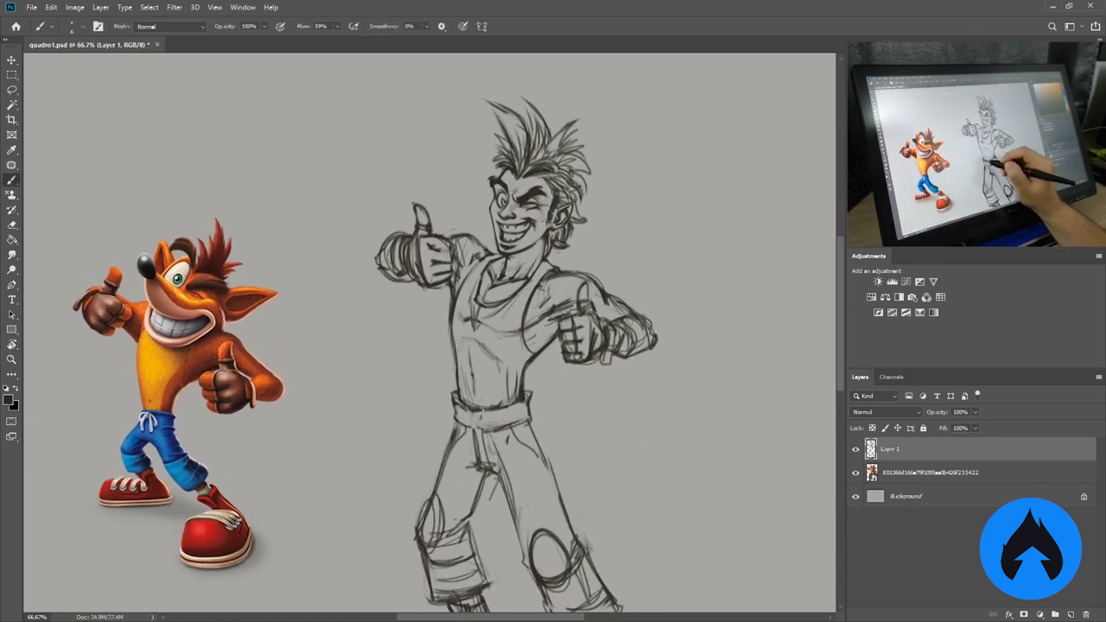
{"action": "mouse_move", "coordinate": [453, 399]}
{"action": "left_mouse_down"}
{"action": "mouse_move", "coordinate": [466, 527]}
{"action": "mouse_move", "coordinate": [372, 436]}
{"action": "left_mouse_up"}
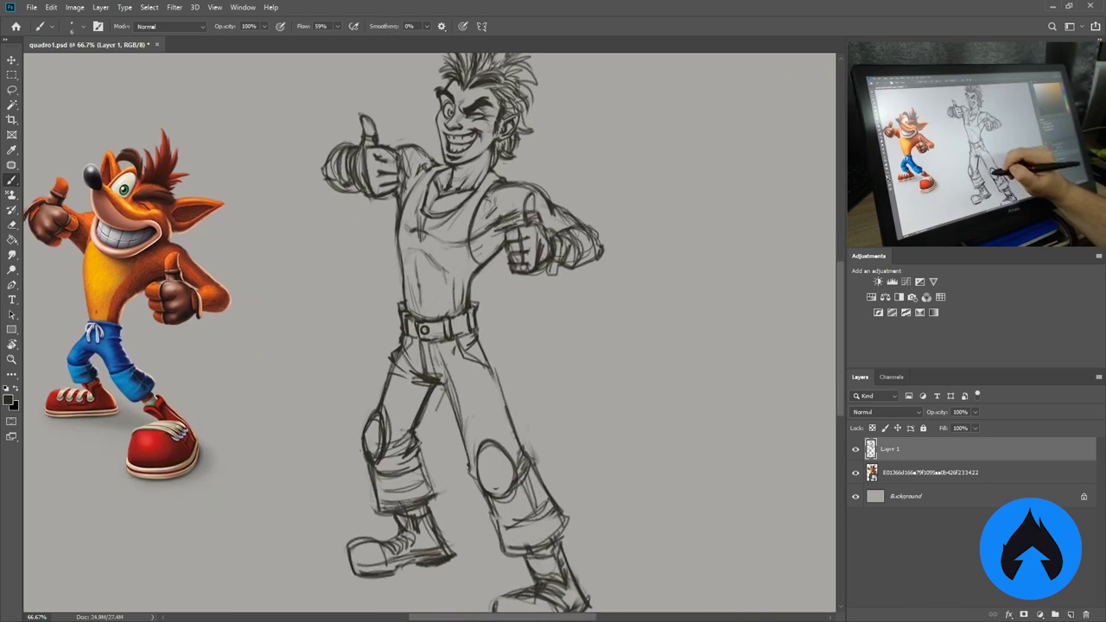
Strengthen the trouser cuffs and the outer contour of the outstretched leg.
{"action": "key", "text": "e"}
{"action": "key", "text": "b"}
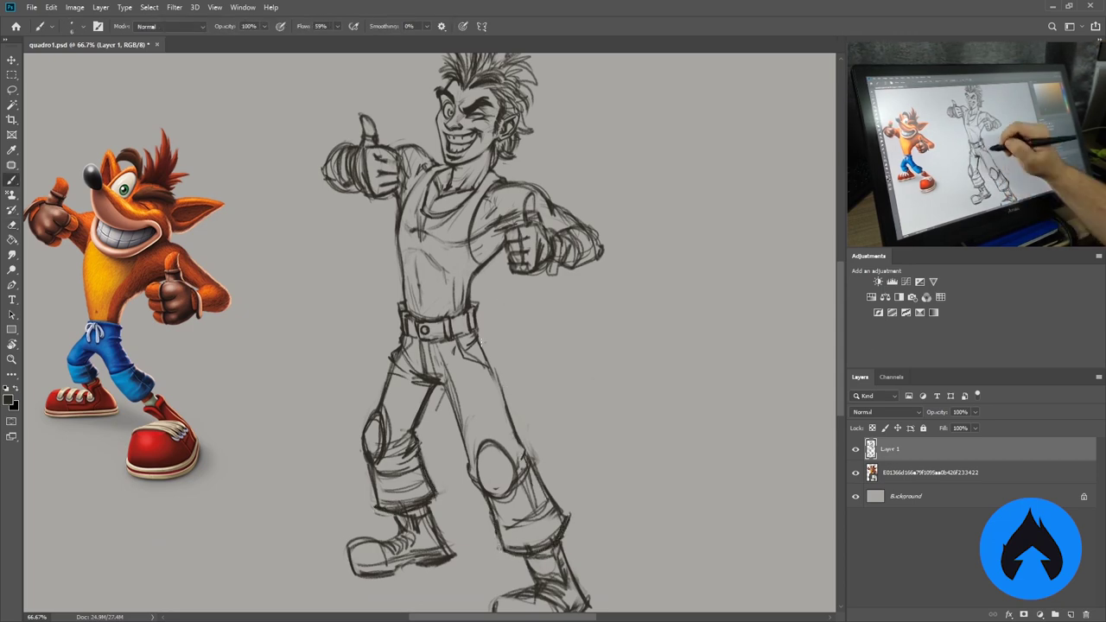
{"action": "left_click_drag", "start_coordinate": [540, 376], "coordinate": [548, 446]}
{"action": "left_click_drag", "start_coordinate": [406, 285], "coordinate": [403, 356]}
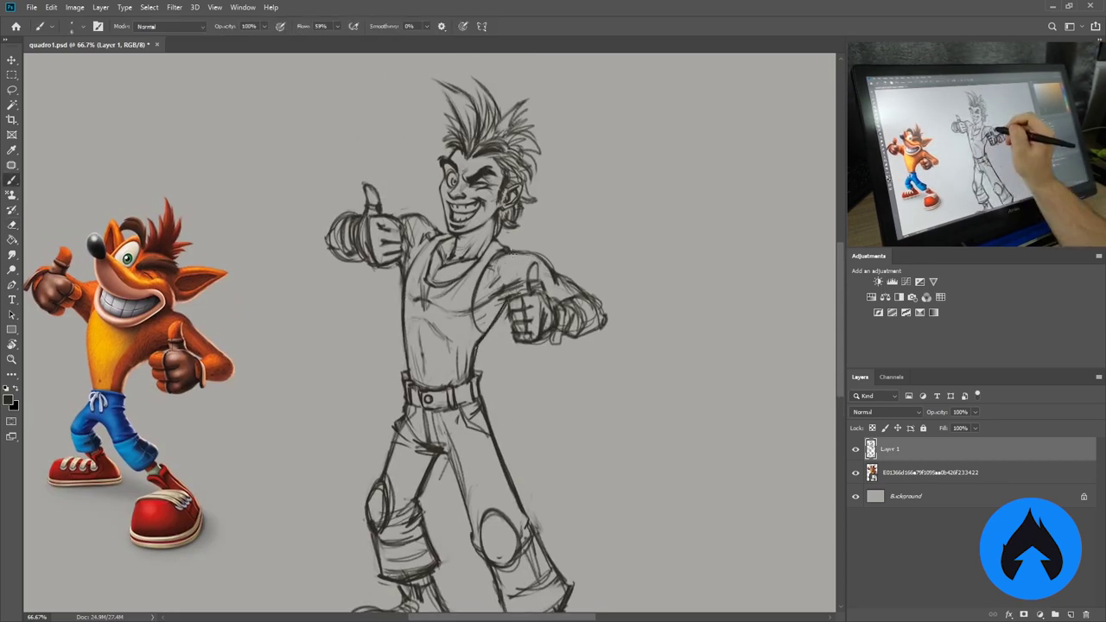
Darken the knuckles and finger contours of the figure's raised right glove, erasing stray sketch lines around them.
{"action": "mouse_move", "coordinate": [432, 215]}
{"action": "left_mouse_down"}
{"action": "mouse_move", "coordinate": [376, 231]}
{"action": "mouse_move", "coordinate": [407, 214]}
{"action": "left_mouse_up"}
{"action": "key", "text": "e"}
{"action": "key", "text": "b"}
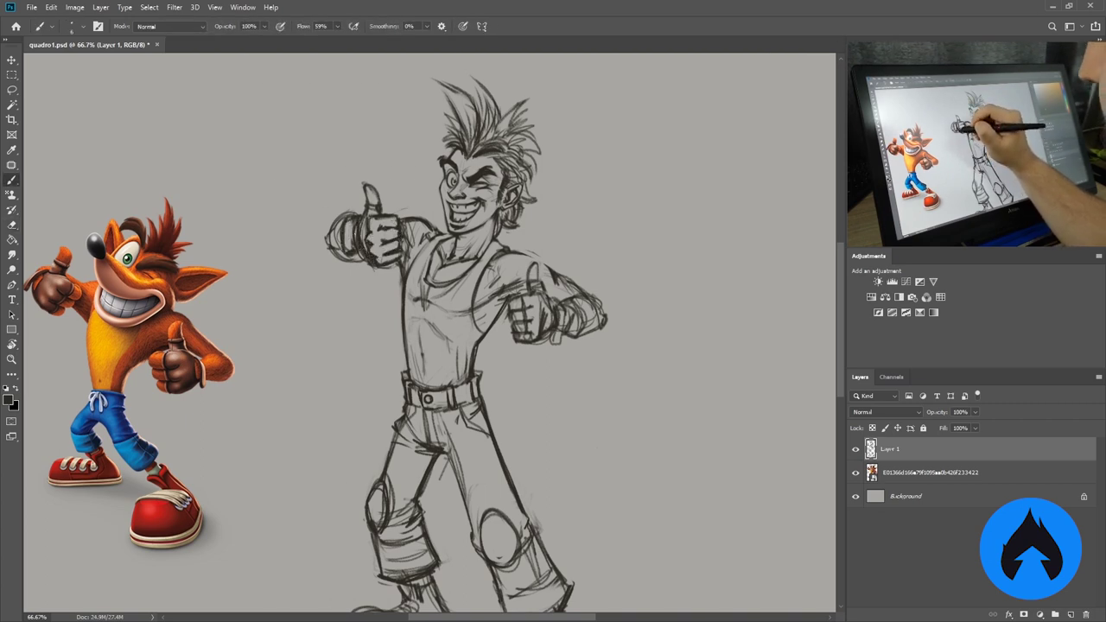
{"action": "key", "text": "e"}
{"action": "key", "text": "b"}
{"action": "key", "text": "e"}
{"action": "key", "text": "b"}
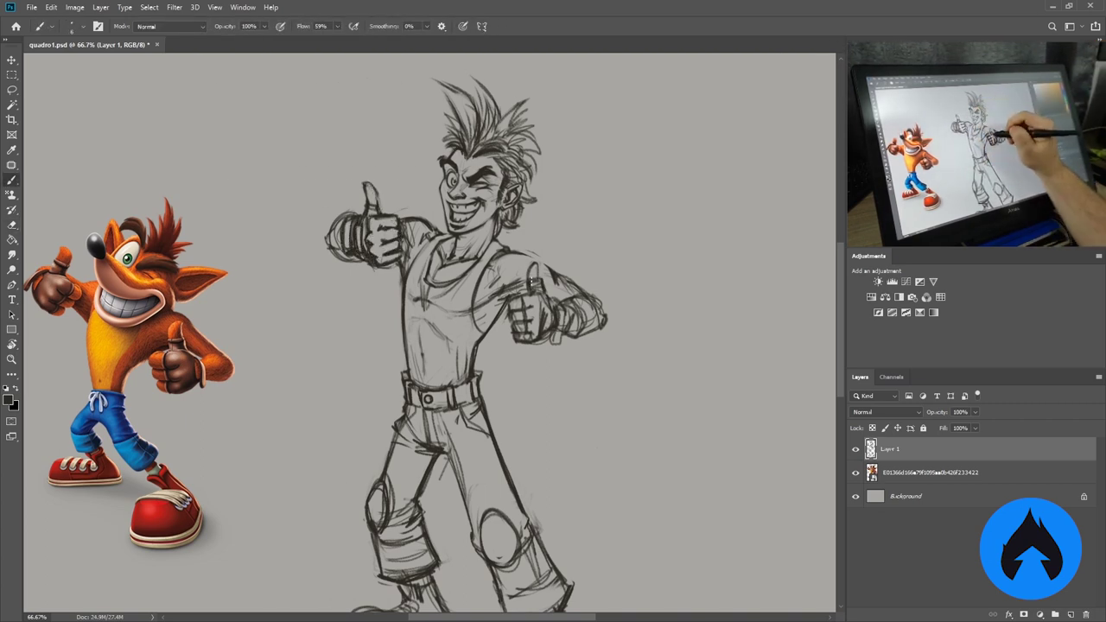
Redraw the figure's left thumbs-up glove, strengthening the thumb, fingers, fist outline and hanging wrist strap.
{"action": "key", "text": "e"}
{"action": "key", "text": "b"}
{"action": "key", "text": "e"}
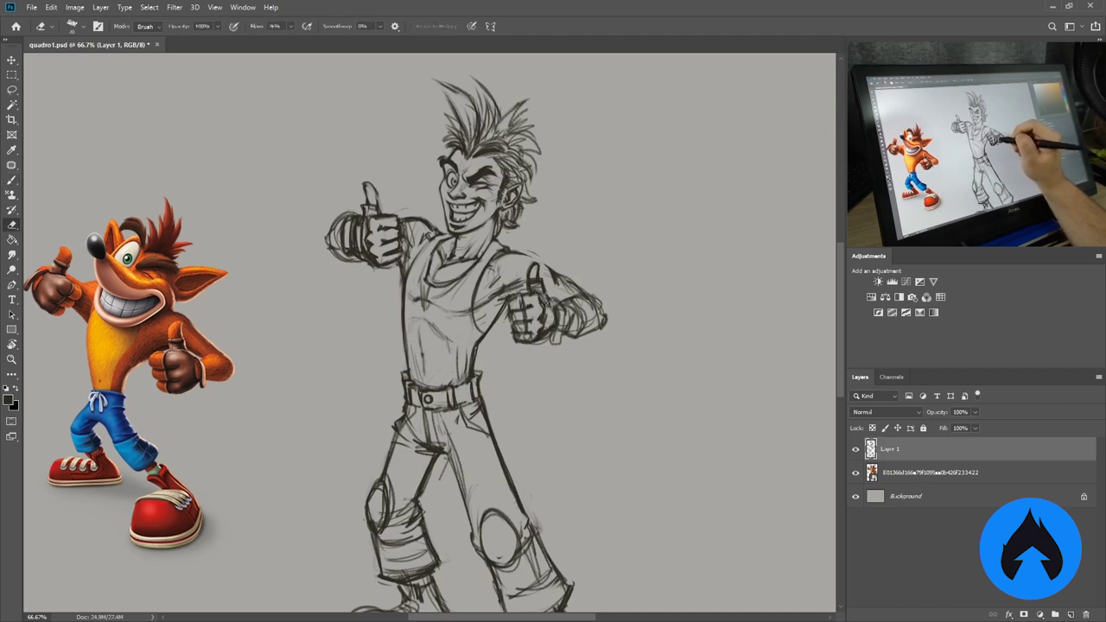
{"action": "key", "text": "b"}
{"action": "left_click_drag", "start_coordinate": [549, 297], "coordinate": [564, 346]}
{"action": "key", "text": "e"}
{"action": "key", "text": "b"}
{"action": "left_click_drag", "start_coordinate": [508, 310], "coordinate": [527, 336]}
{"action": "key", "text": "e"}
{"action": "key", "text": "b"}
{"action": "key", "text": "e"}
{"action": "key", "text": "b"}
{"action": "key", "text": "e"}
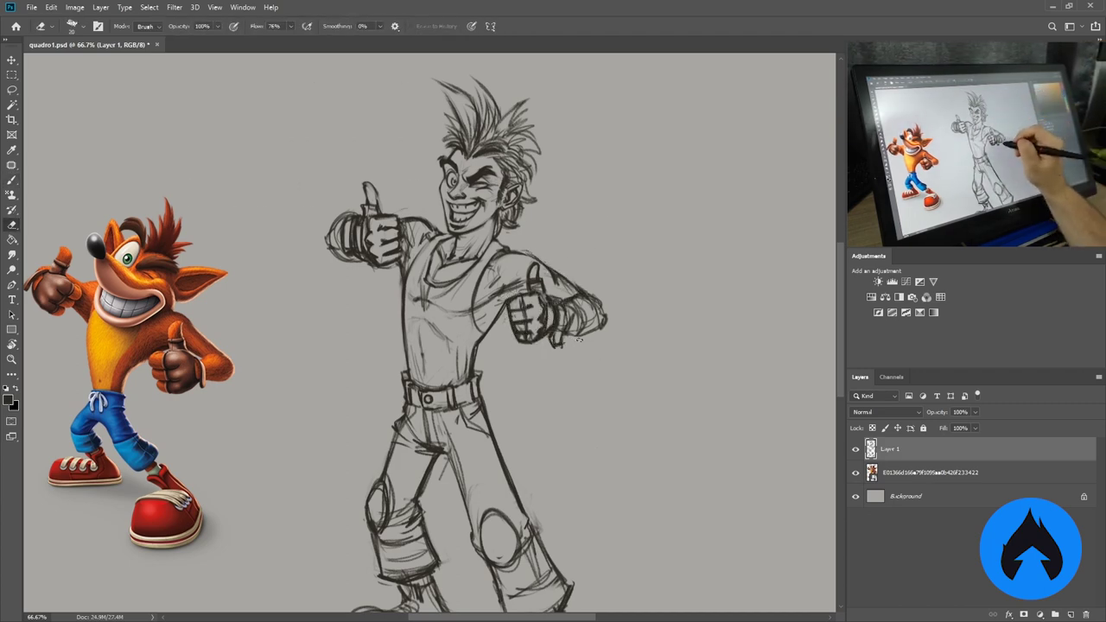
Clean up the left forearm wraps and sharpen the contour around the elbow.
{"action": "key", "text": "b"}
{"action": "key", "text": "e"}
{"action": "key", "text": "b"}
{"action": "key", "text": "e"}
{"action": "key", "text": "b"}
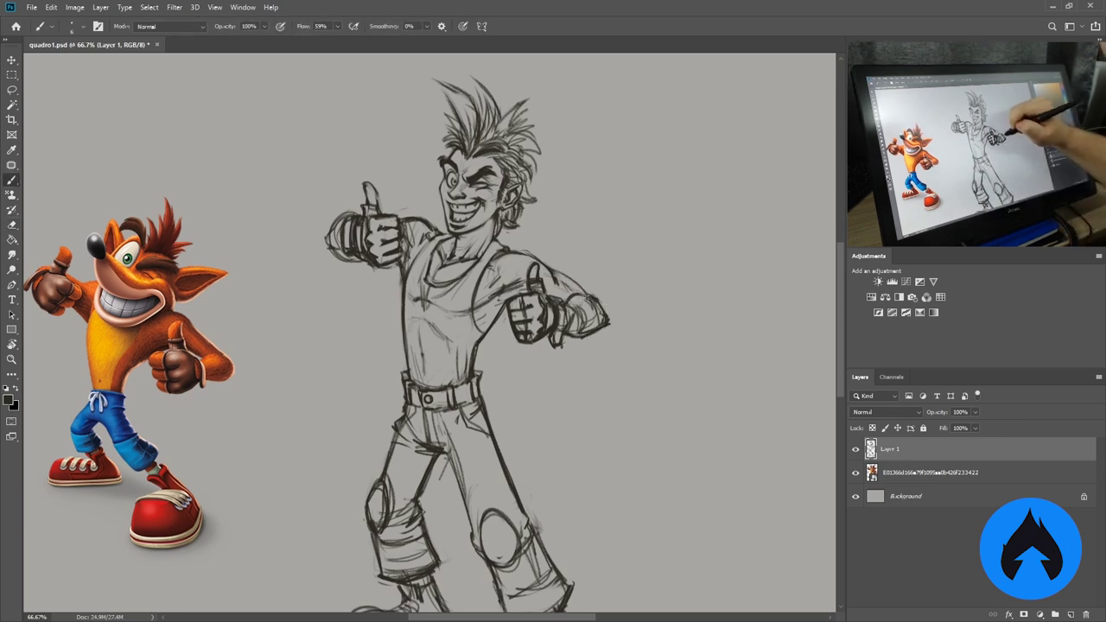
Select the left forearm and hand, rotate them about 13°, and retouch the surrounding arm lines.
{"action": "left_click_drag", "start_coordinate": [510, 251], "coordinate": [512, 252]}
{"action": "key", "text": "ctrl+t"}
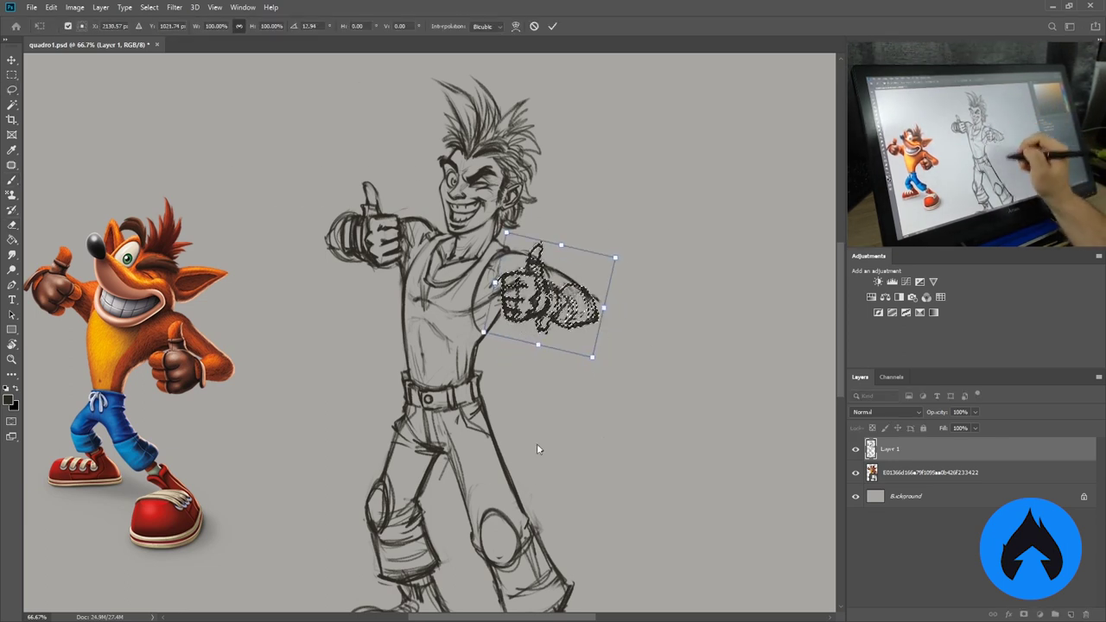
{"action": "key", "text": "Return"}
{"action": "mouse_move", "coordinate": [562, 302]}
{"action": "left_mouse_down"}
{"action": "mouse_move", "coordinate": [553, 287]}
{"action": "mouse_move", "coordinate": [599, 318]}
{"action": "left_mouse_up"}
{"action": "key", "text": "e"}
{"action": "key", "text": "b"}
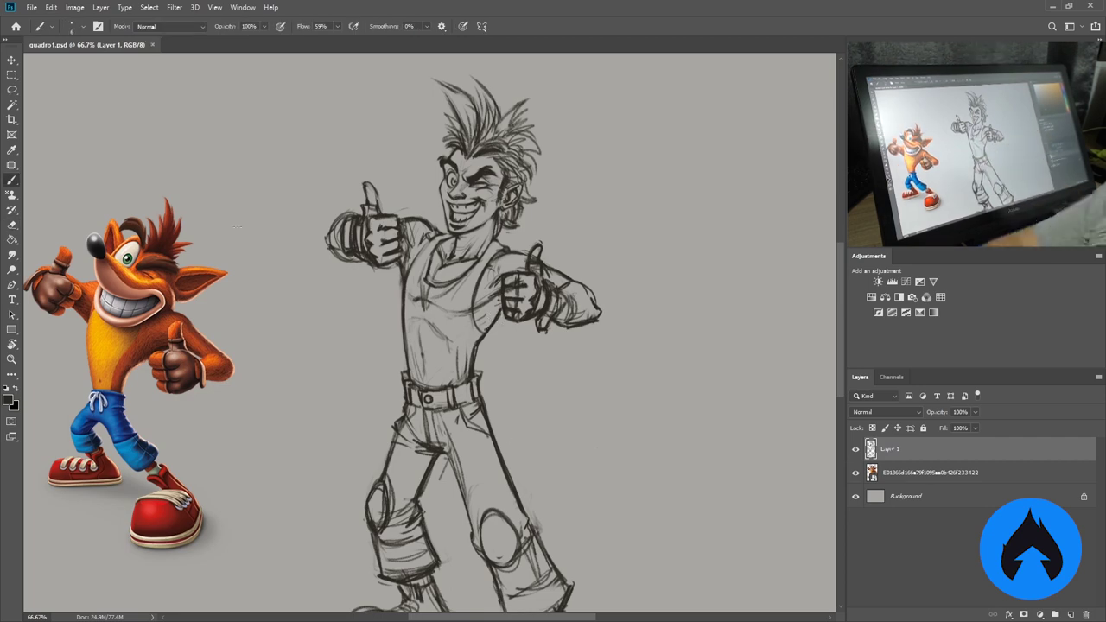
Select the left glove with the Lasso and enlarge it slightly.
{"action": "scroll", "coordinate": [541, 294], "scroll_direction": "up", "scroll_amount": 1}
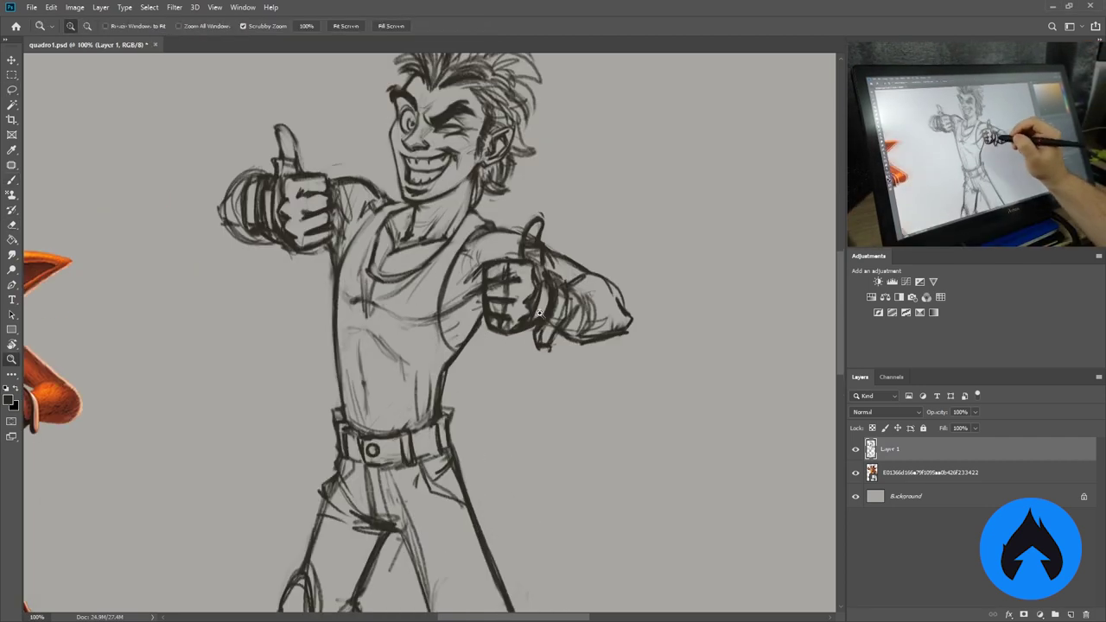
{"action": "key", "text": "l"}
{"action": "left_click_drag", "start_coordinate": [554, 231], "coordinate": [490, 313]}
{"action": "key", "text": "ctrl+t"}
{"action": "key", "text": "Return"}
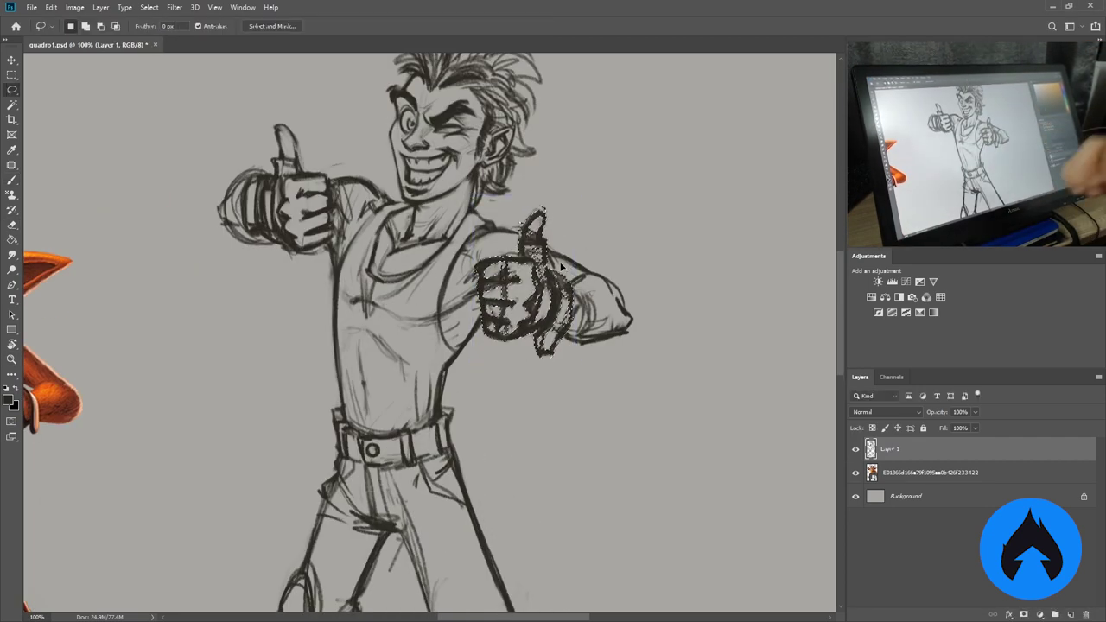
Add a new layer above the sketch for inking and fade the sketch layer into a light guide.
{"action": "key", "text": "z"}
{"action": "scroll", "coordinate": [519, 328], "scroll_direction": "down", "scroll_amount": 1}
{"action": "key", "text": "ctrl+shift+alt+n"}
{"action": "key", "text": "b"}
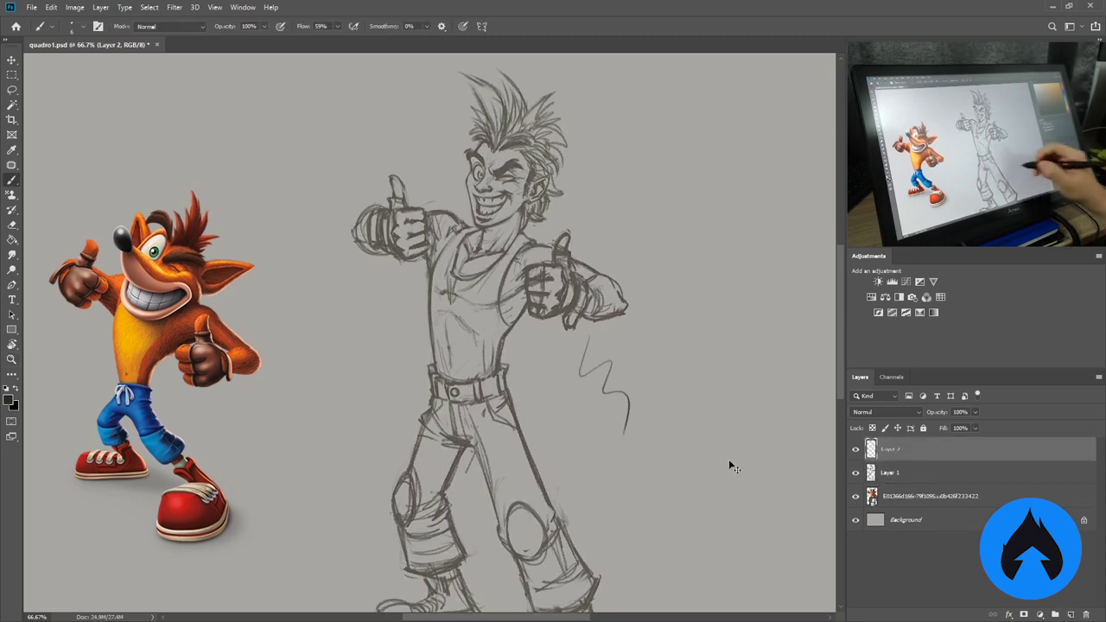
{"action": "scroll", "coordinate": [497, 229], "scroll_direction": "up", "scroll_amount": 2}
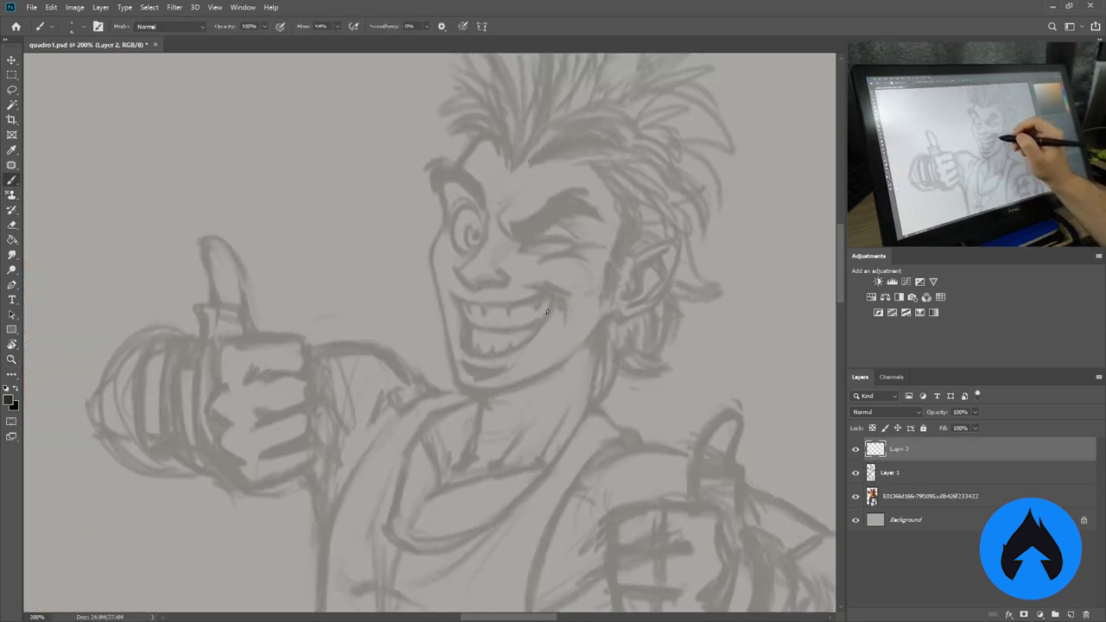
Enlarge the figure on the sketch layer, keeping the blank inking layer active for drawing.
{"action": "scroll", "coordinate": [497, 229], "scroll_direction": "down", "scroll_amount": 4}
{"action": "key", "text": "alt+bracketleft"}
{"action": "key", "text": "ctrl+t"}
{"action": "key", "text": "Return"}
{"action": "scroll", "coordinate": [484, 242], "scroll_direction": "up", "scroll_amount": 3}
{"action": "key", "text": "alt+bracketright"}
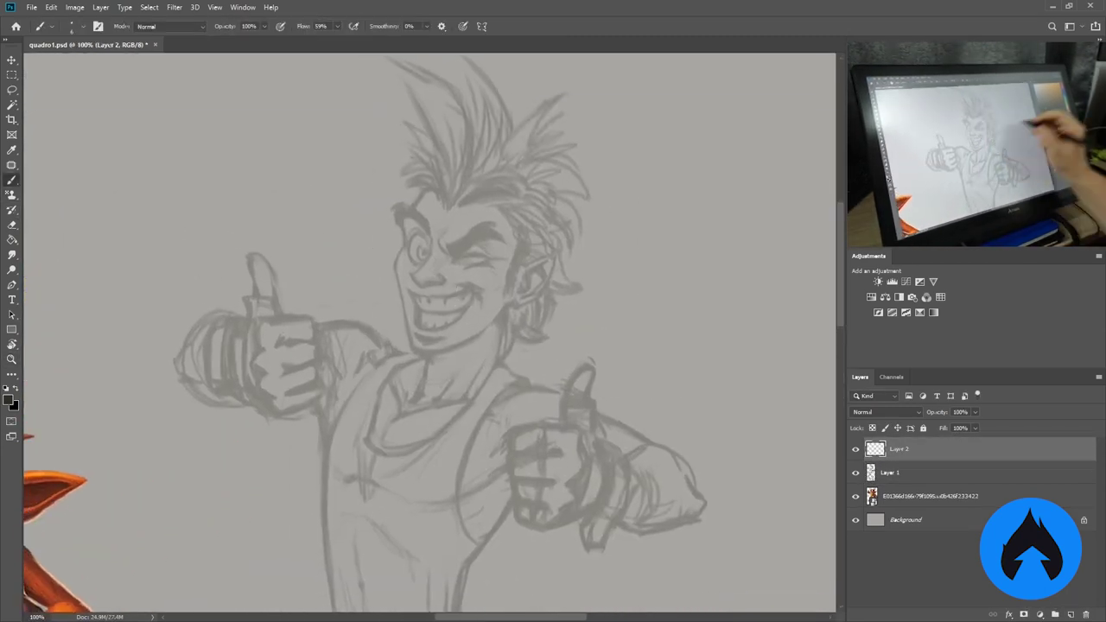
Set the brush flow to 82% and ink the eyebrows, eyes, nose and jawline in dark lines.
{"action": "left_click_drag", "start_coordinate": [337, 26], "coordinate": [349, 38]}
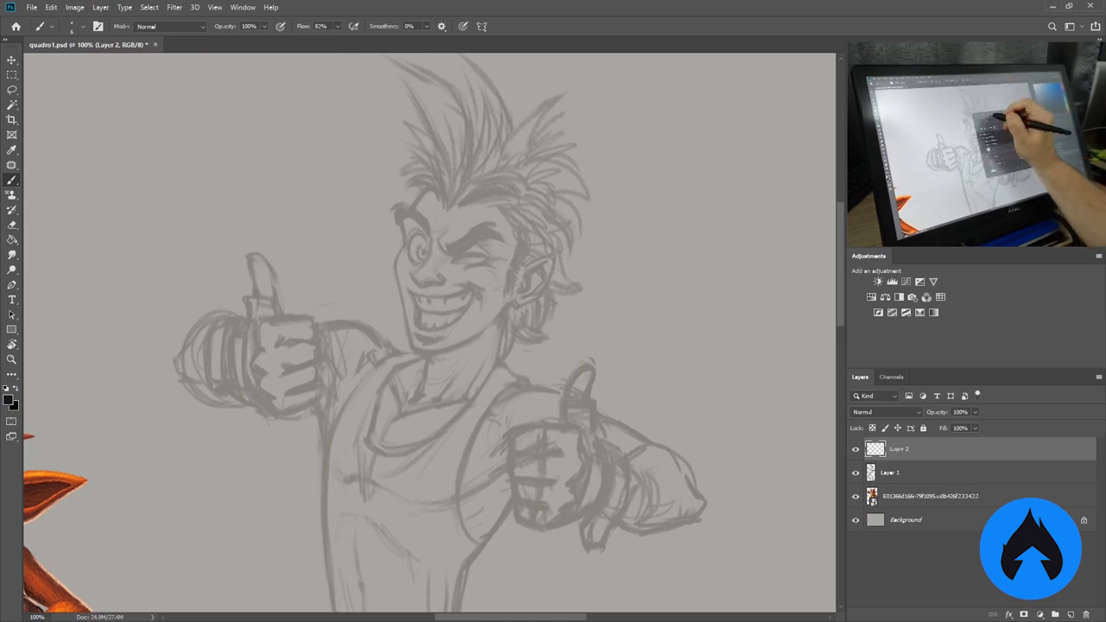
{"action": "mouse_move", "coordinate": [426, 236]}
{"action": "left_mouse_down"}
{"action": "mouse_move", "coordinate": [411, 273]}
{"action": "mouse_move", "coordinate": [440, 284]}
{"action": "mouse_move", "coordinate": [447, 251]}
{"action": "mouse_move", "coordinate": [477, 245]}
{"action": "mouse_move", "coordinate": [479, 229]}
{"action": "mouse_move", "coordinate": [448, 249]}
{"action": "left_mouse_up"}
{"action": "mouse_move", "coordinate": [395, 211]}
{"action": "left_mouse_down"}
{"action": "mouse_move", "coordinate": [430, 245]}
{"action": "mouse_move", "coordinate": [486, 259]}
{"action": "left_mouse_up"}
{"action": "mouse_move", "coordinate": [413, 238]}
{"action": "left_mouse_down"}
{"action": "mouse_move", "coordinate": [413, 348]}
{"action": "mouse_move", "coordinate": [508, 302]}
{"action": "left_mouse_up"}
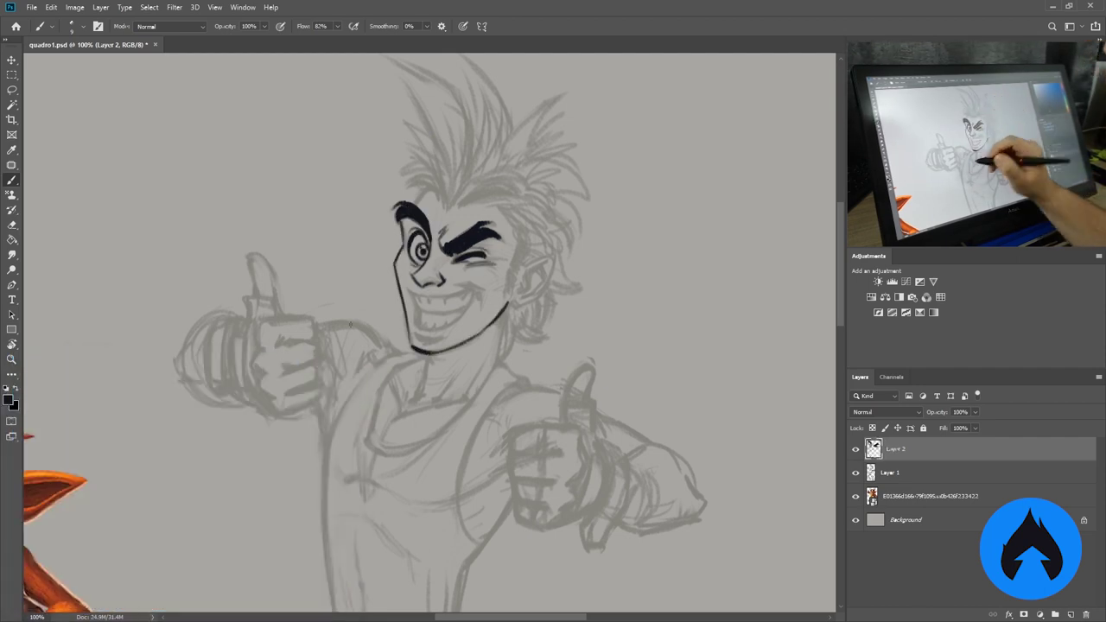
Ink the grin, chin shadow and ear, refining the nose and separating the individual teeth.
{"action": "left_click_drag", "start_coordinate": [418, 302], "coordinate": [463, 304]}
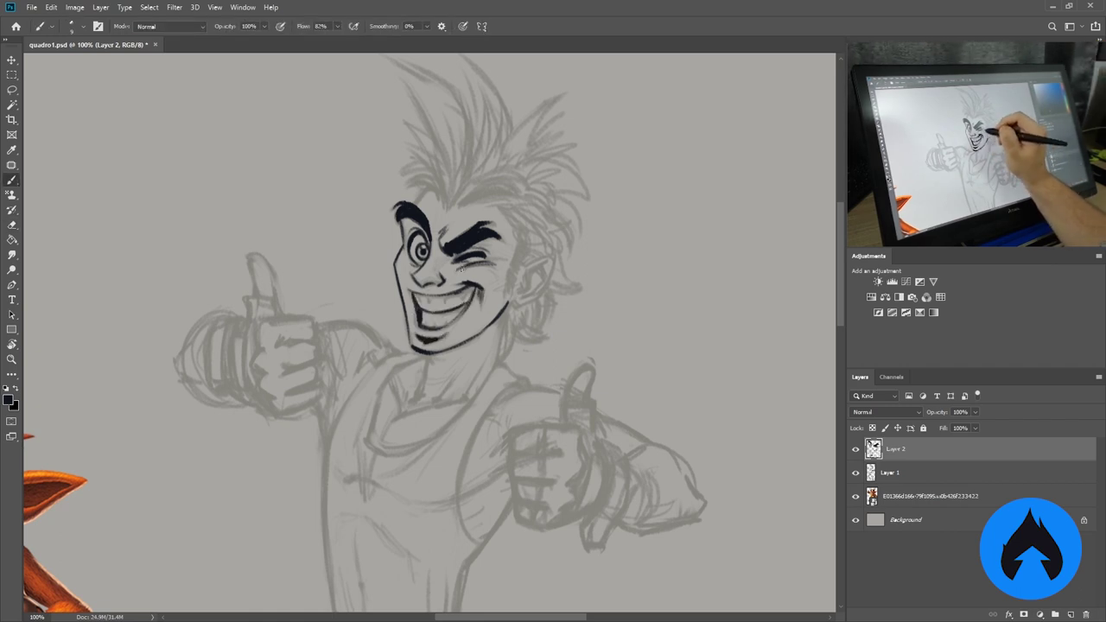
{"action": "left_click_drag", "start_coordinate": [523, 263], "coordinate": [510, 308]}
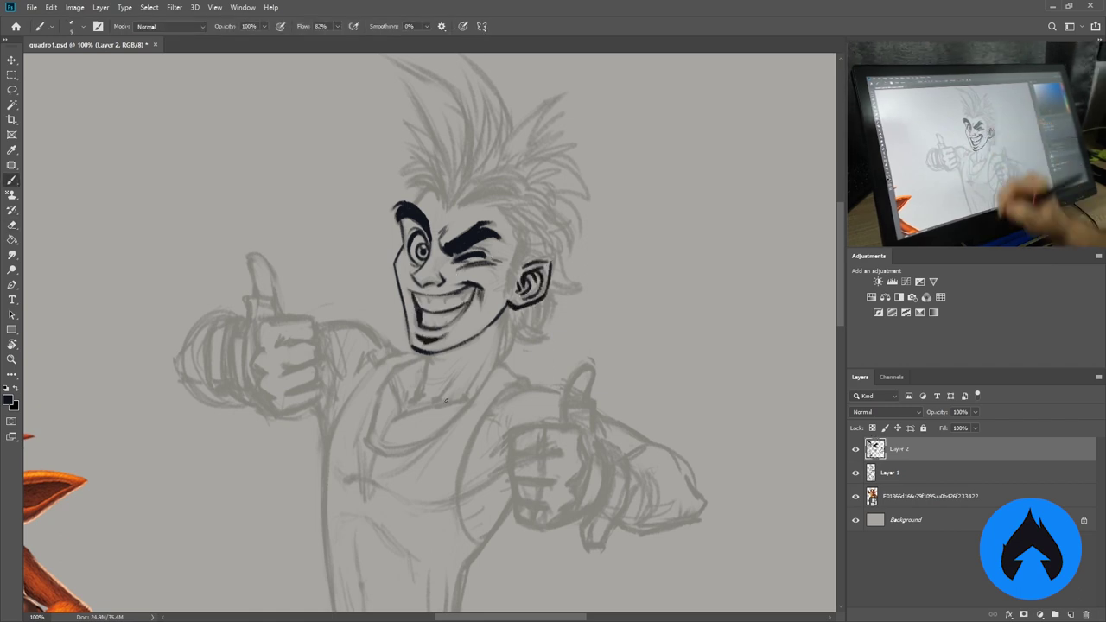
{"action": "key", "text": "e"}
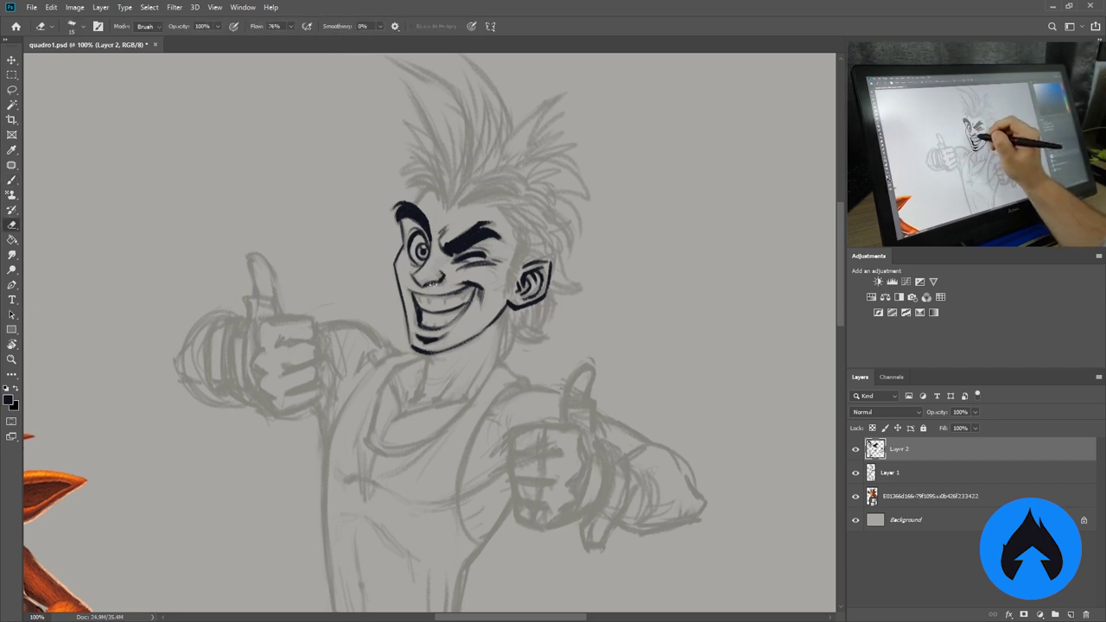
{"action": "key", "text": "b"}
{"action": "key", "text": "e"}
{"action": "key", "text": "b"}
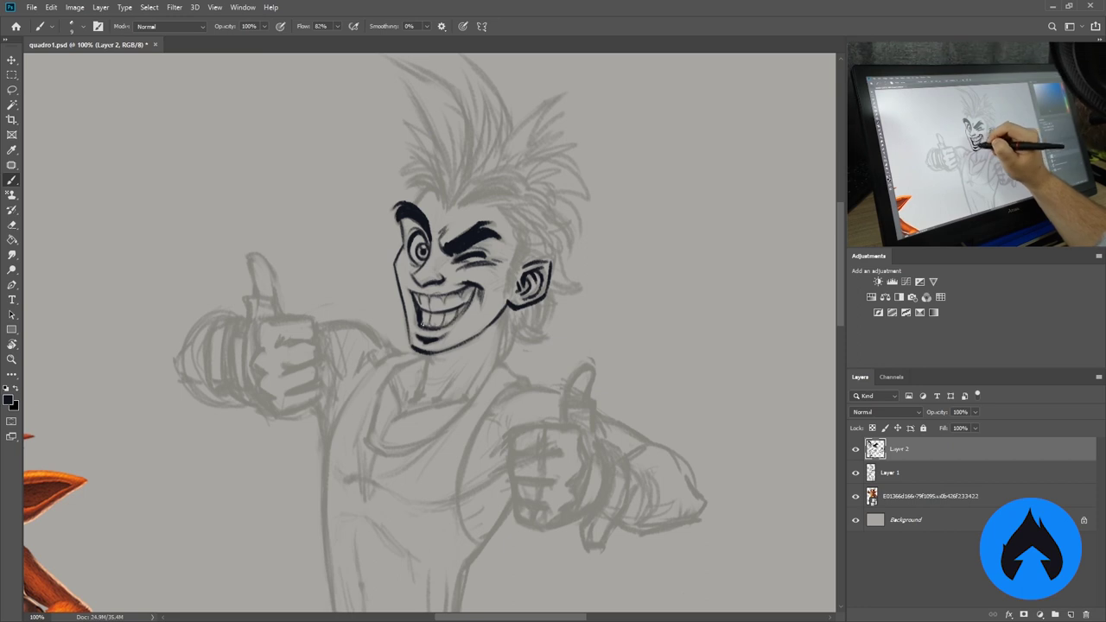
Ink the neck muscles and the tank top's neckline, shoulder straps and armhole.
{"action": "left_click_drag", "start_coordinate": [425, 361], "coordinate": [432, 399]}
{"action": "left_click_drag", "start_coordinate": [507, 315], "coordinate": [499, 364]}
{"action": "left_click_drag", "start_coordinate": [385, 356], "coordinate": [323, 484]}
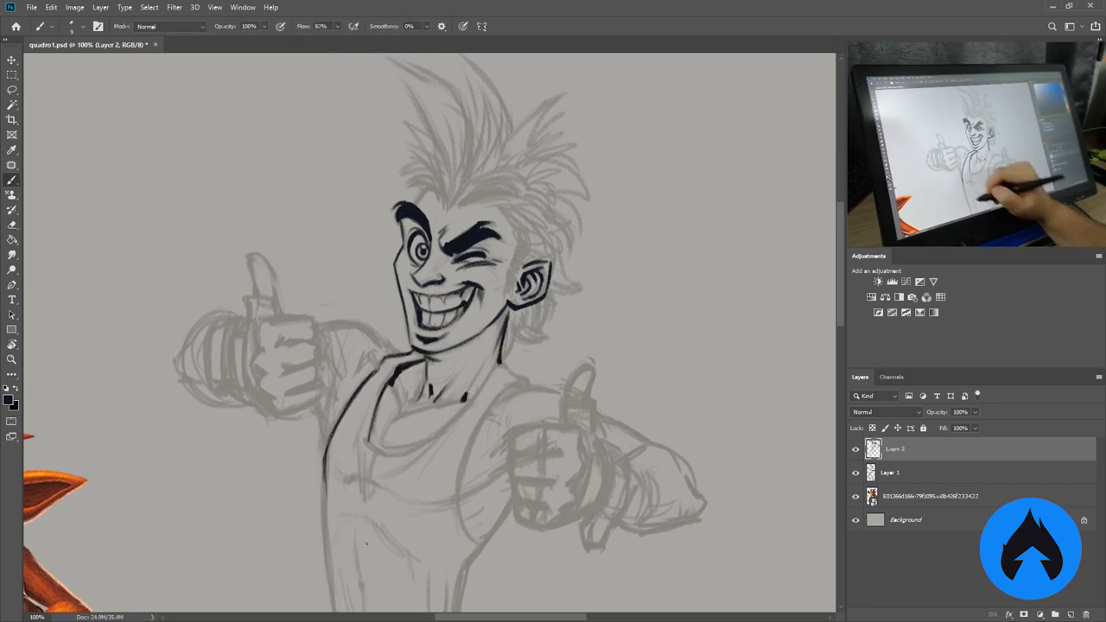
{"action": "mouse_move", "coordinate": [368, 447]}
{"action": "left_mouse_down"}
{"action": "mouse_move", "coordinate": [472, 402]}
{"action": "mouse_move", "coordinate": [457, 510]}
{"action": "mouse_move", "coordinate": [489, 543]}
{"action": "left_mouse_up"}
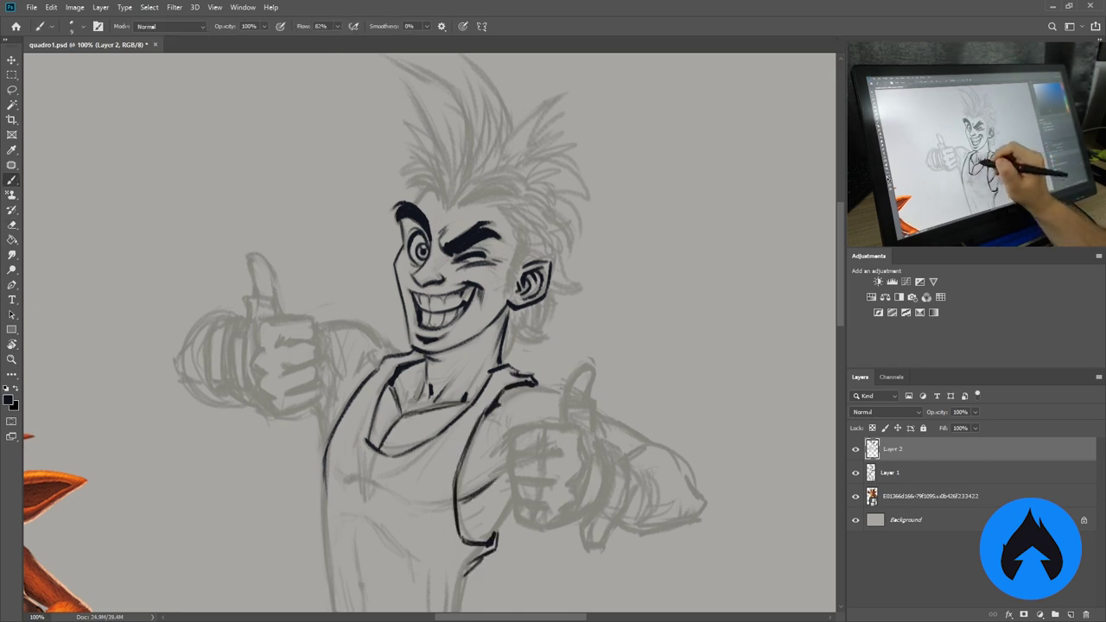
Ink the front hair tufts, the hairline above the forehead and the sideburn around the ear.
{"action": "left_click_drag", "start_coordinate": [474, 334], "coordinate": [482, 358]}
{"action": "left_click_drag", "start_coordinate": [536, 259], "coordinate": [522, 313]}
{"action": "left_click_drag", "start_coordinate": [407, 199], "coordinate": [432, 260]}
{"action": "left_click_drag", "start_coordinate": [380, 111], "coordinate": [437, 247]}
{"action": "left_click_drag", "start_coordinate": [394, 173], "coordinate": [425, 233]}
{"action": "mouse_move", "coordinate": [396, 208]}
{"action": "left_mouse_down"}
{"action": "mouse_move", "coordinate": [429, 254]}
{"action": "mouse_move", "coordinate": [410, 256]}
{"action": "mouse_move", "coordinate": [510, 255]}
{"action": "left_mouse_up"}
{"action": "mouse_move", "coordinate": [503, 259]}
{"action": "left_mouse_down"}
{"action": "mouse_move", "coordinate": [512, 289]}
{"action": "mouse_move", "coordinate": [486, 354]}
{"action": "left_mouse_up"}
{"action": "left_click_drag", "start_coordinate": [505, 299], "coordinate": [500, 323]}
{"action": "left_click_drag", "start_coordinate": [529, 279], "coordinate": [506, 325]}
Ink the tall central hair spikes with tapered strokes converging at the forehead peak.
{"action": "left_click_drag", "start_coordinate": [474, 156], "coordinate": [451, 234]}
{"action": "left_click_drag", "start_coordinate": [498, 220], "coordinate": [446, 247]}
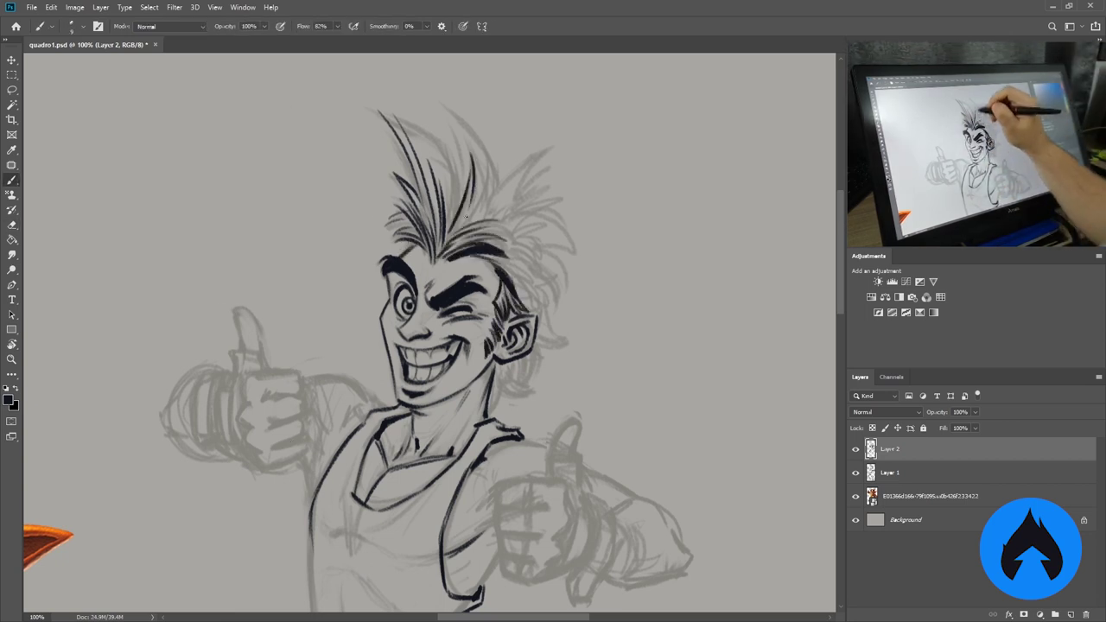
{"action": "left_click_drag", "start_coordinate": [489, 157], "coordinate": [460, 233]}
{"action": "mouse_move", "coordinate": [444, 100]}
{"action": "left_mouse_down"}
{"action": "mouse_move", "coordinate": [460, 195]}
{"action": "mouse_move", "coordinate": [498, 185]}
{"action": "left_mouse_up"}
{"action": "left_click_drag", "start_coordinate": [426, 127], "coordinate": [458, 226]}
{"action": "left_click_drag", "start_coordinate": [439, 164], "coordinate": [453, 258]}
{"action": "left_click_drag", "start_coordinate": [479, 192], "coordinate": [448, 244]}
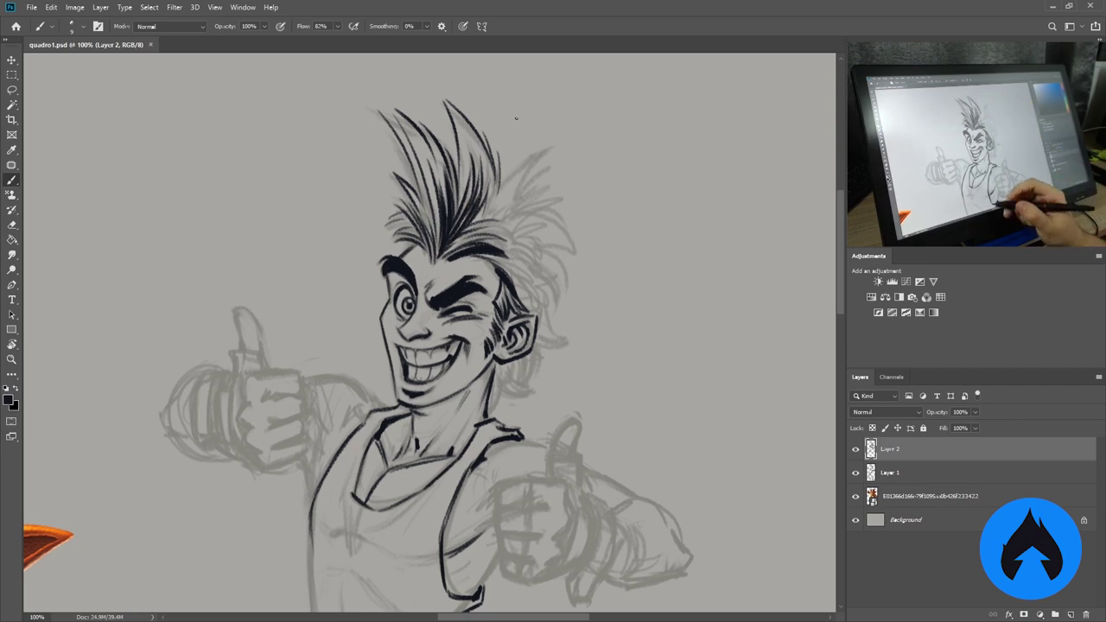
Ink the rear hair spikes, the swept strands at the back of the head and the nape tufts.
{"action": "left_click_drag", "start_coordinate": [505, 166], "coordinate": [499, 204]}
{"action": "left_click_drag", "start_coordinate": [538, 154], "coordinate": [496, 199]}
{"action": "left_click_drag", "start_coordinate": [535, 205], "coordinate": [477, 228]}
{"action": "mouse_move", "coordinate": [508, 204]}
{"action": "left_mouse_down"}
{"action": "mouse_move", "coordinate": [576, 252]}
{"action": "mouse_move", "coordinate": [536, 306]}
{"action": "left_mouse_up"}
{"action": "left_click_drag", "start_coordinate": [565, 259], "coordinate": [526, 386]}
{"action": "left_click_drag", "start_coordinate": [534, 351], "coordinate": [507, 405]}
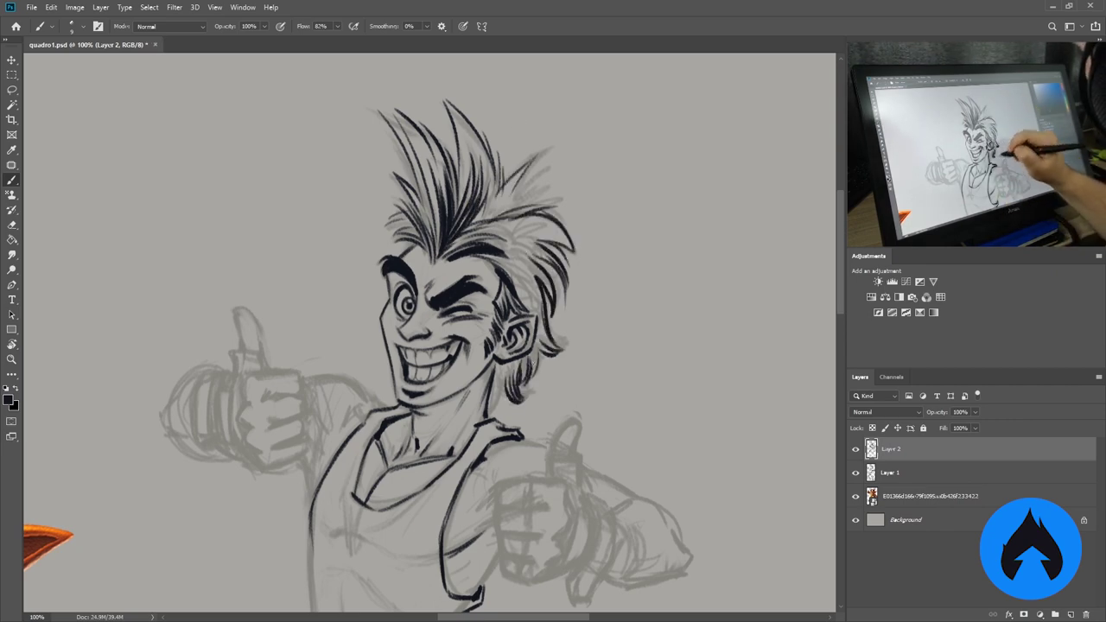
Fill the back and front hair spikes with darker strands and erase excess ink along the forehead hairline.
{"action": "left_click_drag", "start_coordinate": [541, 261], "coordinate": [505, 316]}
{"action": "left_click_drag", "start_coordinate": [543, 223], "coordinate": [493, 264]}
{"action": "left_click_drag", "start_coordinate": [510, 176], "coordinate": [484, 217]}
{"action": "left_click_drag", "start_coordinate": [544, 191], "coordinate": [513, 211]}
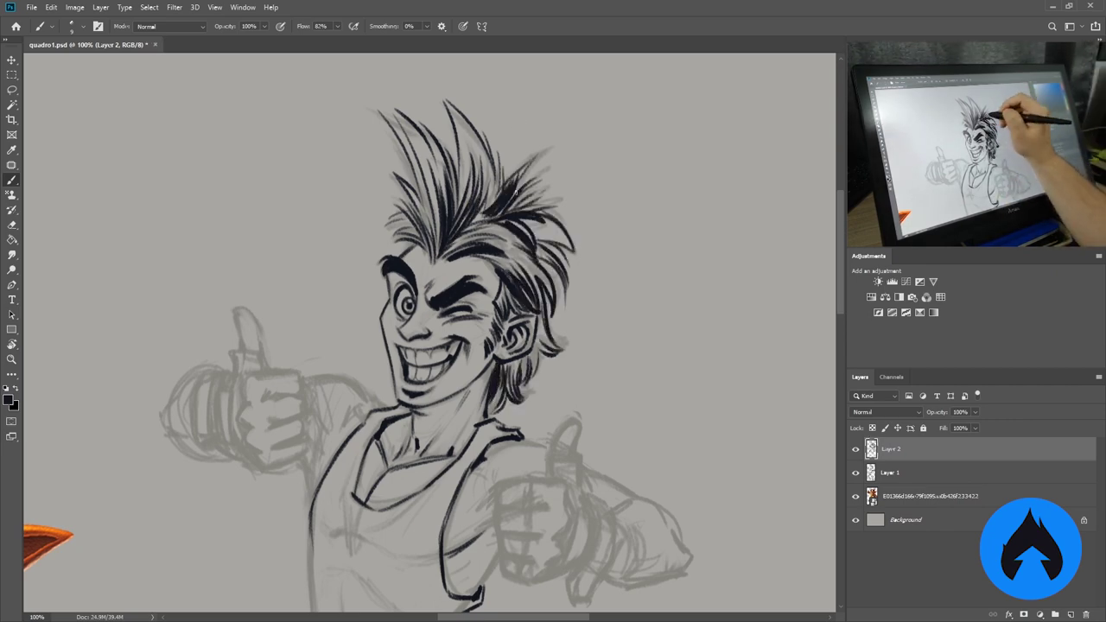
{"action": "left_click_drag", "start_coordinate": [545, 152], "coordinate": [501, 195]}
{"action": "left_click_drag", "start_coordinate": [514, 159], "coordinate": [488, 206]}
{"action": "left_click_drag", "start_coordinate": [406, 139], "coordinate": [416, 192]}
{"action": "left_click_drag", "start_coordinate": [397, 112], "coordinate": [411, 159]}
{"action": "key", "text": "e"}
{"action": "left_click_drag", "start_coordinate": [429, 266], "coordinate": [444, 223]}
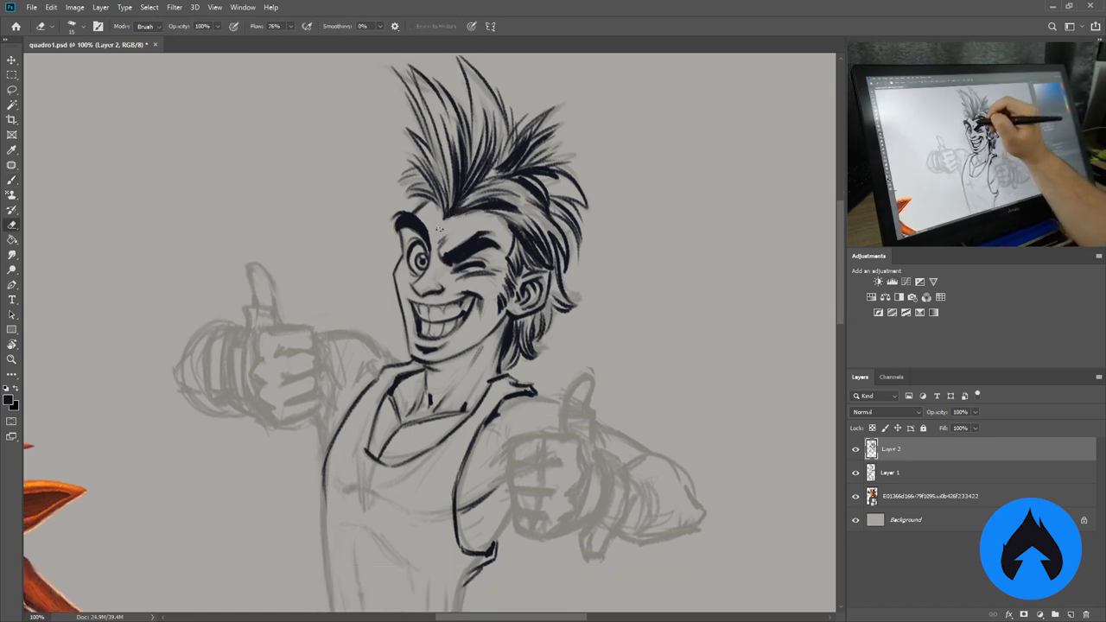
Ink the sides of the torso and the fabric folds of the tank top.
{"action": "key", "text": "b"}
{"action": "left_click_drag", "start_coordinate": [380, 363], "coordinate": [416, 187]}
{"action": "mouse_move", "coordinate": [402, 261]}
{"action": "left_mouse_down"}
{"action": "mouse_move", "coordinate": [413, 327]}
{"action": "mouse_move", "coordinate": [392, 304]}
{"action": "left_mouse_up"}
{"action": "left_click_drag", "start_coordinate": [367, 300], "coordinate": [375, 455]}
{"action": "left_click_drag", "start_coordinate": [386, 382], "coordinate": [407, 465]}
Ink the belt with its loops, band edges and round buckle.
{"action": "left_click_drag", "start_coordinate": [505, 395], "coordinate": [494, 452]}
{"action": "left_click_drag", "start_coordinate": [376, 438], "coordinate": [366, 458]}
{"action": "mouse_move", "coordinate": [372, 458]}
{"action": "left_mouse_down"}
{"action": "mouse_move", "coordinate": [363, 423]}
{"action": "mouse_move", "coordinate": [396, 472]}
{"action": "left_mouse_up"}
{"action": "left_click_drag", "start_coordinate": [405, 450], "coordinate": [403, 451]}
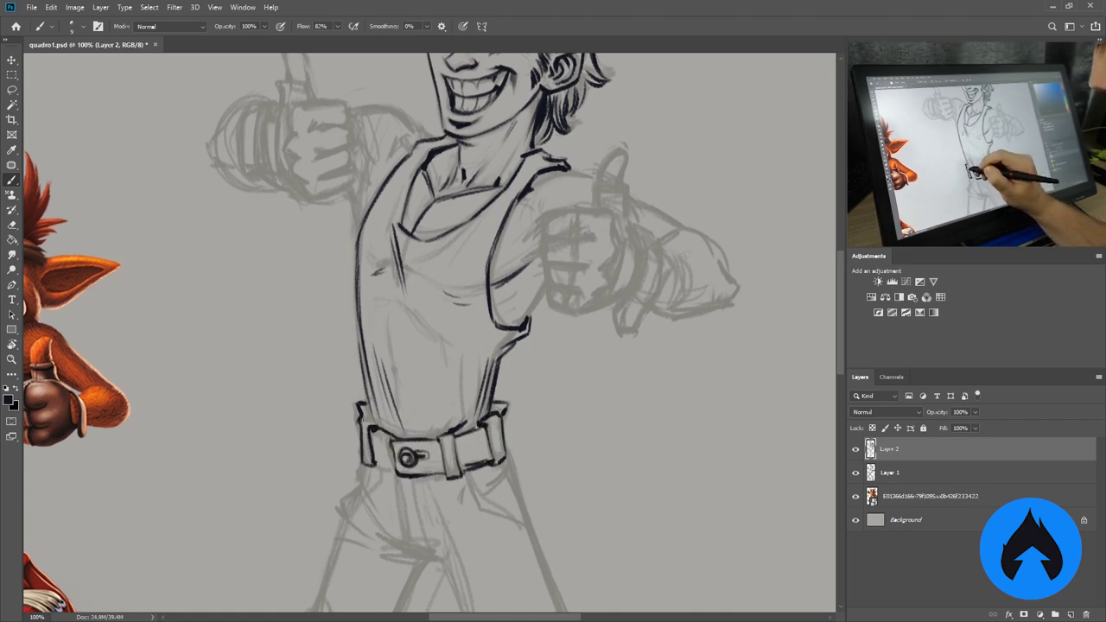
{"action": "left_click_drag", "start_coordinate": [370, 404], "coordinate": [359, 450]}
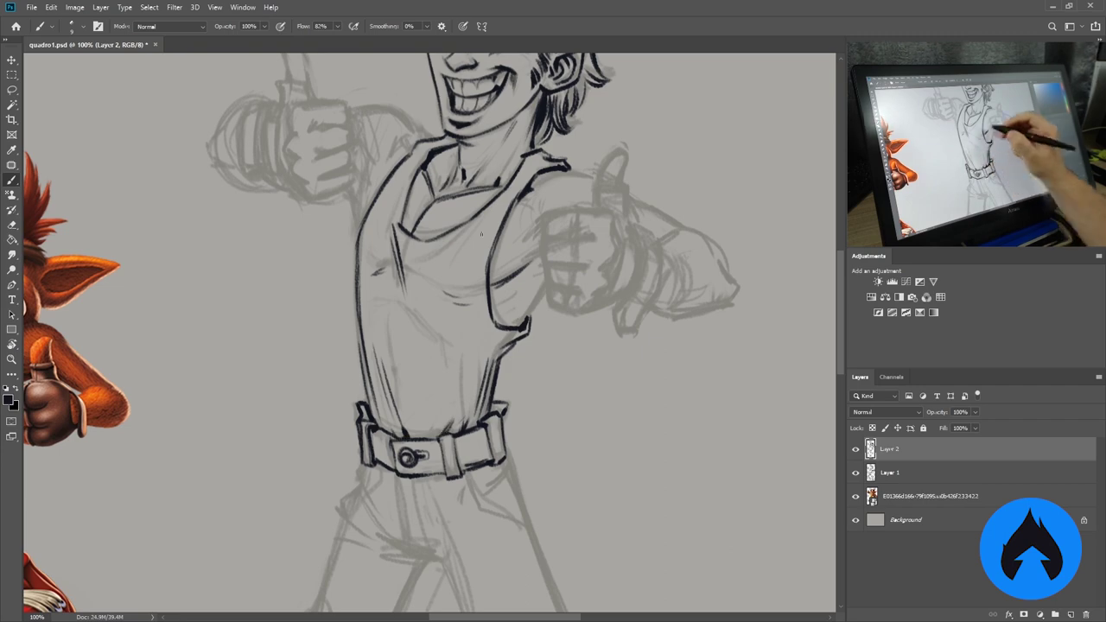
Draw a small pendant below the neckline and ink the left glove's finger openings and finger separations.
{"action": "left_click_drag", "start_coordinate": [450, 227], "coordinate": [475, 228]}
{"action": "mouse_move", "coordinate": [449, 104]}
{"action": "left_mouse_down"}
{"action": "mouse_move", "coordinate": [423, 307]}
{"action": "mouse_move", "coordinate": [384, 160]}
{"action": "left_mouse_up"}
{"action": "left_click_drag", "start_coordinate": [523, 245], "coordinate": [524, 303]}
{"action": "left_click_drag", "start_coordinate": [532, 275], "coordinate": [546, 274]}
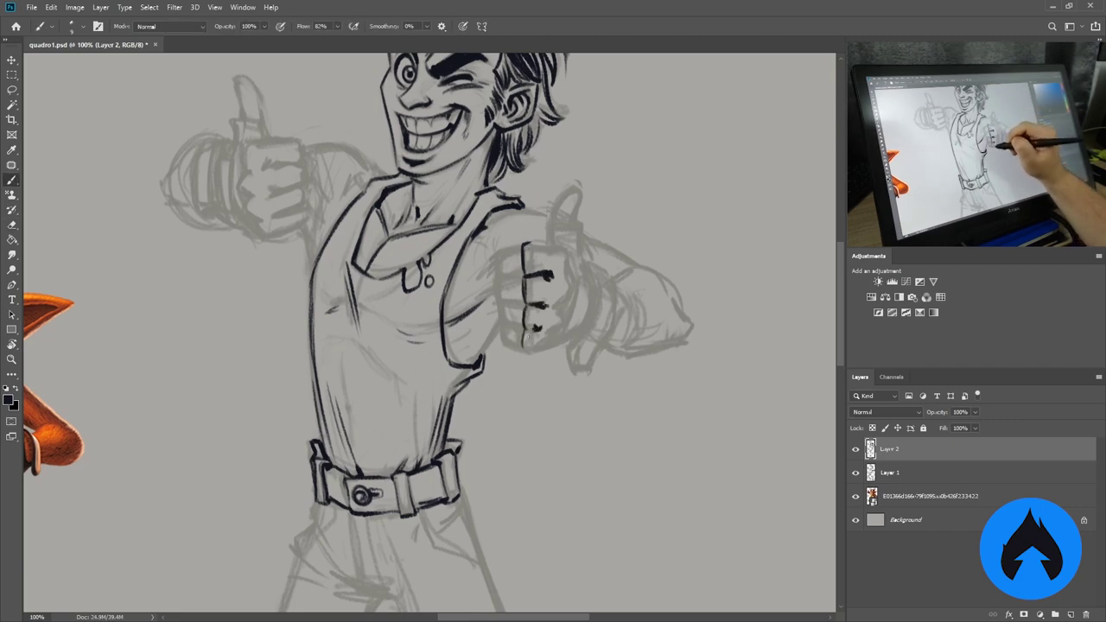
Ink the rest of the left fist, including the palm, wrist strap with its stud, bare fingers and thumb.
{"action": "left_click_drag", "start_coordinate": [560, 317], "coordinate": [571, 256]}
{"action": "mouse_move", "coordinate": [568, 252]}
{"action": "left_mouse_down"}
{"action": "mouse_move", "coordinate": [526, 245]}
{"action": "mouse_move", "coordinate": [552, 248]}
{"action": "left_mouse_up"}
{"action": "mouse_move", "coordinate": [527, 273]}
{"action": "left_mouse_down"}
{"action": "mouse_move", "coordinate": [548, 264]}
{"action": "mouse_move", "coordinate": [576, 341]}
{"action": "mouse_move", "coordinate": [614, 303]}
{"action": "left_mouse_up"}
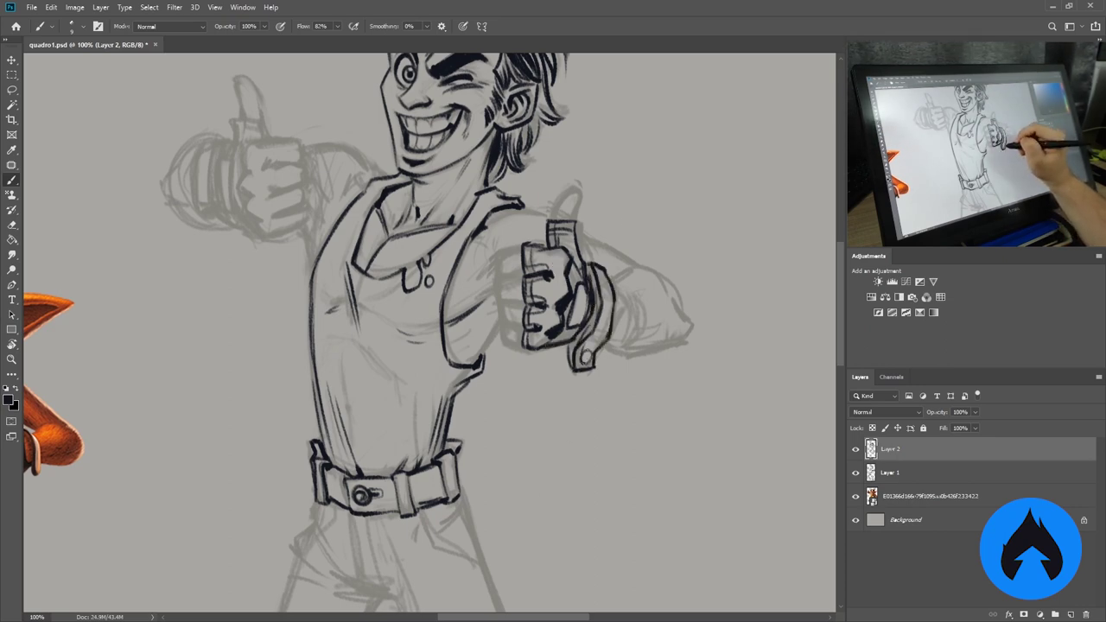
{"action": "left_click_drag", "start_coordinate": [554, 223], "coordinate": [575, 222]}
{"action": "left_click_drag", "start_coordinate": [522, 252], "coordinate": [524, 348]}
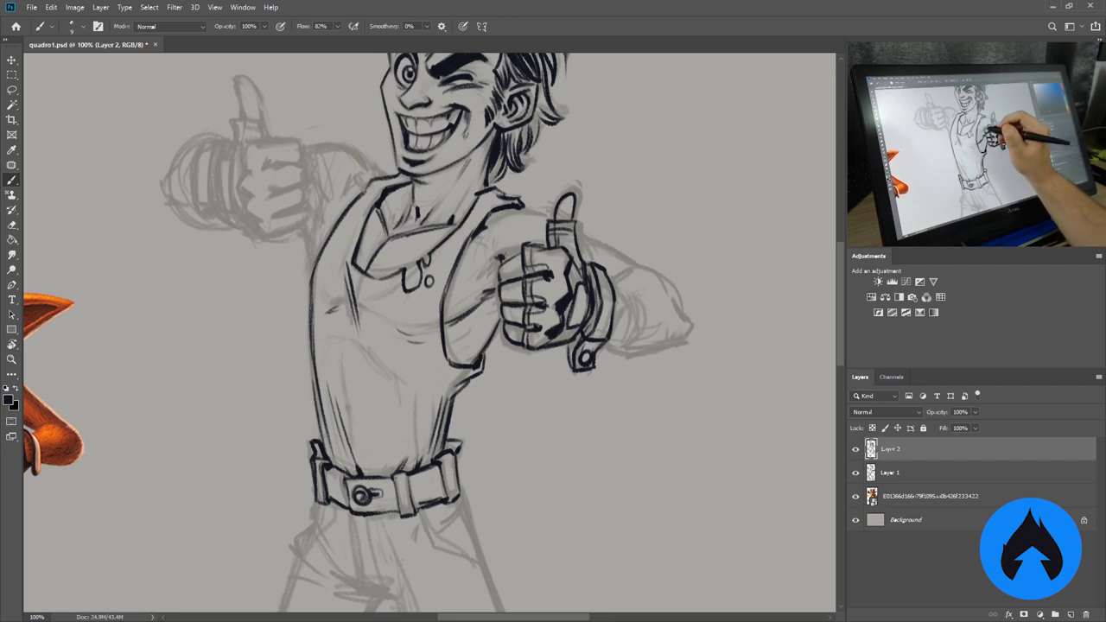
Ink the left shoulder, elbow, wrapped forearm and its loose torn end, and save the document.
{"action": "left_click_drag", "start_coordinate": [521, 211], "coordinate": [674, 282]}
{"action": "left_click_drag", "start_coordinate": [607, 356], "coordinate": [693, 327]}
{"action": "mouse_move", "coordinate": [612, 347]}
{"action": "left_mouse_down"}
{"action": "mouse_move", "coordinate": [617, 370]}
{"action": "mouse_move", "coordinate": [619, 358]}
{"action": "left_mouse_up"}
{"action": "mouse_move", "coordinate": [638, 292]}
{"action": "left_mouse_down"}
{"action": "mouse_move", "coordinate": [671, 303]}
{"action": "mouse_move", "coordinate": [651, 304]}
{"action": "left_mouse_up"}
{"action": "left_click_drag", "start_coordinate": [483, 382], "coordinate": [505, 447]}
{"action": "key", "text": "ctrl+s"}
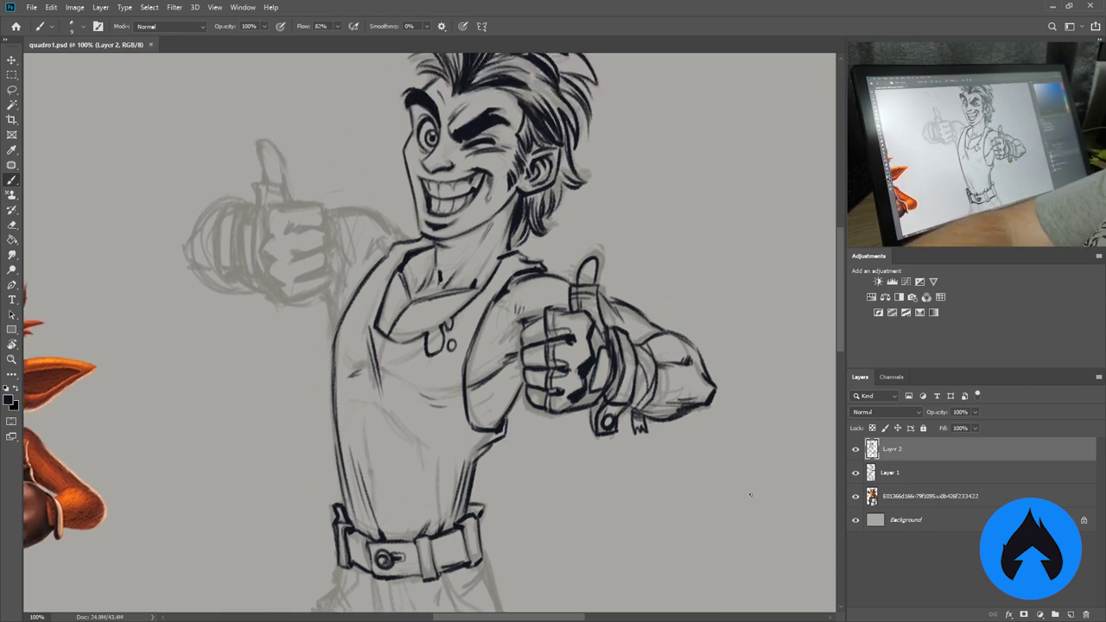
Ink the trouser folds at the hip and crotch and the inner thigh of the figure's right leg.
{"action": "mouse_move", "coordinate": [421, 465]}
{"action": "left_mouse_down"}
{"action": "mouse_move", "coordinate": [448, 386]}
{"action": "mouse_move", "coordinate": [463, 378]}
{"action": "mouse_move", "coordinate": [432, 238]}
{"action": "left_mouse_up"}
{"action": "left_click_drag", "start_coordinate": [432, 305], "coordinate": [432, 238]}
{"action": "left_click_drag", "start_coordinate": [396, 325], "coordinate": [450, 348]}
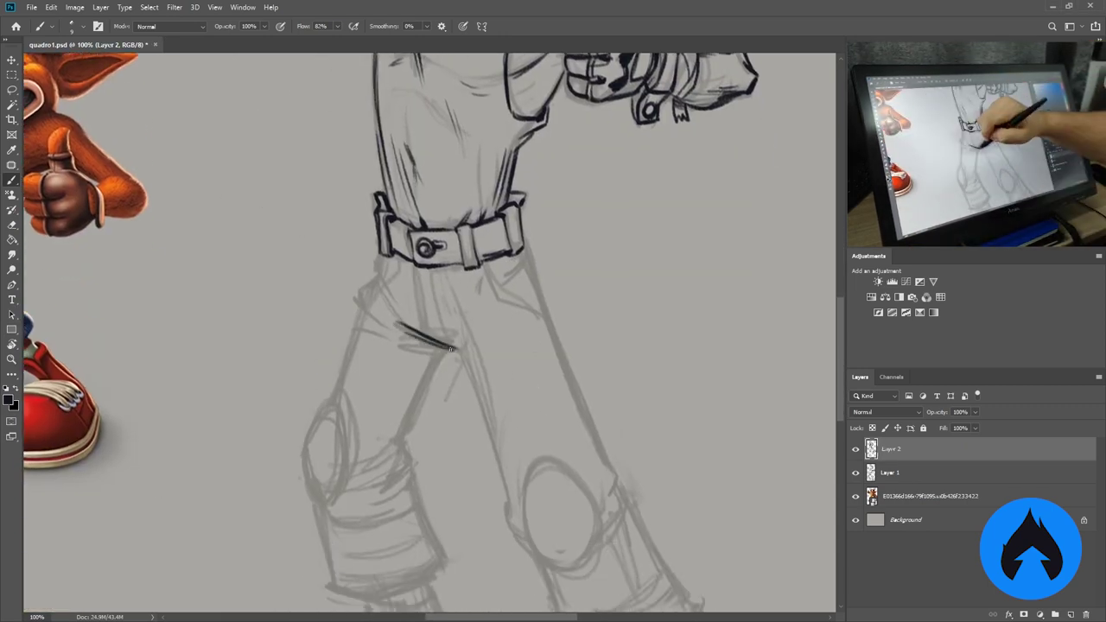
{"action": "mouse_move", "coordinate": [393, 256]}
{"action": "left_mouse_down"}
{"action": "mouse_move", "coordinate": [353, 337]}
{"action": "mouse_move", "coordinate": [377, 334]}
{"action": "left_mouse_up"}
{"action": "left_click_drag", "start_coordinate": [451, 350], "coordinate": [401, 450]}
{"action": "left_click_drag", "start_coordinate": [403, 451], "coordinate": [384, 498]}
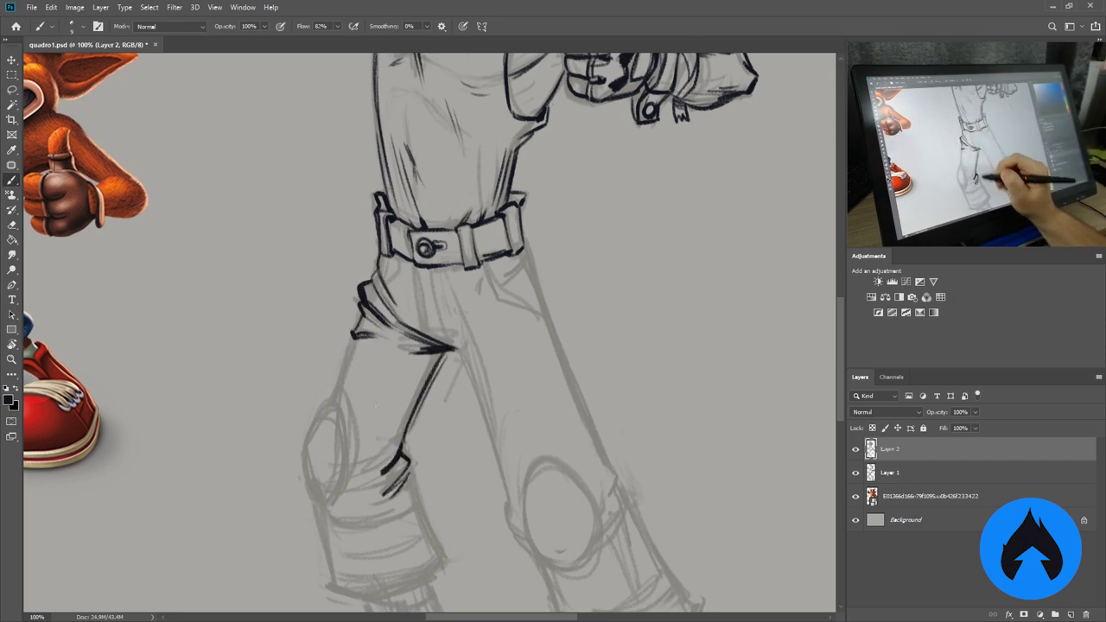
Ink the outer thigh of the right leg and its oval knee pad with small marks inside.
{"action": "left_click_drag", "start_coordinate": [353, 339], "coordinate": [331, 399]}
{"action": "mouse_move", "coordinate": [332, 400]}
{"action": "left_mouse_down"}
{"action": "mouse_move", "coordinate": [345, 439]}
{"action": "mouse_move", "coordinate": [322, 510]}
{"action": "left_mouse_up"}
{"action": "left_click_drag", "start_coordinate": [329, 406], "coordinate": [320, 510]}
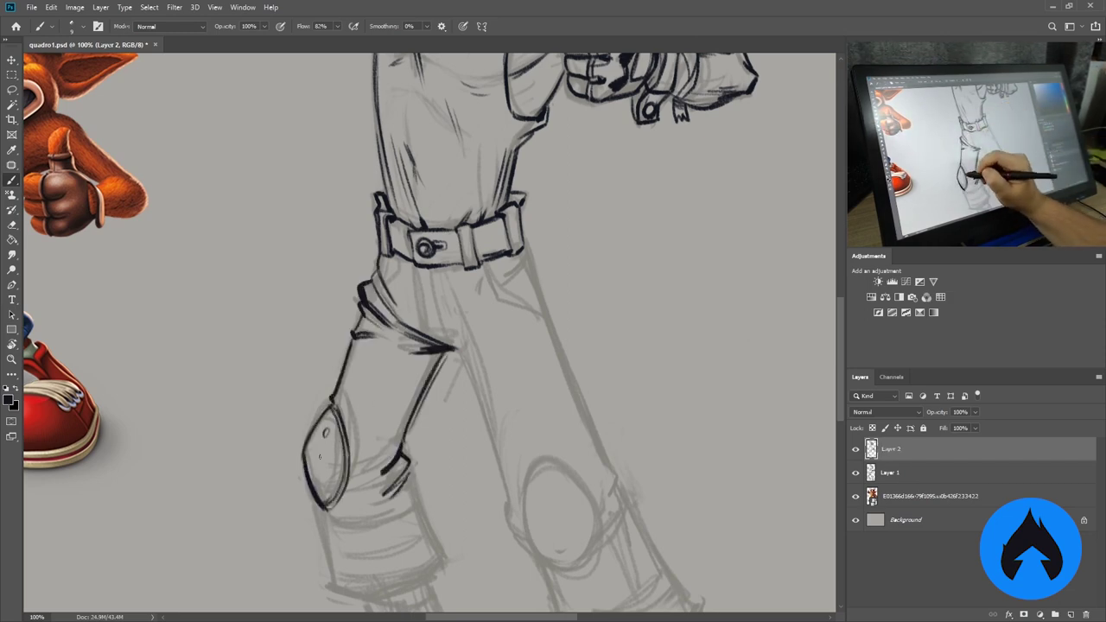
{"action": "left_click_drag", "start_coordinate": [328, 446], "coordinate": [316, 479]}
{"action": "left_click_drag", "start_coordinate": [318, 465], "coordinate": [309, 496]}
Add further detail to the right knee pad and ink the trouser folds wrapping behind and beneath it.
{"action": "left_click_drag", "start_coordinate": [433, 345], "coordinate": [438, 258]}
{"action": "mouse_move", "coordinate": [356, 358]}
{"action": "left_mouse_down"}
{"action": "mouse_move", "coordinate": [351, 405]}
{"action": "mouse_move", "coordinate": [384, 394]}
{"action": "left_mouse_up"}
{"action": "left_click_drag", "start_coordinate": [364, 422], "coordinate": [418, 389]}
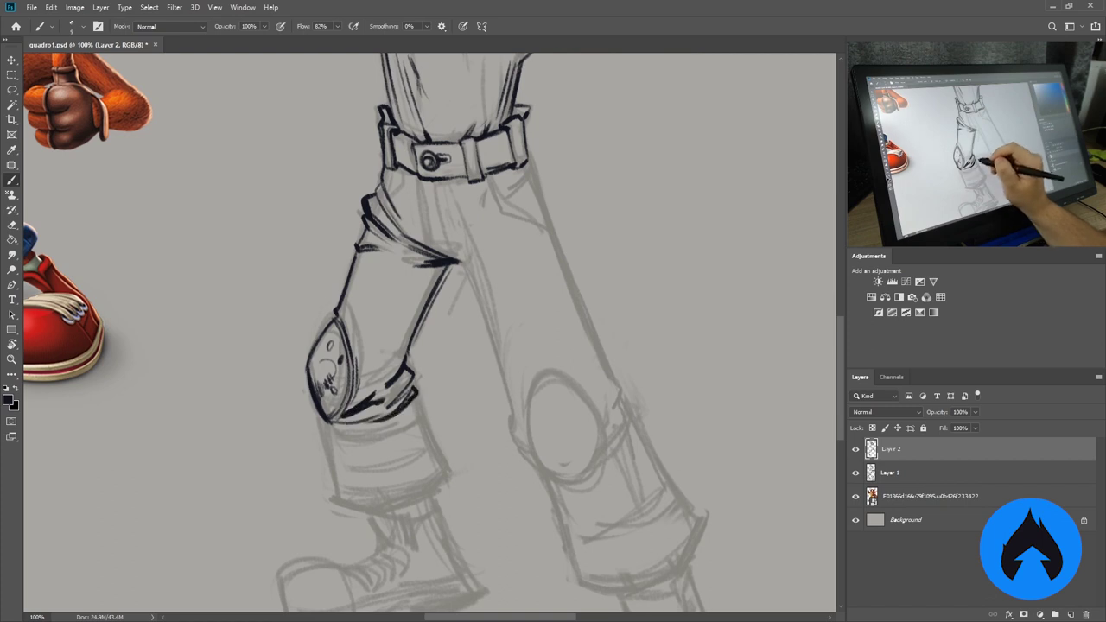
Ink the lower trouser leg beneath the figure's right knee, with its wide hem and a dashed seam.
{"action": "left_click_drag", "start_coordinate": [326, 434], "coordinate": [375, 515]}
{"action": "left_click_drag", "start_coordinate": [415, 400], "coordinate": [444, 471]}
{"action": "left_click_drag", "start_coordinate": [442, 474], "coordinate": [335, 502]}
{"action": "left_click_drag", "start_coordinate": [435, 455], "coordinate": [446, 478]}
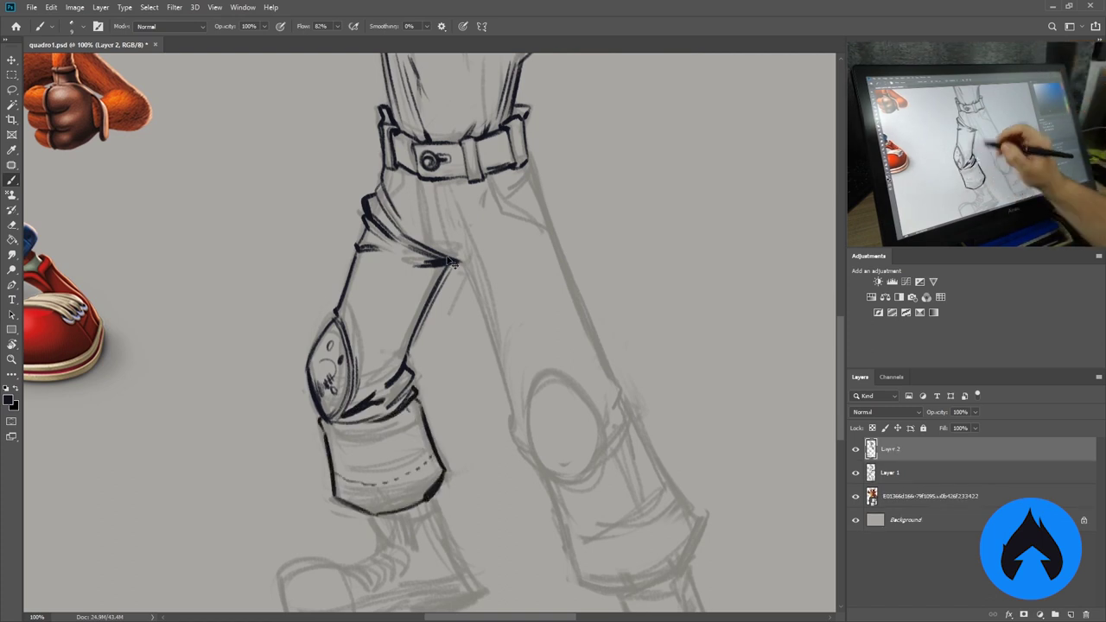
Ink the inner thigh of the left leg and its round knee pad with small holes and worn marks inside.
{"action": "left_click_drag", "start_coordinate": [462, 259], "coordinate": [363, 244]}
{"action": "mouse_move", "coordinate": [363, 244]}
{"action": "left_mouse_down"}
{"action": "mouse_move", "coordinate": [413, 387]}
{"action": "mouse_move", "coordinate": [441, 380]}
{"action": "left_mouse_up"}
{"action": "left_click_drag", "start_coordinate": [460, 445], "coordinate": [491, 443]}
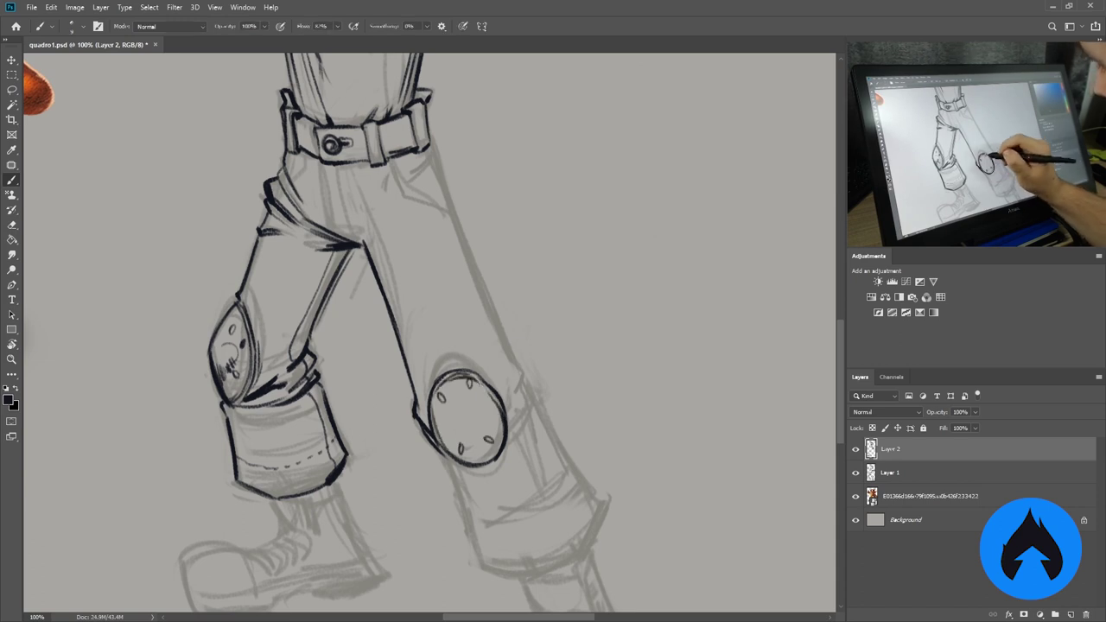
{"action": "left_click_drag", "start_coordinate": [453, 403], "coordinate": [455, 417]}
{"action": "left_click_drag", "start_coordinate": [474, 436], "coordinate": [484, 453]}
{"action": "left_click_drag", "start_coordinate": [454, 399], "coordinate": [467, 417]}
{"action": "left_click_drag", "start_coordinate": [459, 415], "coordinate": [418, 450]}
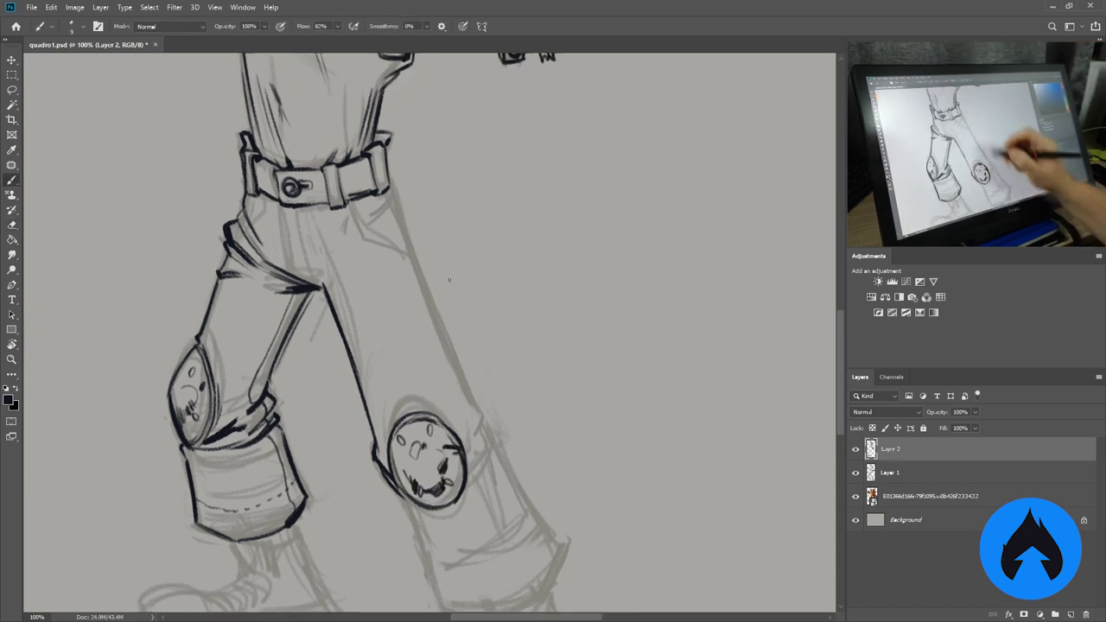
Ink the trouser fly, the left front pocket, the hip outline and the short folds below the belt.
{"action": "left_click_drag", "start_coordinate": [362, 206], "coordinate": [419, 265]}
{"action": "left_click_drag", "start_coordinate": [394, 200], "coordinate": [417, 259]}
{"action": "left_click_drag", "start_coordinate": [280, 206], "coordinate": [288, 261]}
{"action": "mouse_move", "coordinate": [291, 211]}
{"action": "left_mouse_down"}
{"action": "mouse_move", "coordinate": [304, 289]}
{"action": "mouse_move", "coordinate": [318, 285]}
{"action": "left_mouse_up"}
{"action": "left_click_drag", "start_coordinate": [287, 197], "coordinate": [259, 226]}
{"action": "left_click_drag", "start_coordinate": [346, 209], "coordinate": [308, 226]}
{"action": "left_click_drag", "start_coordinate": [360, 206], "coordinate": [334, 232]}
{"action": "left_click_drag", "start_coordinate": [384, 208], "coordinate": [367, 219]}
{"action": "left_click_drag", "start_coordinate": [302, 230], "coordinate": [311, 274]}
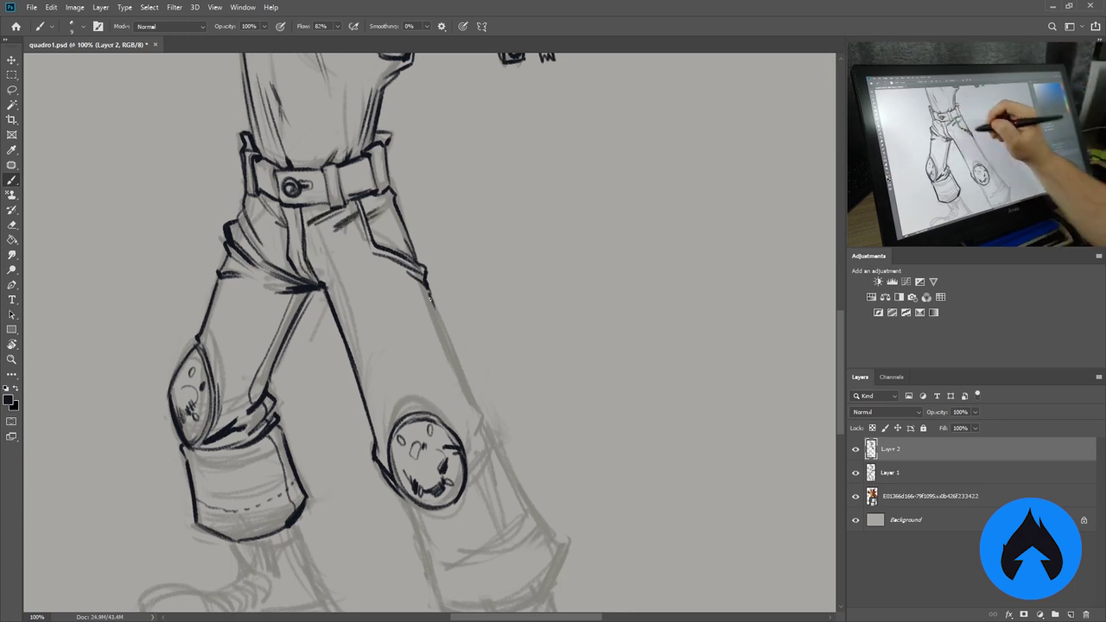
Ink the left leg's outer thigh, the folds behind the knee and the lower edge of the trouser hem.
{"action": "left_click_drag", "start_coordinate": [430, 299], "coordinate": [404, 213]}
{"action": "mouse_move", "coordinate": [403, 203]}
{"action": "left_mouse_down"}
{"action": "mouse_move", "coordinate": [465, 359]}
{"action": "mouse_move", "coordinate": [455, 344]}
{"action": "left_mouse_up"}
{"action": "mouse_move", "coordinate": [441, 337]}
{"action": "left_mouse_down"}
{"action": "mouse_move", "coordinate": [472, 398]}
{"action": "mouse_move", "coordinate": [461, 317]}
{"action": "left_mouse_up"}
{"action": "mouse_move", "coordinate": [374, 363]}
{"action": "left_mouse_down"}
{"action": "mouse_move", "coordinate": [396, 420]}
{"action": "mouse_move", "coordinate": [448, 481]}
{"action": "left_mouse_up"}
{"action": "left_click_drag", "start_coordinate": [532, 411], "coordinate": [450, 481]}
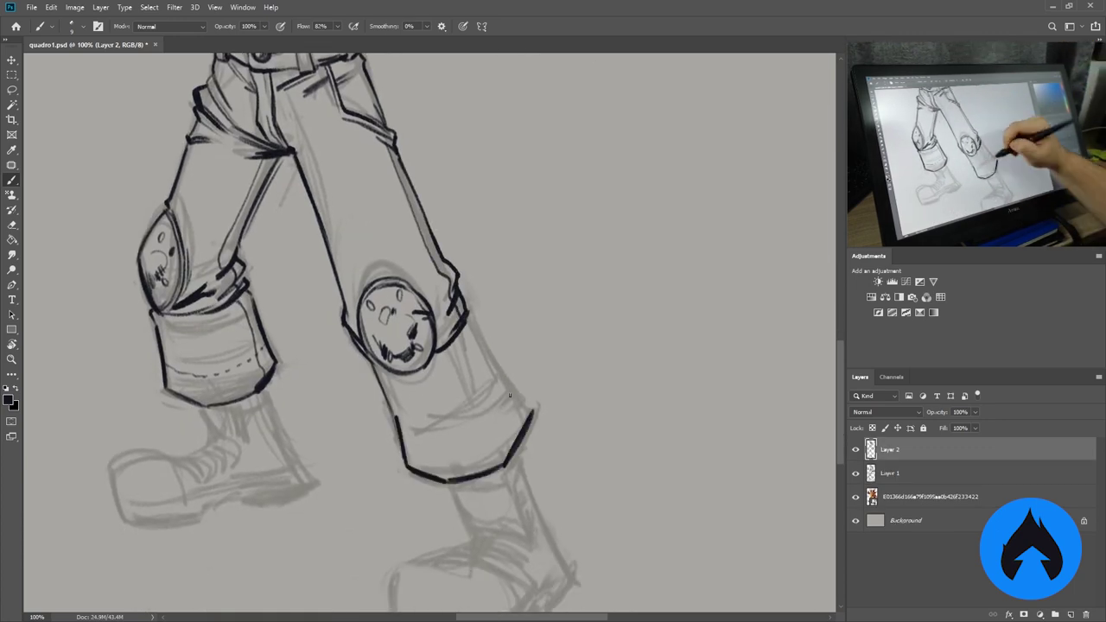
Ink the left leg's outer shin, a dashed seam along the hem and short strokes beneath the knee pad.
{"action": "left_click_drag", "start_coordinate": [467, 318], "coordinate": [531, 412]}
{"action": "left_click_drag", "start_coordinate": [408, 448], "coordinate": [457, 451]}
{"action": "left_click_drag", "start_coordinate": [436, 362], "coordinate": [390, 391]}
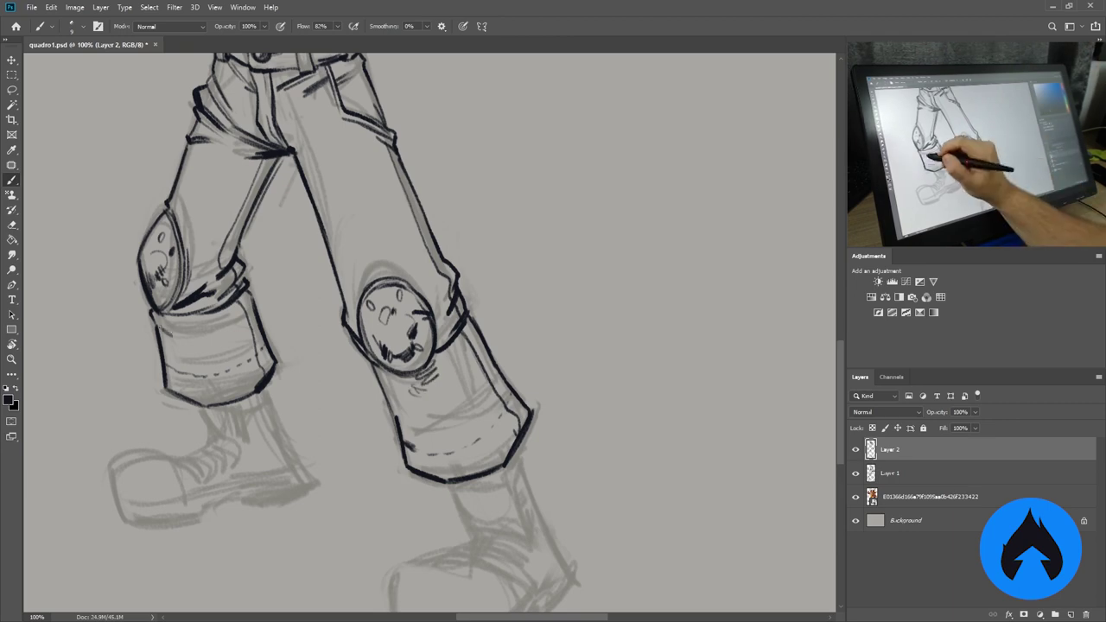
Fill dark fold shadows on both lower trouser legs beneath the knee pads.
{"action": "left_click_drag", "start_coordinate": [200, 325], "coordinate": [159, 344]}
{"action": "mouse_move", "coordinate": [246, 320]}
{"action": "left_mouse_down"}
{"action": "mouse_move", "coordinate": [174, 353]}
{"action": "mouse_move", "coordinate": [214, 366]}
{"action": "left_mouse_up"}
{"action": "left_click_drag", "start_coordinate": [439, 376], "coordinate": [377, 406]}
{"action": "left_click_drag", "start_coordinate": [465, 355], "coordinate": [437, 389]}
{"action": "left_click_drag", "start_coordinate": [419, 378], "coordinate": [386, 404]}
{"action": "left_click_drag", "start_coordinate": [456, 395], "coordinate": [424, 409]}
{"action": "left_click_drag", "start_coordinate": [496, 384], "coordinate": [427, 427]}
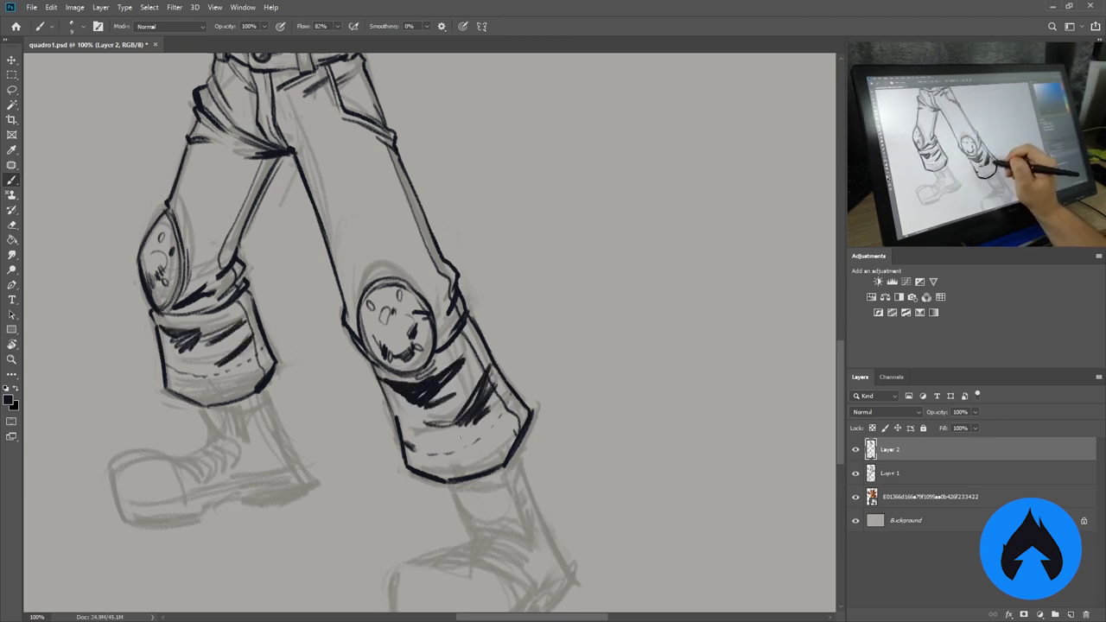
Touch up the line work on the upper body and save the document.
{"action": "left_click_drag", "start_coordinate": [398, 260], "coordinate": [398, 320]}
{"action": "left_click_drag", "start_coordinate": [342, 261], "coordinate": [317, 311]}
{"action": "left_click_drag", "start_coordinate": [432, 313], "coordinate": [362, 358]}
{"action": "left_click_drag", "start_coordinate": [363, 130], "coordinate": [450, 426]}
{"action": "left_click_drag", "start_coordinate": [449, 173], "coordinate": [421, 362]}
{"action": "left_click_drag", "start_coordinate": [473, 313], "coordinate": [466, 349]}
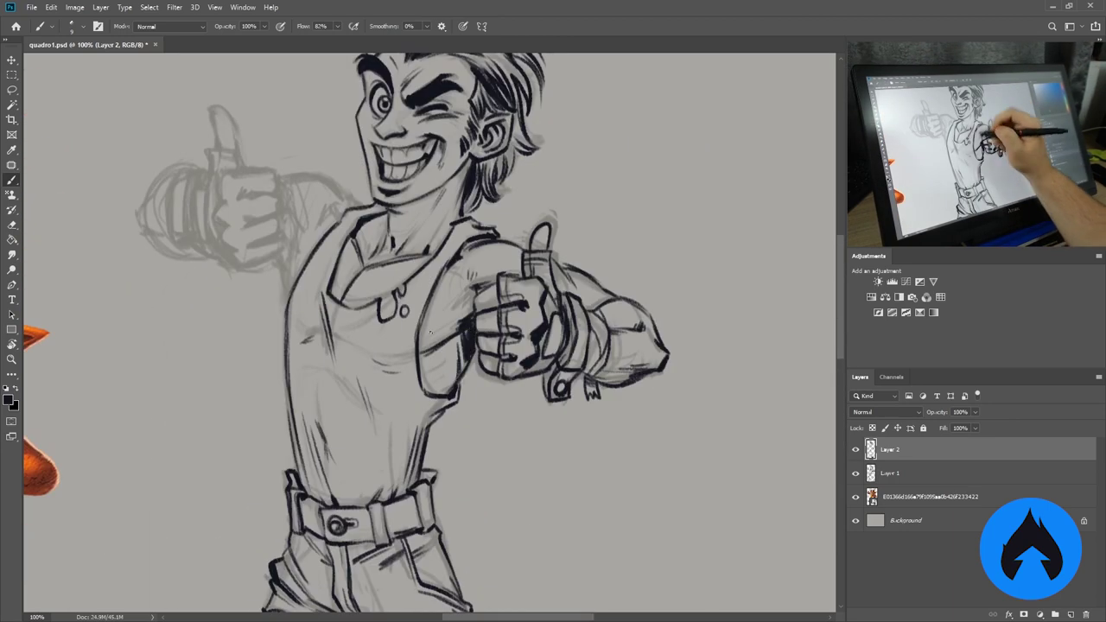
{"action": "left_click_drag", "start_coordinate": [427, 302], "coordinate": [420, 363]}
{"action": "left_click_drag", "start_coordinate": [420, 363], "coordinate": [415, 444]}
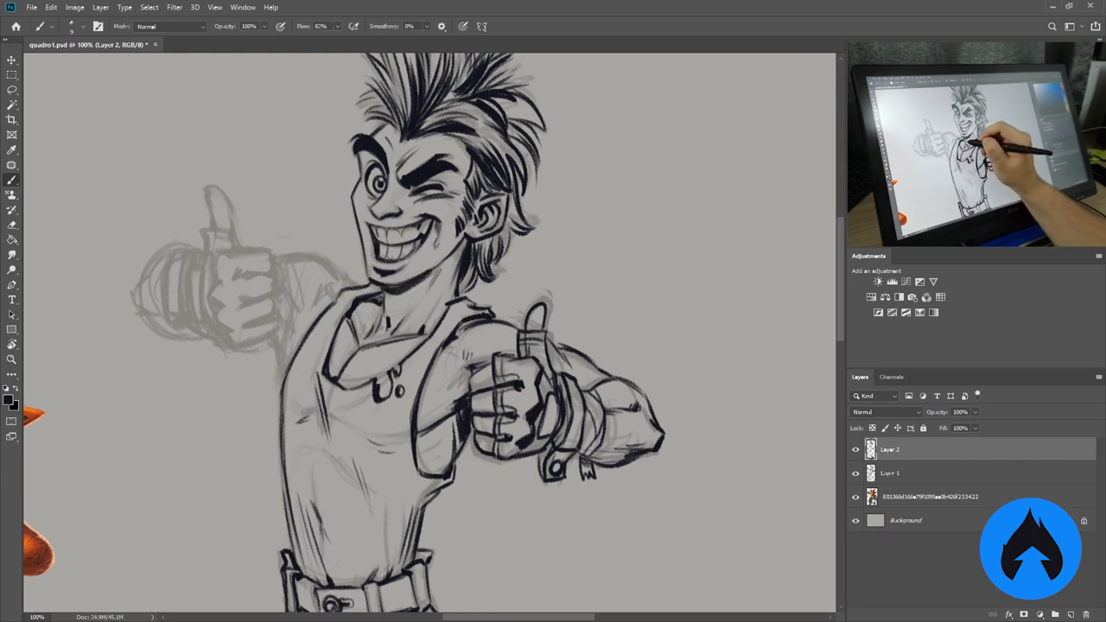
{"action": "left_click_drag", "start_coordinate": [415, 346], "coordinate": [422, 441]}
{"action": "mouse_move", "coordinate": [527, 293]}
{"action": "left_mouse_down"}
{"action": "mouse_move", "coordinate": [519, 208]}
{"action": "mouse_move", "coordinate": [454, 113]}
{"action": "left_mouse_up"}
{"action": "left_click_drag", "start_coordinate": [471, 195], "coordinate": [389, 220]}
{"action": "left_click_drag", "start_coordinate": [407, 155], "coordinate": [402, 216]}
{"action": "key", "text": "ctrl+s"}
{"action": "left_click_drag", "start_coordinate": [415, 389], "coordinate": [493, 268]}
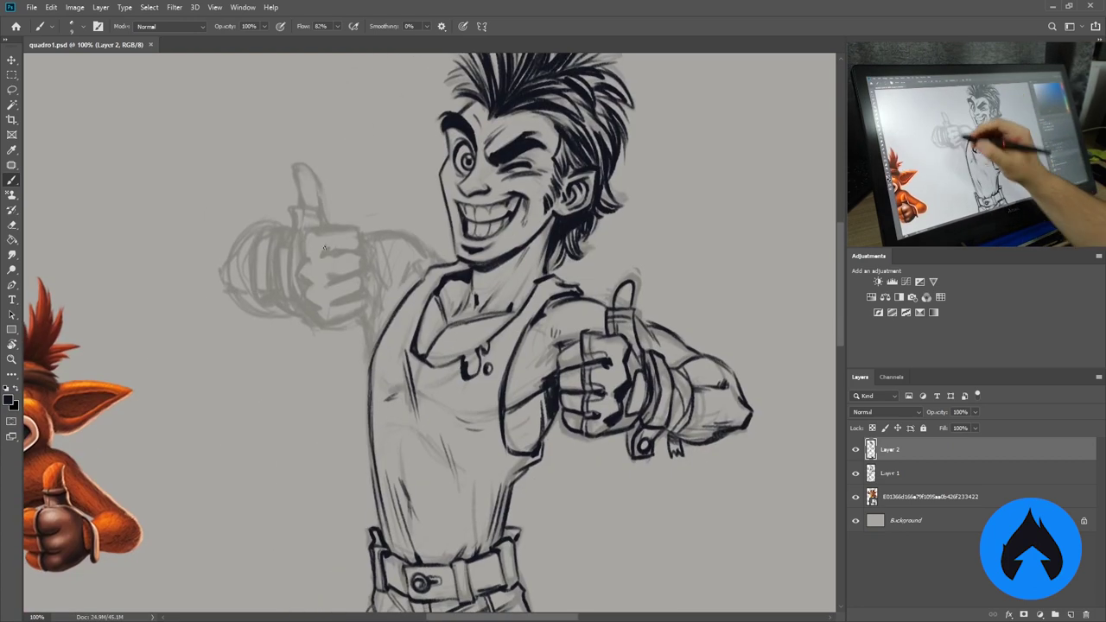
Ink the figure's right fist with its fingers, gloved knuckles, thumb opening and layered wrist cuff.
{"action": "left_click_drag", "start_coordinate": [310, 231], "coordinate": [304, 303]}
{"action": "left_click_drag", "start_coordinate": [286, 244], "coordinate": [296, 309]}
{"action": "left_click_drag", "start_coordinate": [281, 228], "coordinate": [270, 320]}
{"action": "mouse_move", "coordinate": [292, 240]}
{"action": "left_mouse_down"}
{"action": "mouse_move", "coordinate": [318, 211]}
{"action": "mouse_move", "coordinate": [357, 257]}
{"action": "left_mouse_up"}
{"action": "mouse_move", "coordinate": [350, 247]}
{"action": "left_mouse_down"}
{"action": "mouse_move", "coordinate": [362, 279]}
{"action": "mouse_move", "coordinate": [397, 275]}
{"action": "left_mouse_up"}
{"action": "key", "text": "ctrl+t"}
{"action": "key", "text": "Return"}
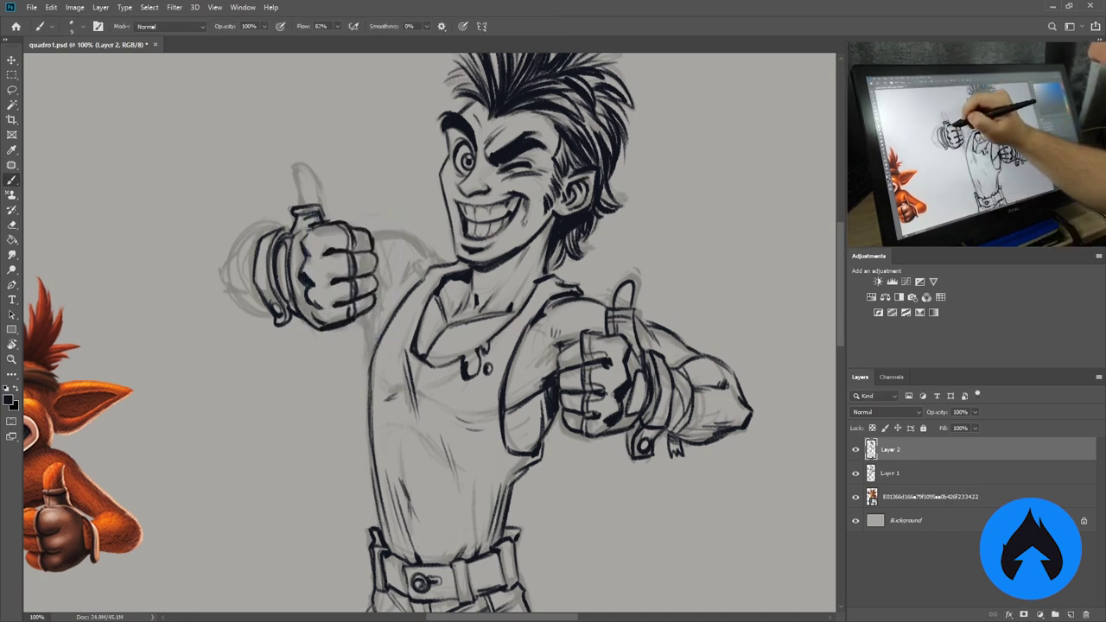
Ink the raised thumb of the right hand and the wrapped forearm and elbow behind it.
{"action": "left_click_drag", "start_coordinate": [329, 298], "coordinate": [356, 311]}
{"action": "mouse_move", "coordinate": [280, 225]}
{"action": "left_mouse_down"}
{"action": "mouse_move", "coordinate": [221, 268]}
{"action": "mouse_move", "coordinate": [268, 318]}
{"action": "left_mouse_up"}
{"action": "mouse_move", "coordinate": [296, 201]}
{"action": "left_mouse_down"}
{"action": "mouse_move", "coordinate": [320, 199]}
{"action": "mouse_move", "coordinate": [314, 182]}
{"action": "left_mouse_up"}
{"action": "key", "text": "ctrl+z"}
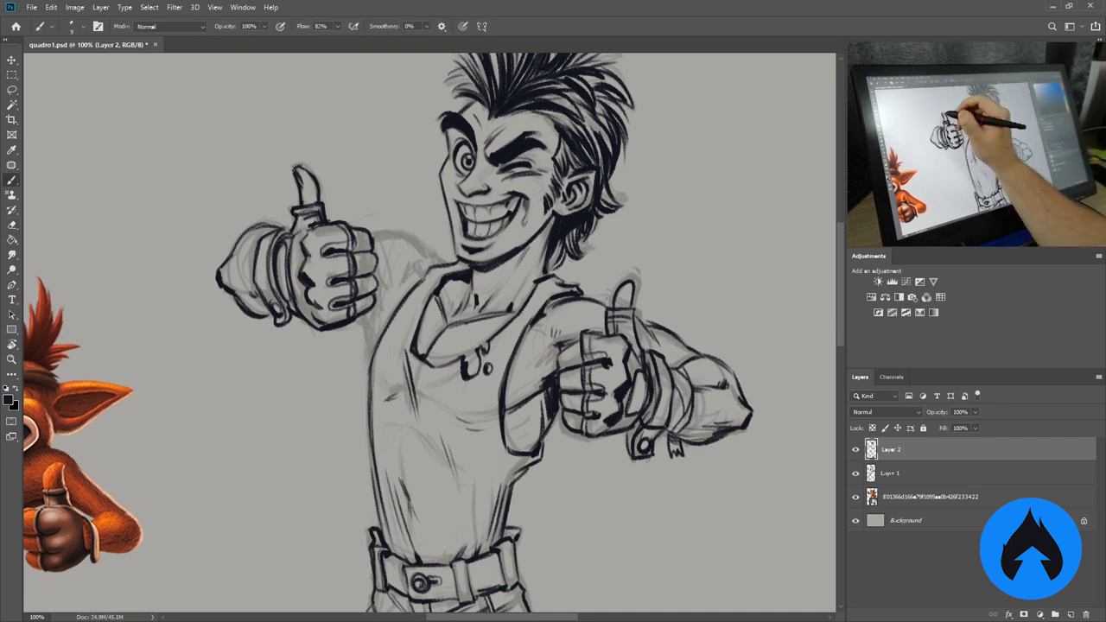
Ink the figure's right shoulder and armpit and add short fold strokes on the tank top below the neckline.
{"action": "left_click_drag", "start_coordinate": [382, 292], "coordinate": [377, 346]}
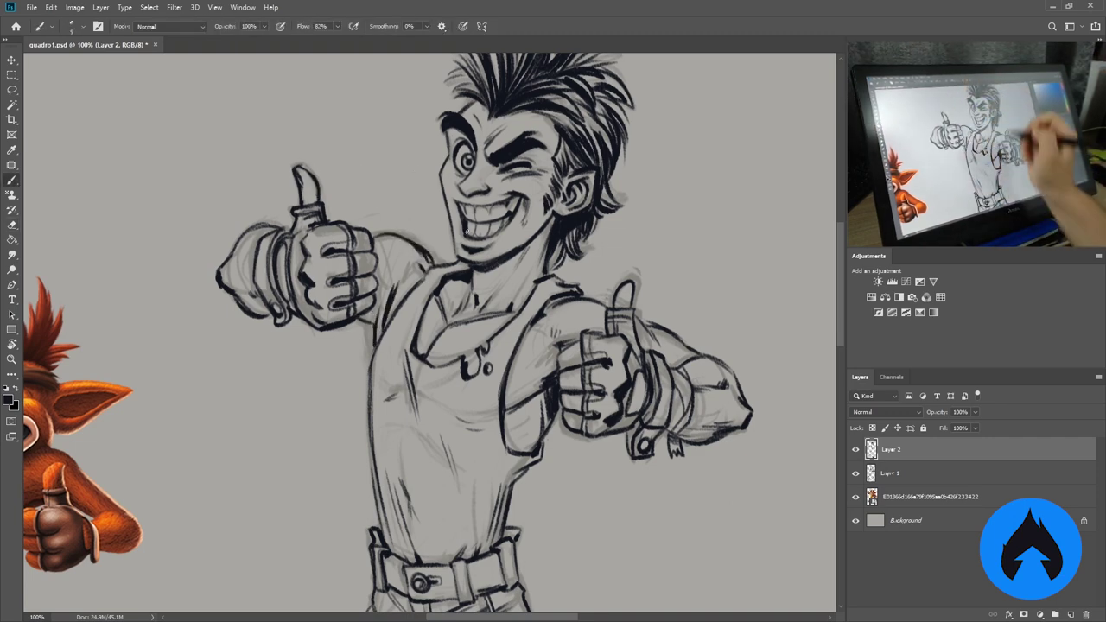
{"action": "mouse_move", "coordinate": [413, 285]}
{"action": "left_mouse_down"}
{"action": "mouse_move", "coordinate": [389, 324]}
{"action": "mouse_move", "coordinate": [401, 356]}
{"action": "left_mouse_up"}
{"action": "left_click_drag", "start_coordinate": [448, 368], "coordinate": [427, 385]}
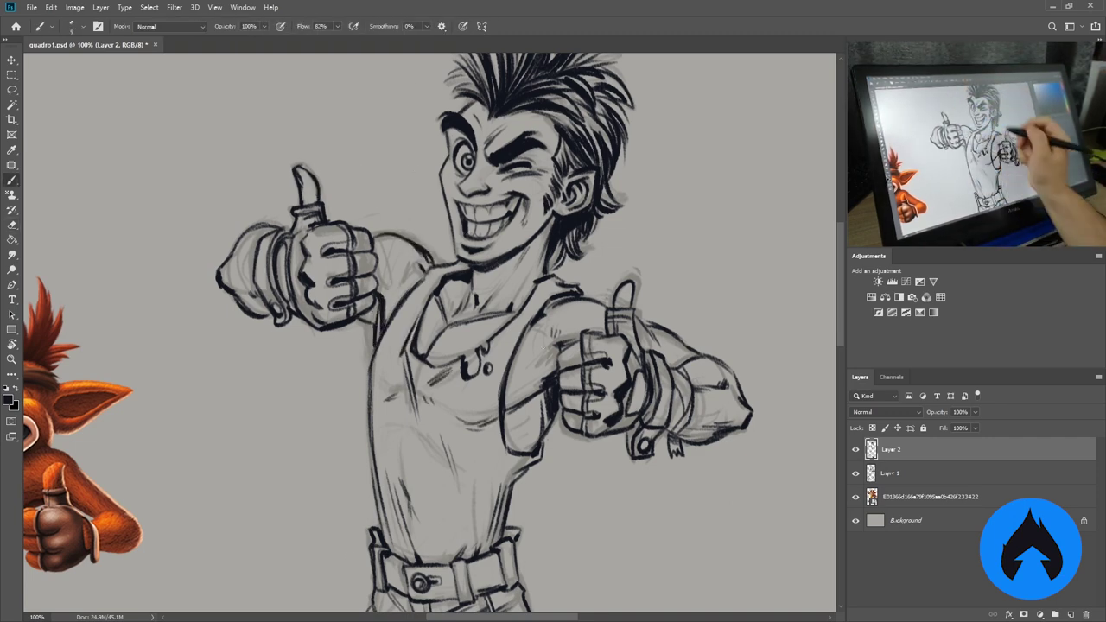
{"action": "left_click_drag", "start_coordinate": [467, 216], "coordinate": [412, 254]}
{"action": "key", "text": "e"}
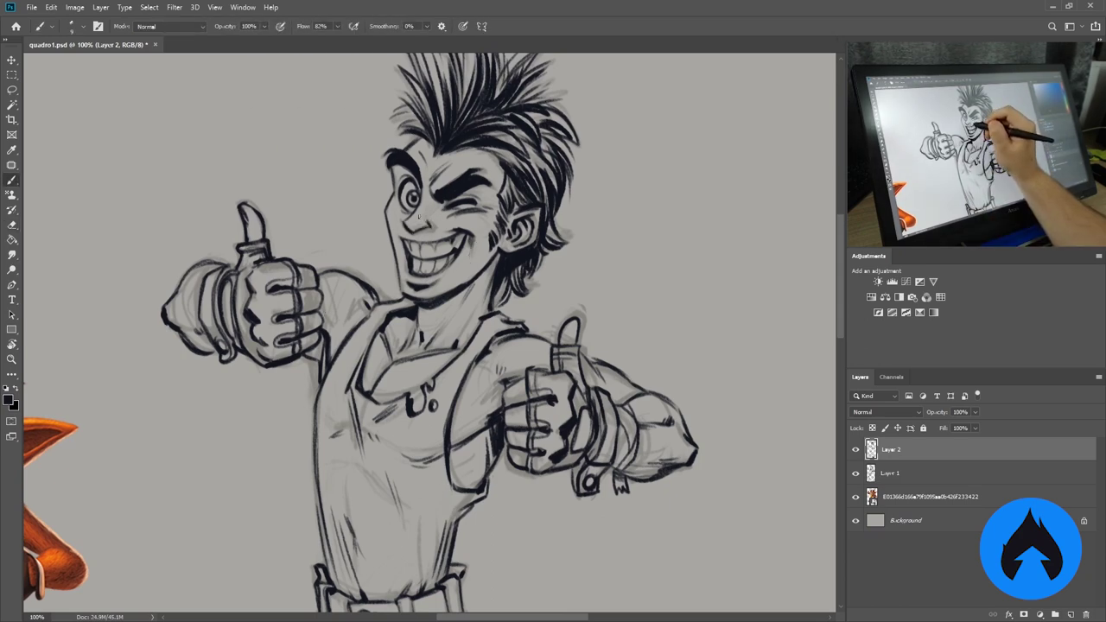
{"action": "key", "text": "b"}
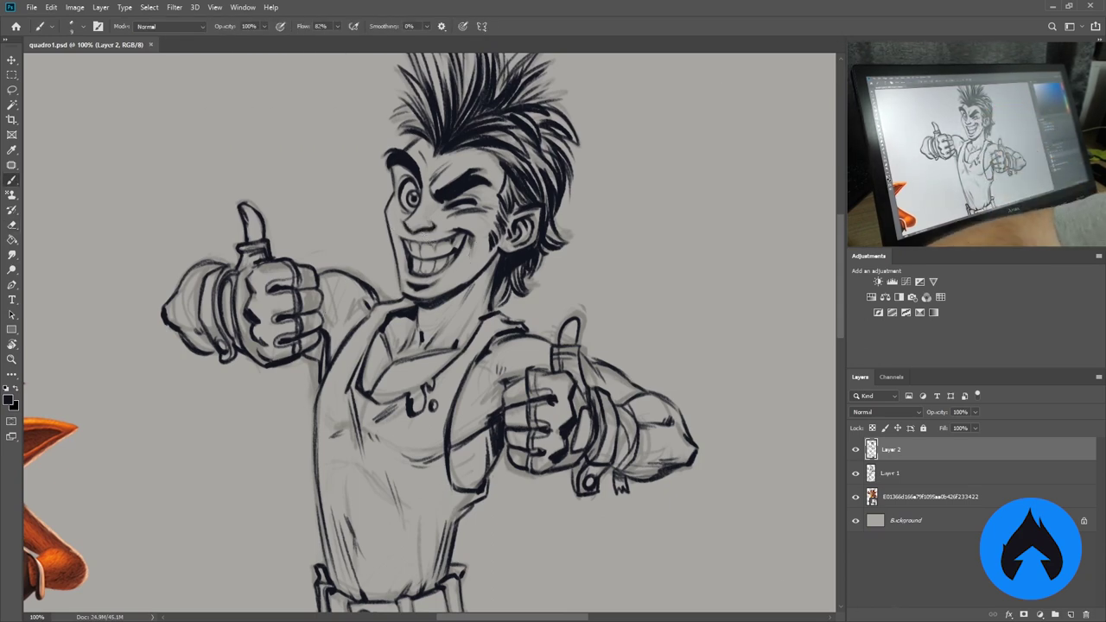
Add a dark fold above the left knee pad and wear marks on the belt, and save the document.
{"action": "key", "text": "z"}
{"action": "left_click_drag", "start_coordinate": [593, 458], "coordinate": [518, 458]}
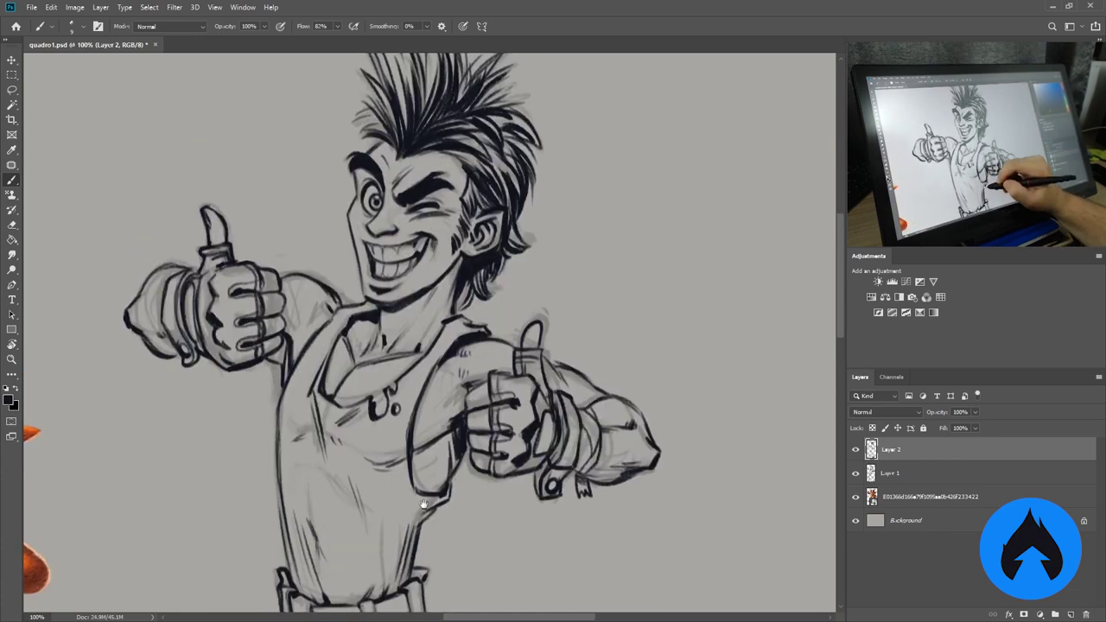
{"action": "scroll", "coordinate": [433, 346], "scroll_direction": "down", "scroll_amount": 10}
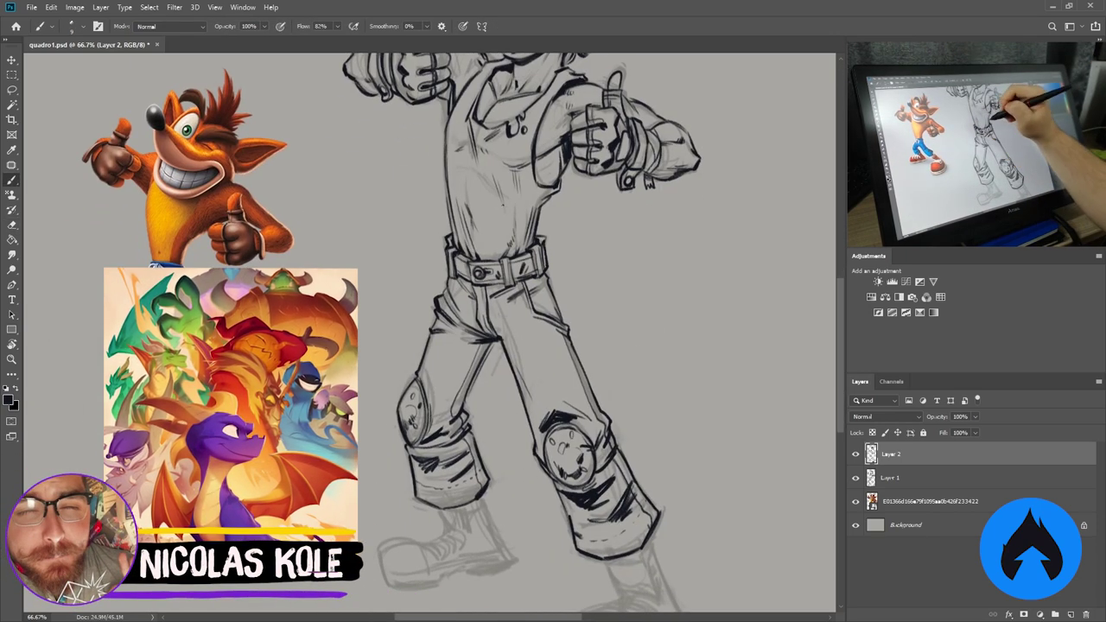
{"action": "left_click_drag", "start_coordinate": [570, 530], "coordinate": [558, 413]}
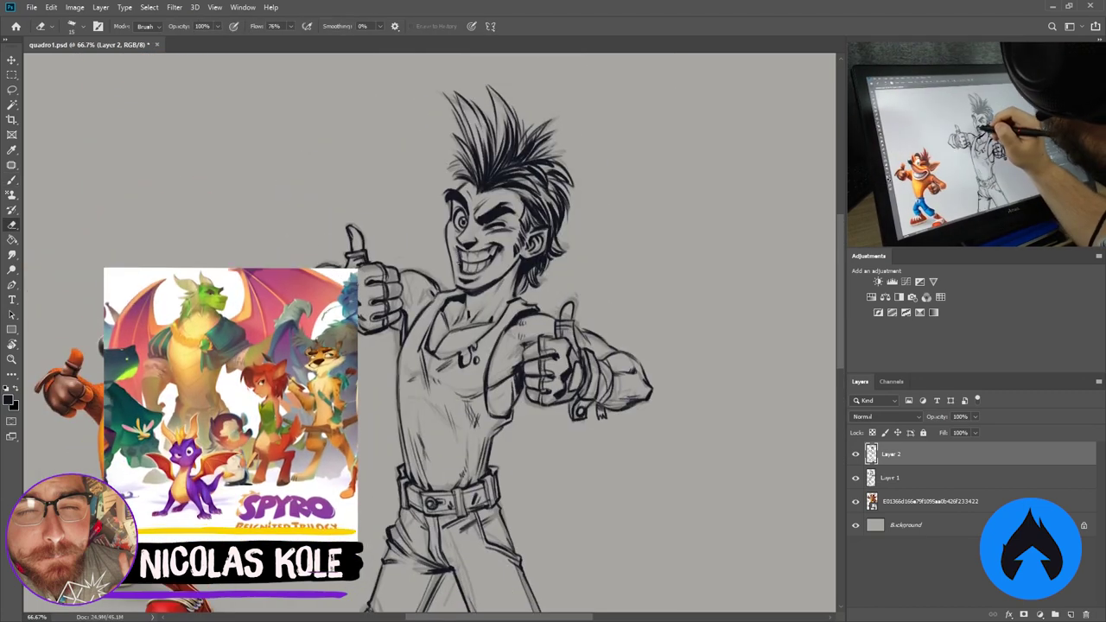
{"action": "key", "text": "ctrl+s"}
{"action": "key", "text": "b"}
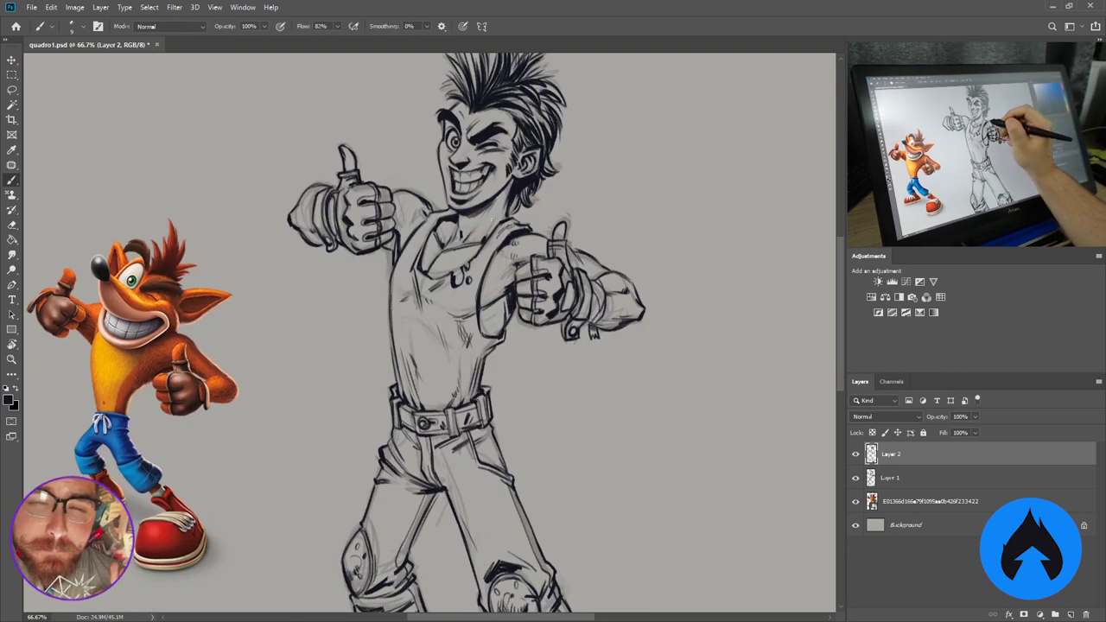
Ink the figure's right boot: the shaft, tongue, rounded toe and thick sole.
{"action": "scroll", "coordinate": [432, 346], "scroll_direction": "down", "scroll_amount": 3}
{"action": "key", "text": "z"}
{"action": "left_click", "coordinate": [434, 451]}
{"action": "left_click_drag", "start_coordinate": [435, 451], "coordinate": [487, 425]}
{"action": "key", "text": "b"}
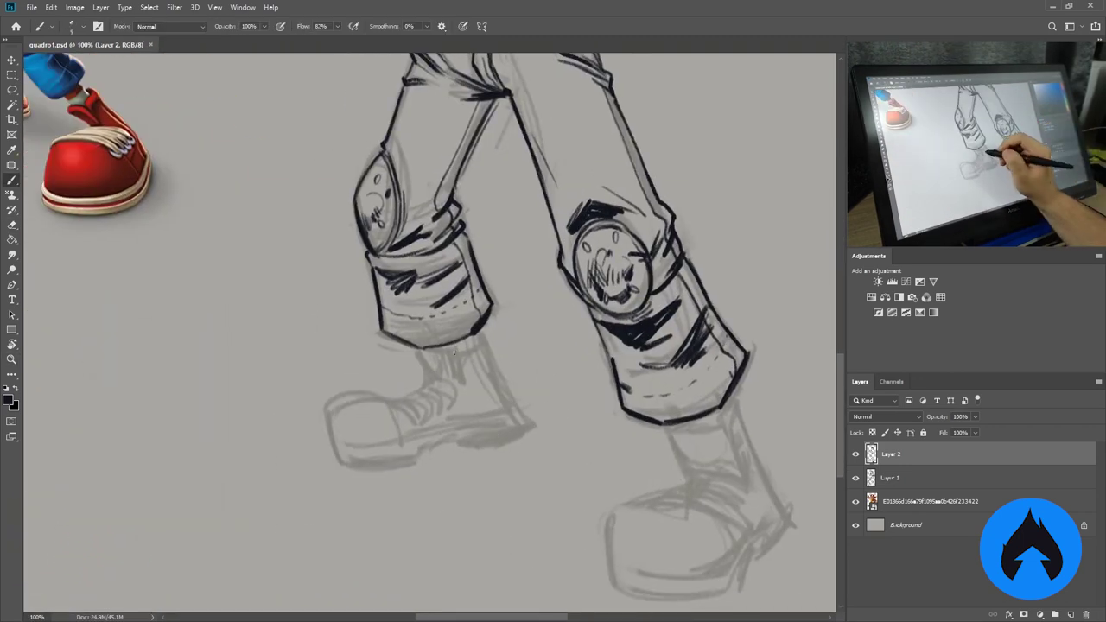
{"action": "mouse_move", "coordinate": [449, 346]}
{"action": "left_mouse_down"}
{"action": "mouse_move", "coordinate": [427, 421]}
{"action": "mouse_move", "coordinate": [471, 418]}
{"action": "mouse_move", "coordinate": [332, 462]}
{"action": "left_mouse_up"}
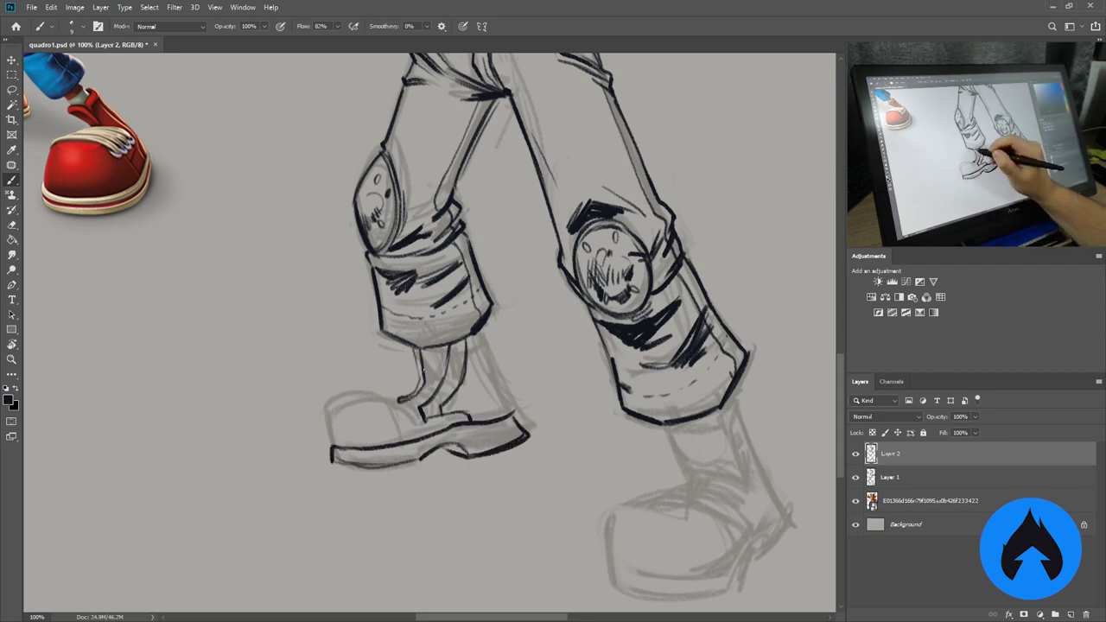
{"action": "left_click_drag", "start_coordinate": [400, 400], "coordinate": [331, 446]}
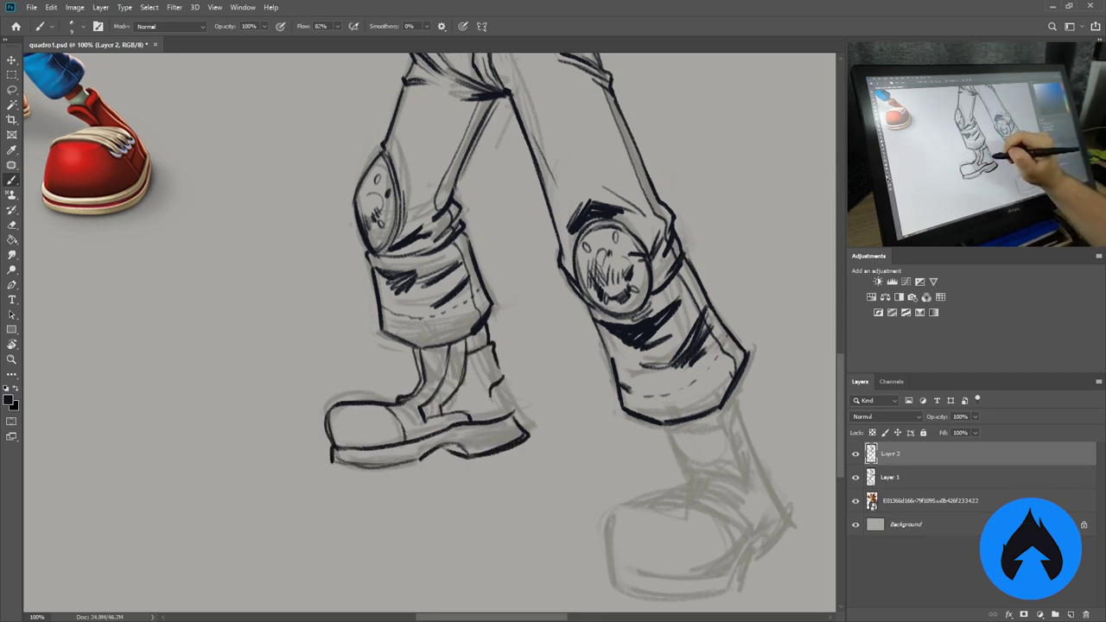
Ink the right boot's heel panel, laces and notched sole treads, and save the document.
{"action": "mouse_move", "coordinate": [481, 441]}
{"action": "left_mouse_down"}
{"action": "mouse_move", "coordinate": [489, 451]}
{"action": "mouse_move", "coordinate": [524, 437]}
{"action": "left_mouse_up"}
{"action": "key", "text": "e"}
{"action": "key", "text": "b"}
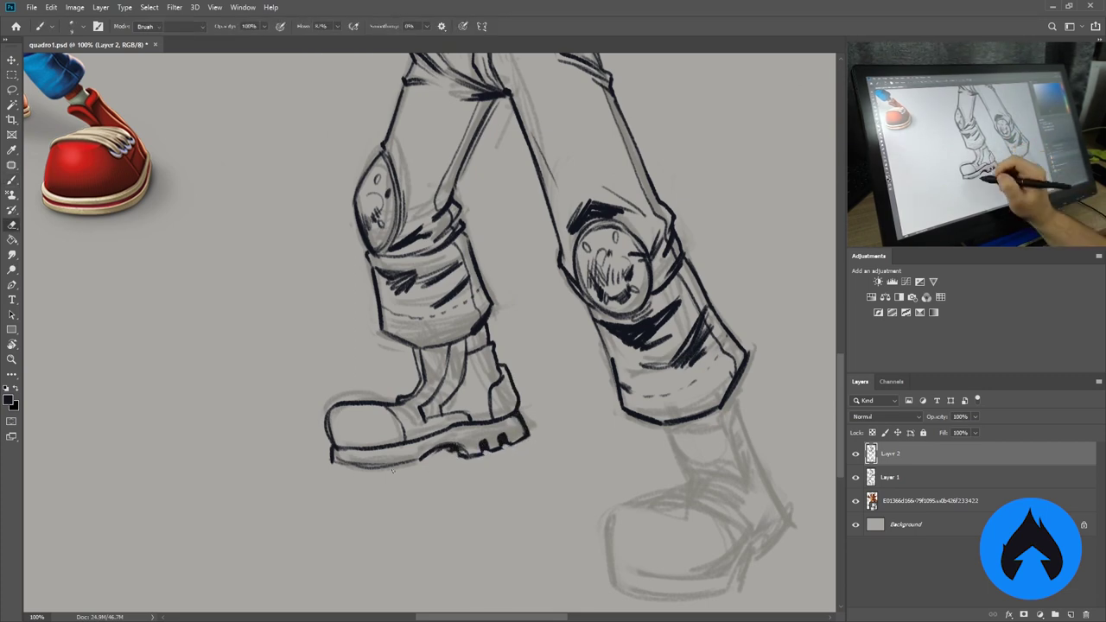
{"action": "left_click", "coordinate": [351, 463]}
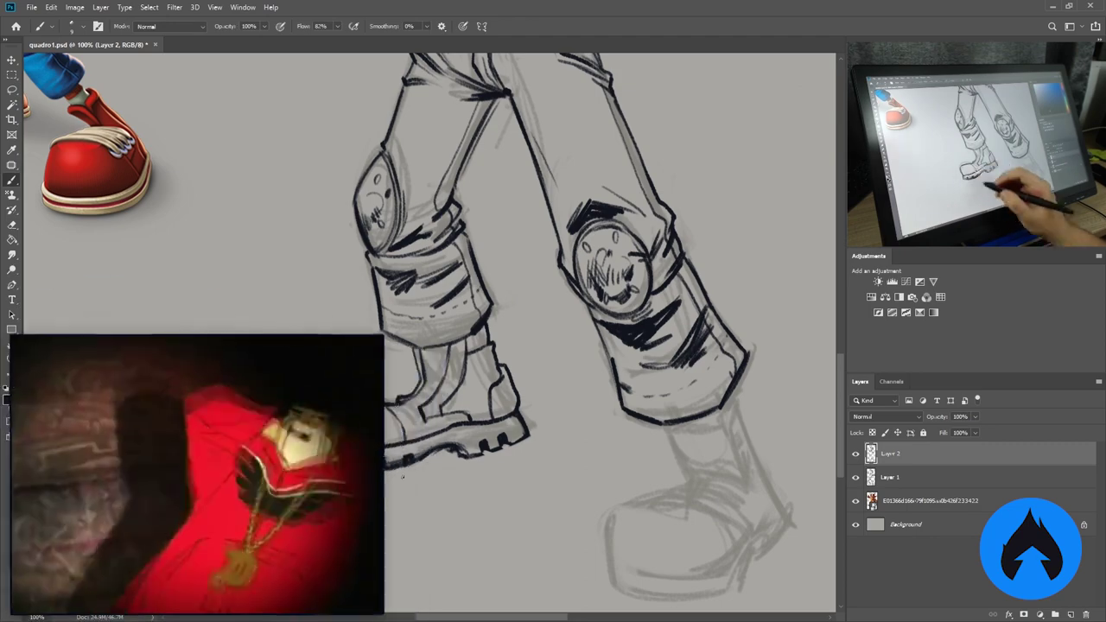
{"action": "mouse_move", "coordinate": [448, 355]}
{"action": "left_mouse_down"}
{"action": "mouse_move", "coordinate": [449, 386]}
{"action": "mouse_move", "coordinate": [424, 367]}
{"action": "mouse_move", "coordinate": [454, 378]}
{"action": "mouse_move", "coordinate": [420, 389]}
{"action": "mouse_move", "coordinate": [450, 400]}
{"action": "left_mouse_up"}
{"action": "key", "text": "ctrl+s"}
Ink the left boot's shaft, side panel, heel and rounded toe with its sole outline.
{"action": "left_click_drag", "start_coordinate": [729, 456], "coordinate": [638, 407]}
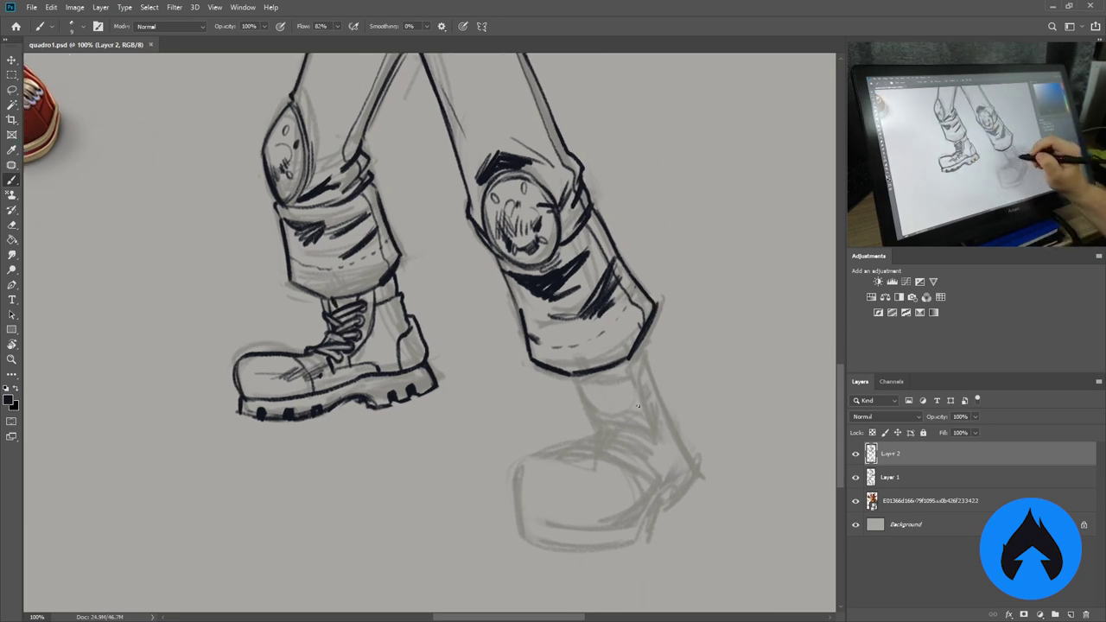
{"action": "mouse_move", "coordinate": [554, 458]}
{"action": "left_mouse_down"}
{"action": "mouse_move", "coordinate": [509, 519]}
{"action": "mouse_move", "coordinate": [519, 537]}
{"action": "left_mouse_up"}
{"action": "left_click_drag", "start_coordinate": [646, 342], "coordinate": [696, 510]}
{"action": "mouse_move", "coordinate": [670, 493]}
{"action": "left_mouse_down"}
{"action": "mouse_move", "coordinate": [561, 553]}
{"action": "mouse_move", "coordinate": [629, 537]}
{"action": "left_mouse_up"}
{"action": "key", "text": "e"}
{"action": "left_click_drag", "start_coordinate": [623, 399], "coordinate": [556, 378]}
{"action": "mouse_move", "coordinate": [574, 339]}
{"action": "left_mouse_down"}
{"action": "mouse_move", "coordinate": [535, 393]}
{"action": "mouse_move", "coordinate": [597, 443]}
{"action": "mouse_move", "coordinate": [586, 463]}
{"action": "mouse_move", "coordinate": [625, 442]}
{"action": "mouse_move", "coordinate": [611, 450]}
{"action": "mouse_move", "coordinate": [605, 403]}
{"action": "mouse_move", "coordinate": [591, 444]}
{"action": "mouse_move", "coordinate": [560, 457]}
{"action": "left_mouse_up"}
{"action": "left_click_drag", "start_coordinate": [593, 443], "coordinate": [557, 456]}
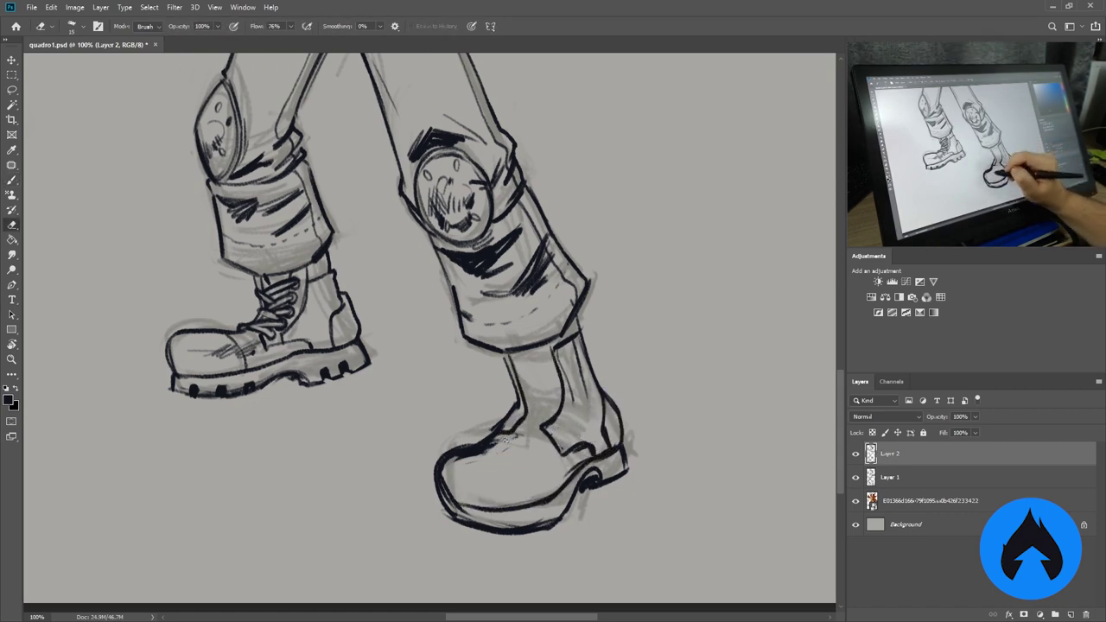
Clean up the left boot's toe and sole contours with the eraser and ink the heel treads.
{"action": "left_click_drag", "start_coordinate": [475, 458], "coordinate": [521, 441]}
{"action": "left_click_drag", "start_coordinate": [448, 505], "coordinate": [519, 530]}
{"action": "key", "text": "e"}
{"action": "left_click_drag", "start_coordinate": [450, 510], "coordinate": [466, 533]}
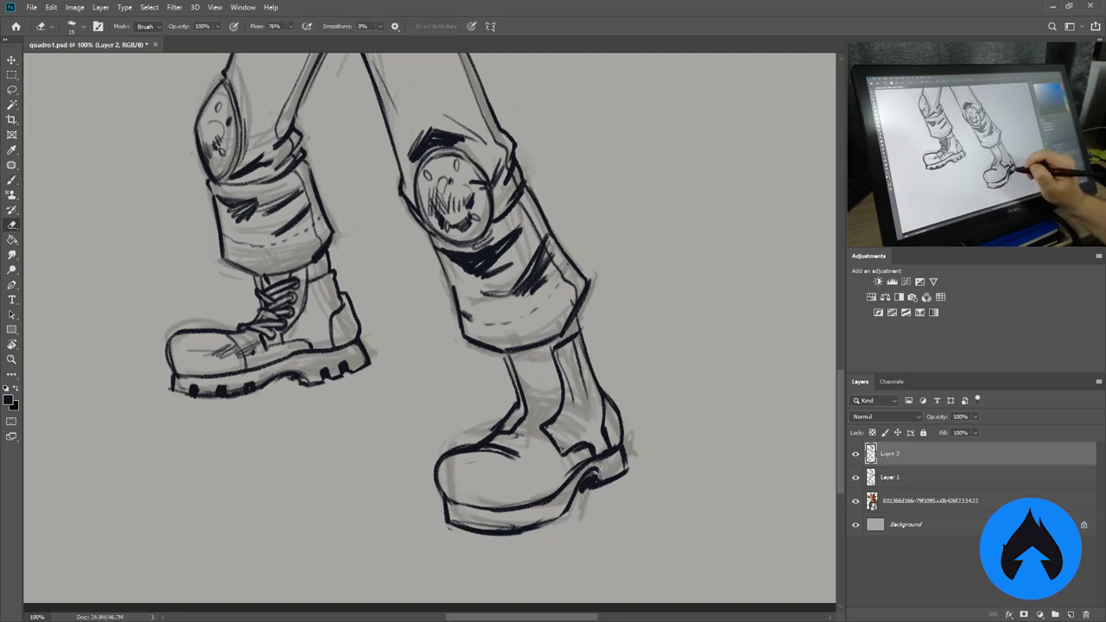
{"action": "key", "text": "b"}
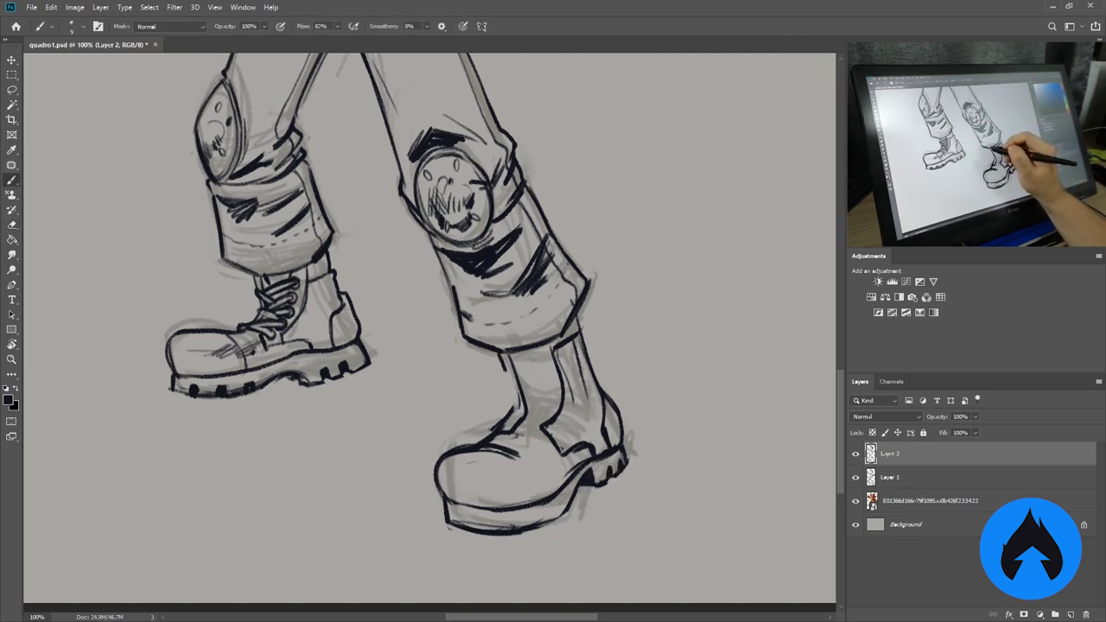
Ink the left boot's toe cap seam and scuff marks, and cut notched treads into the front sole.
{"action": "mouse_move", "coordinate": [529, 406]}
{"action": "left_mouse_down"}
{"action": "mouse_move", "coordinate": [493, 438]}
{"action": "mouse_move", "coordinate": [537, 460]}
{"action": "left_mouse_up"}
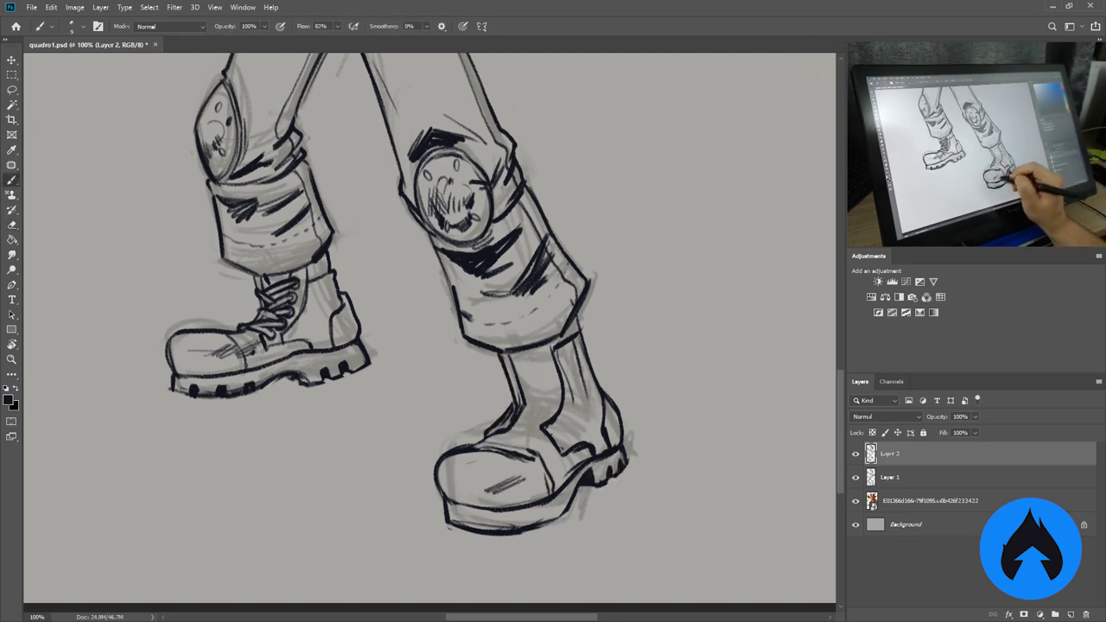
{"action": "key", "text": "e"}
{"action": "left_click_drag", "start_coordinate": [456, 515], "coordinate": [558, 517]}
{"action": "key", "text": "b"}
{"action": "key", "text": "e"}
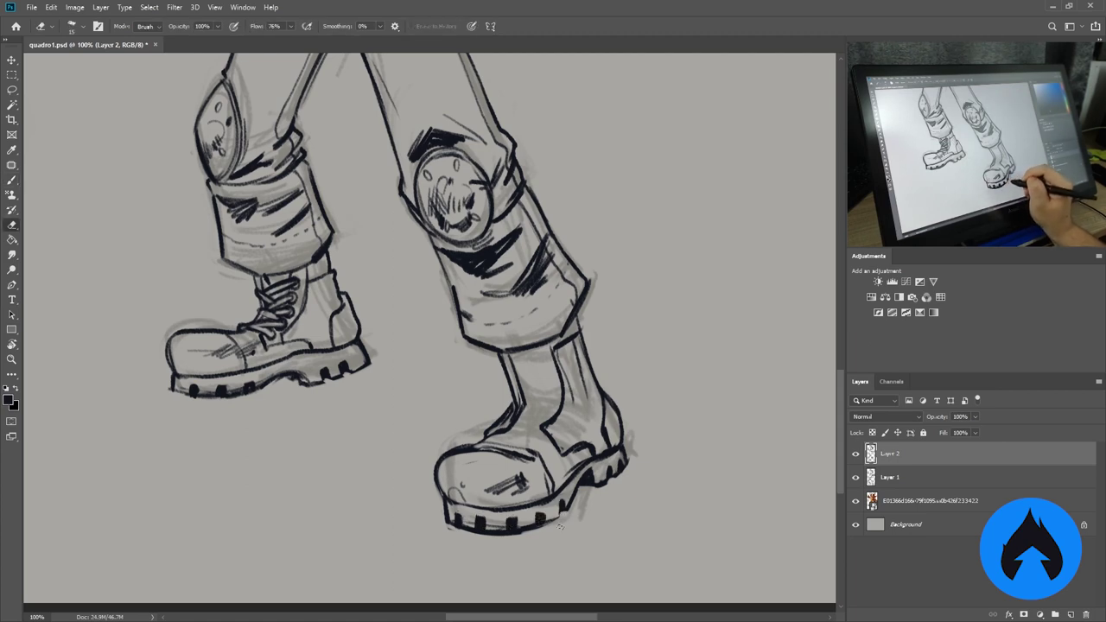
{"action": "left_click_drag", "start_coordinate": [461, 527], "coordinate": [450, 525]}
Ink the second seam along the left boot's side panel and the tab at the back of its collar.
{"action": "key", "text": "b"}
{"action": "left_click_drag", "start_coordinate": [579, 344], "coordinate": [572, 446]}
{"action": "key", "text": "e"}
{"action": "key", "text": "b"}
{"action": "left_click_drag", "start_coordinate": [579, 317], "coordinate": [590, 344]}
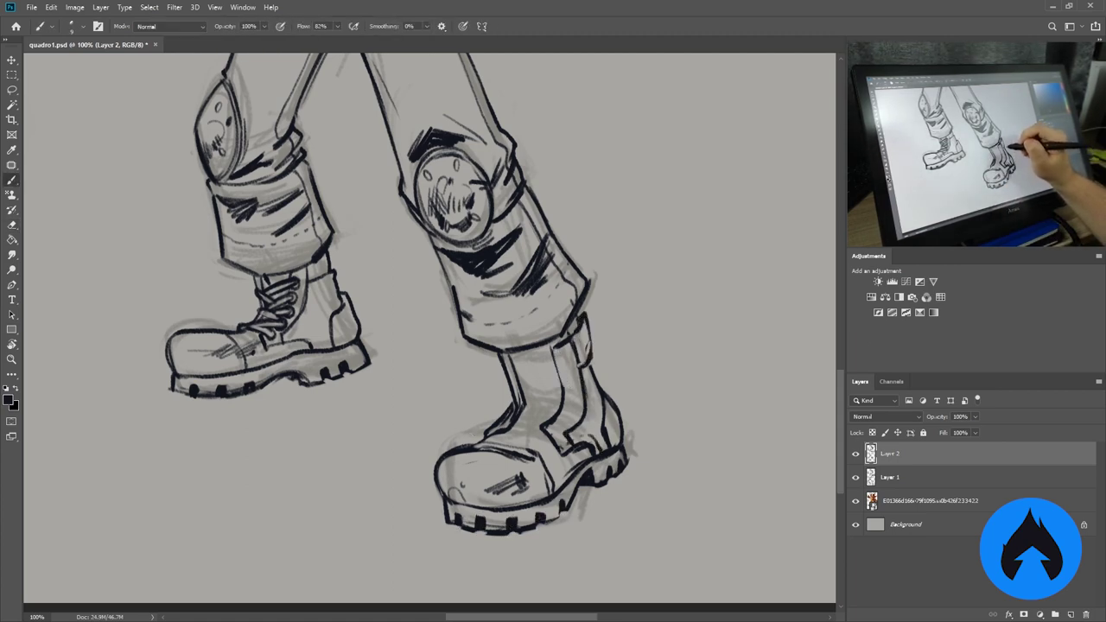
Ink the crisscross laces and eyelets up the front of the left boot.
{"action": "mouse_move", "coordinate": [499, 426]}
{"action": "left_mouse_down"}
{"action": "mouse_move", "coordinate": [549, 416]}
{"action": "mouse_move", "coordinate": [543, 372]}
{"action": "left_mouse_up"}
{"action": "left_click_drag", "start_coordinate": [498, 357], "coordinate": [564, 366]}
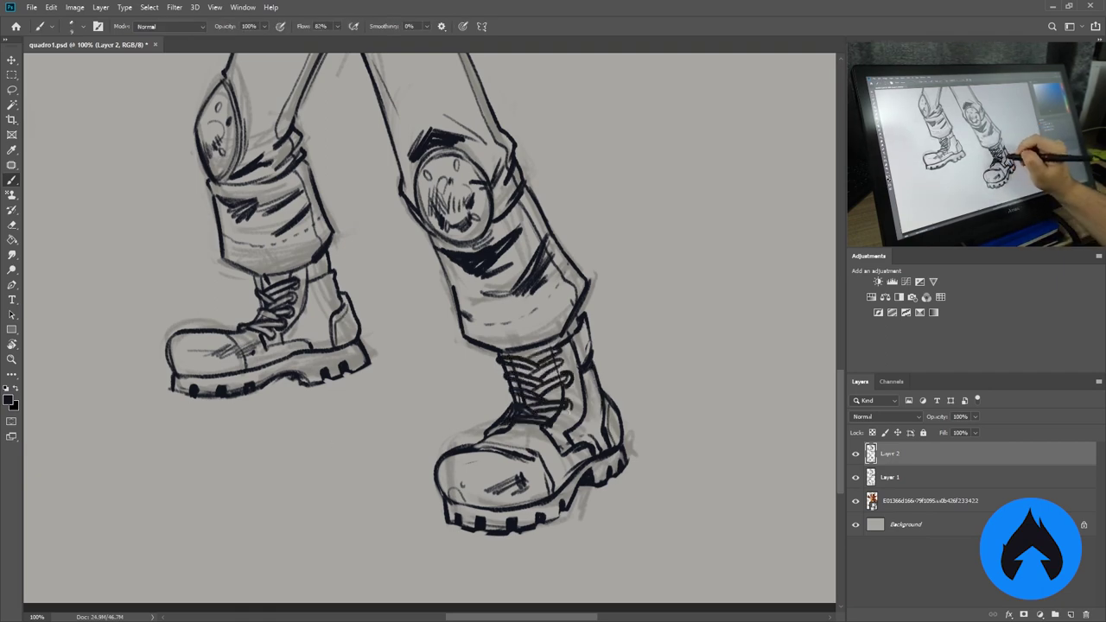
{"action": "left_click_drag", "start_coordinate": [553, 432], "coordinate": [571, 401]}
{"action": "key", "text": "e"}
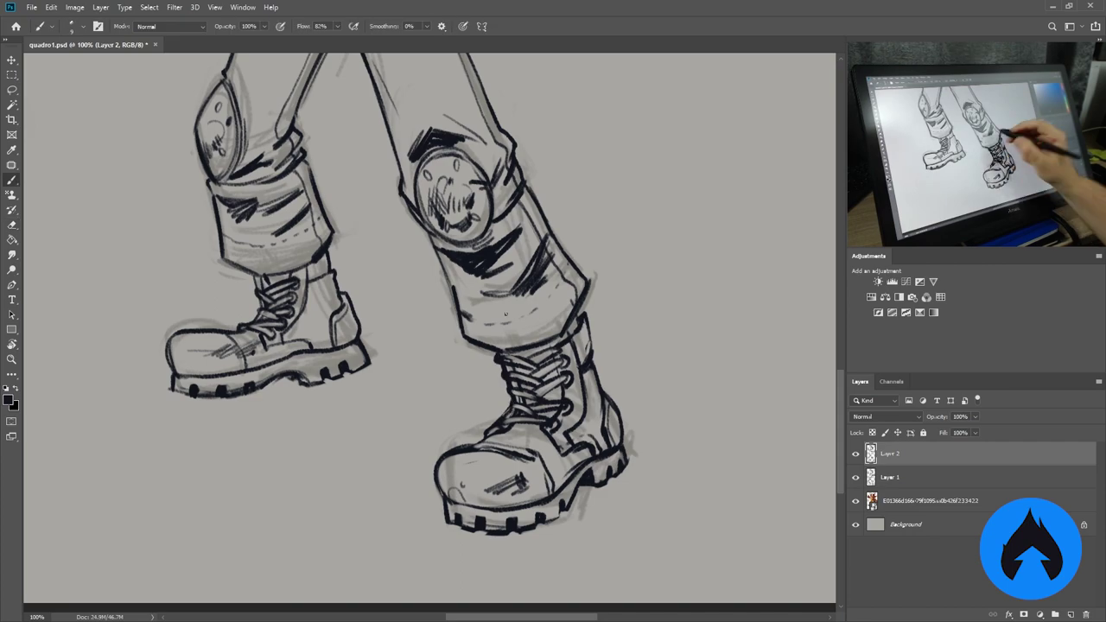
{"action": "key", "text": "b"}
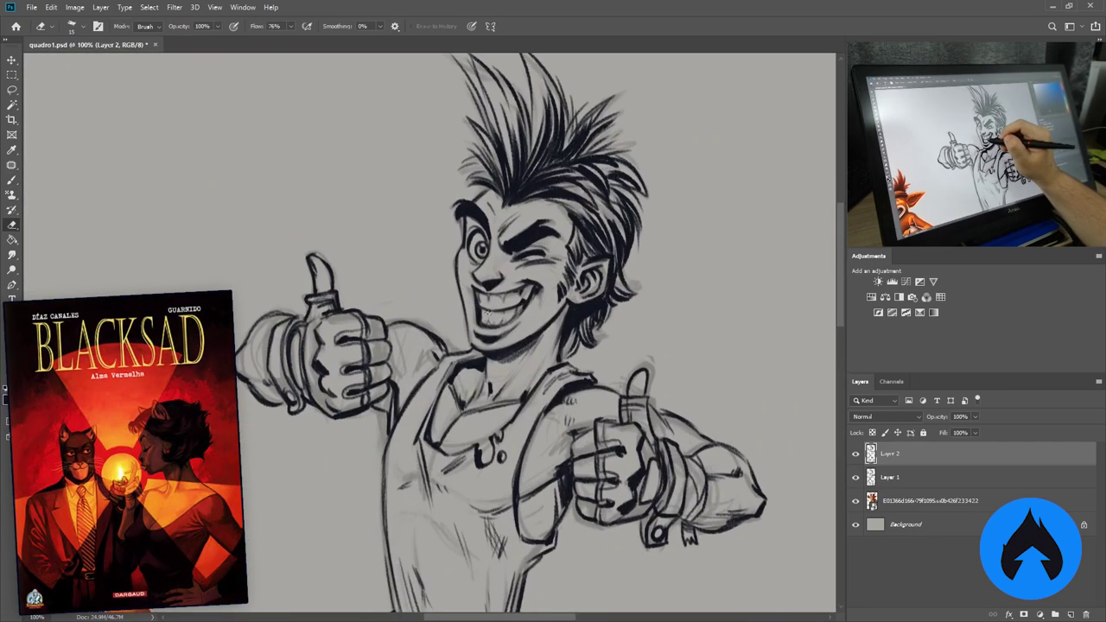
Hide the rough sketch and fill the figure's whole silhouette with flat tan on a new layer beneath the line art.
{"action": "key", "text": "b"}
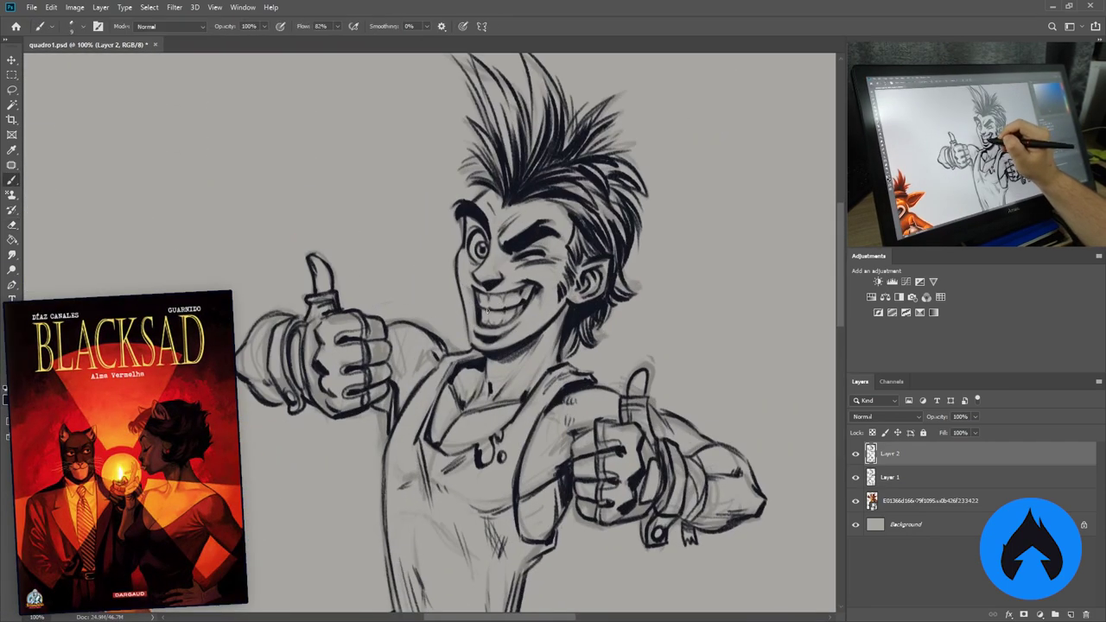
{"action": "key", "text": "z"}
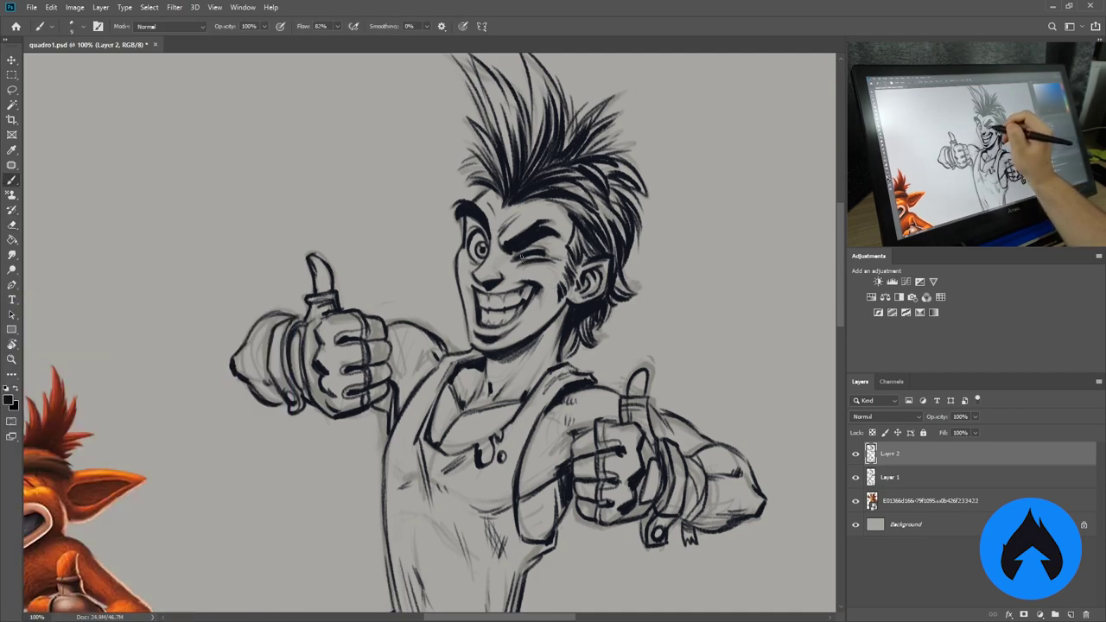
{"action": "scroll", "coordinate": [138, 309], "scroll_direction": "down", "scroll_amount": 3}
{"action": "key", "text": "ctrl+shift+h"}
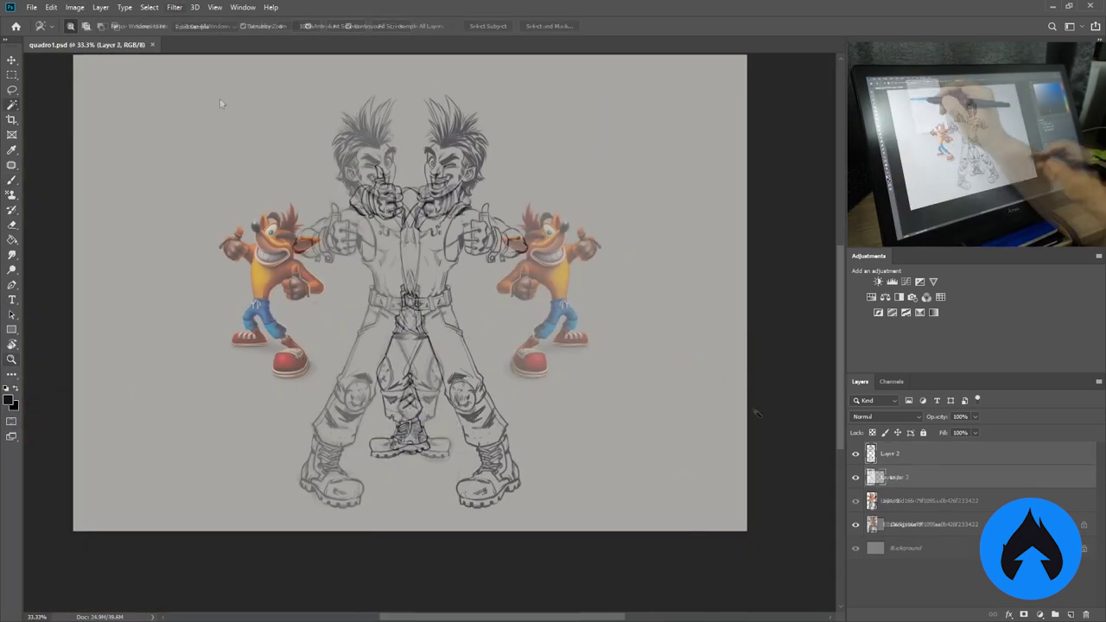
{"action": "key", "text": "g"}
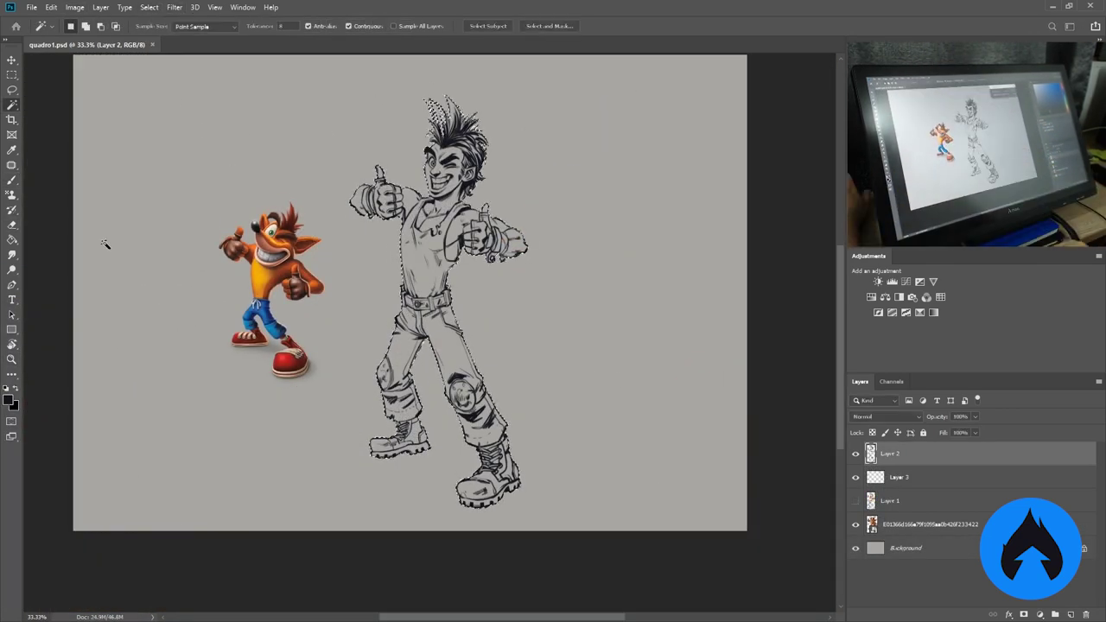
{"action": "key", "text": "alt+bracketleft"}
{"action": "left_click", "coordinate": [395, 462]}
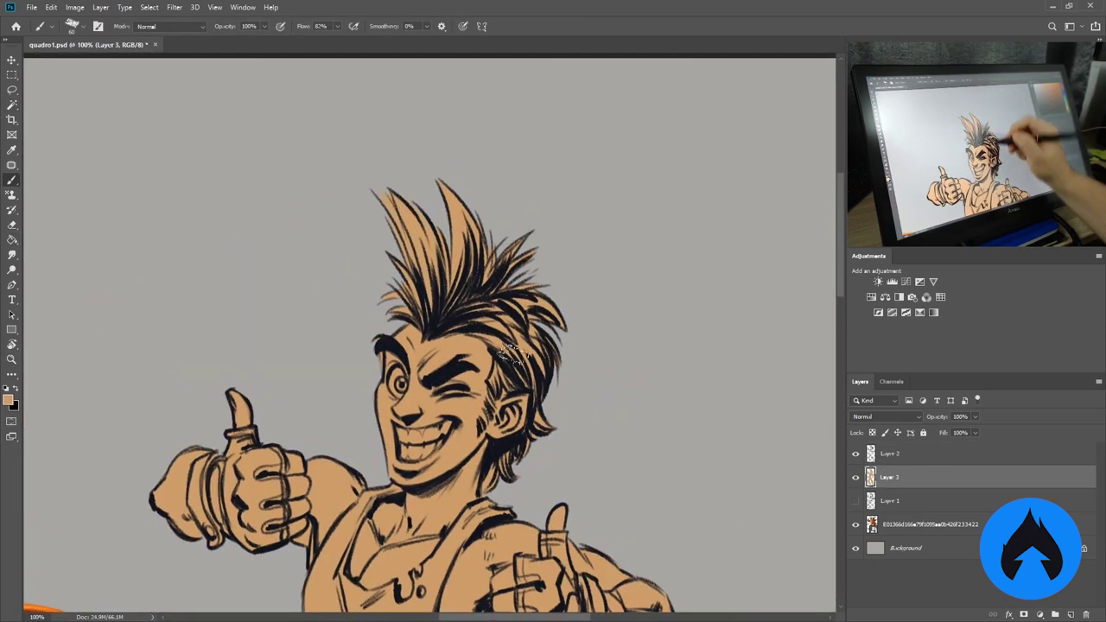
{"action": "left_click_drag", "start_coordinate": [511, 356], "coordinate": [468, 364]}
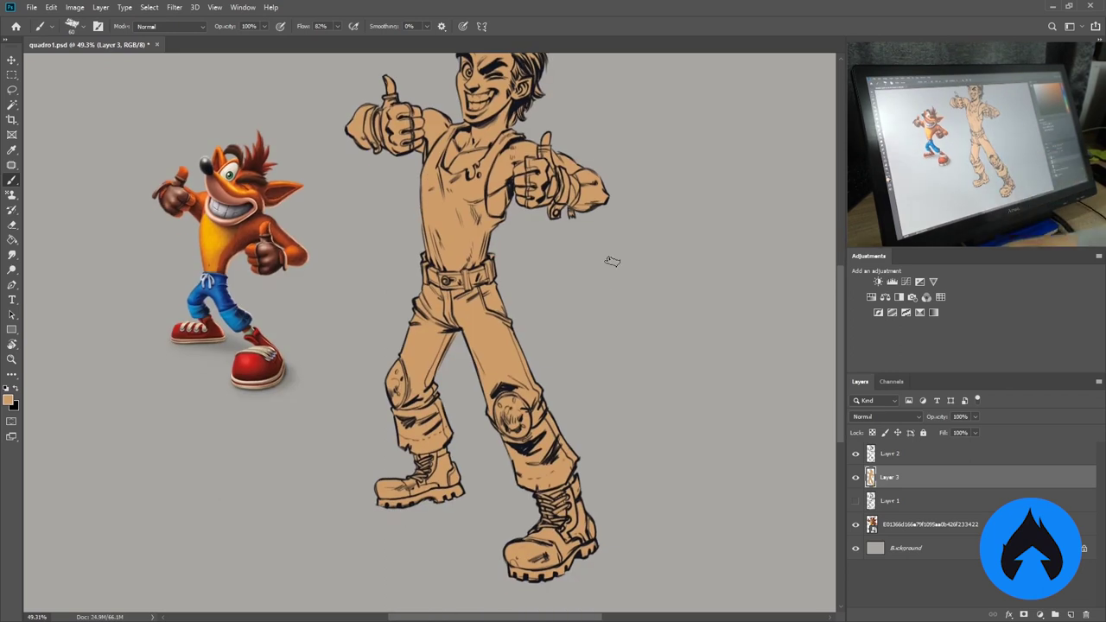
Paint the trousers and belt a flat blue-grey on a new layer clipped to the tan silhouette.
{"action": "key", "text": "ctrl+shift+alt+n"}
{"action": "left_click_drag", "start_coordinate": [603, 371], "coordinate": [583, 398]}
{"action": "mouse_move", "coordinate": [406, 355]}
{"action": "left_mouse_down"}
{"action": "mouse_move", "coordinate": [432, 424]}
{"action": "mouse_move", "coordinate": [424, 467]}
{"action": "left_mouse_up"}
{"action": "left_click_drag", "start_coordinate": [492, 363], "coordinate": [545, 510]}
{"action": "mouse_move", "coordinate": [471, 329]}
{"action": "left_mouse_down"}
{"action": "mouse_move", "coordinate": [424, 285]}
{"action": "mouse_move", "coordinate": [471, 304]}
{"action": "left_mouse_up"}
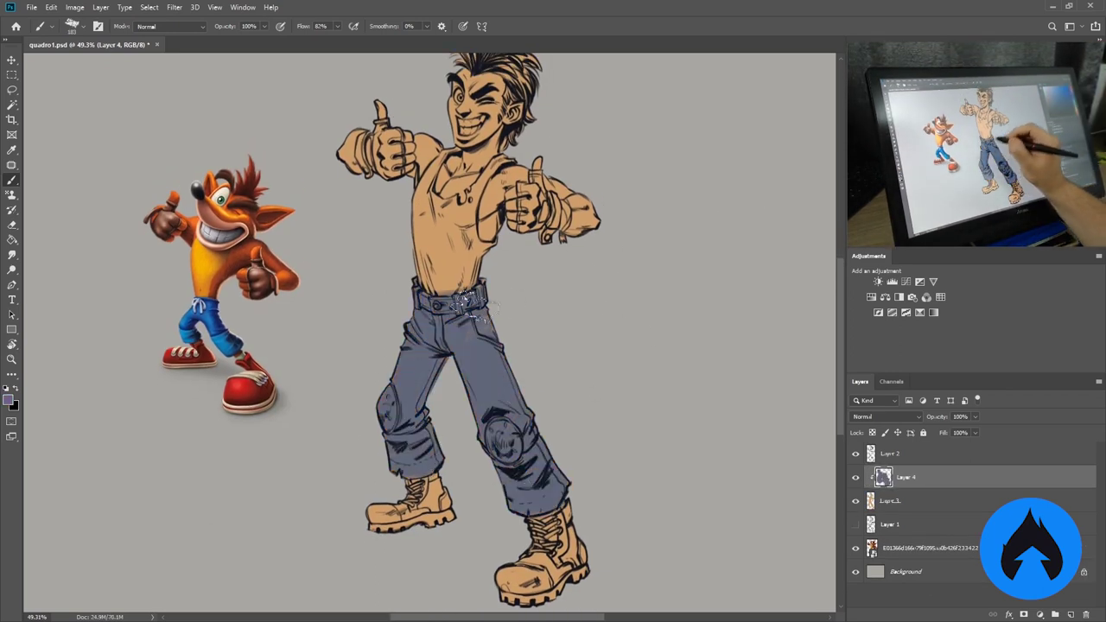
Paint both boots a flat dark red on another new clipped layer.
{"action": "key", "text": "ctrl+shift+alt+n"}
{"action": "key", "text": "ctrl+bracketleft"}
{"action": "mouse_move", "coordinate": [376, 514]}
{"action": "left_mouse_down"}
{"action": "mouse_move", "coordinate": [441, 488]}
{"action": "mouse_move", "coordinate": [432, 523]}
{"action": "left_mouse_up"}
{"action": "left_click_drag", "start_coordinate": [510, 592], "coordinate": [575, 553]}
{"action": "left_click_drag", "start_coordinate": [540, 519], "coordinate": [567, 549]}
{"action": "key", "text": "ctrl+bracketright"}
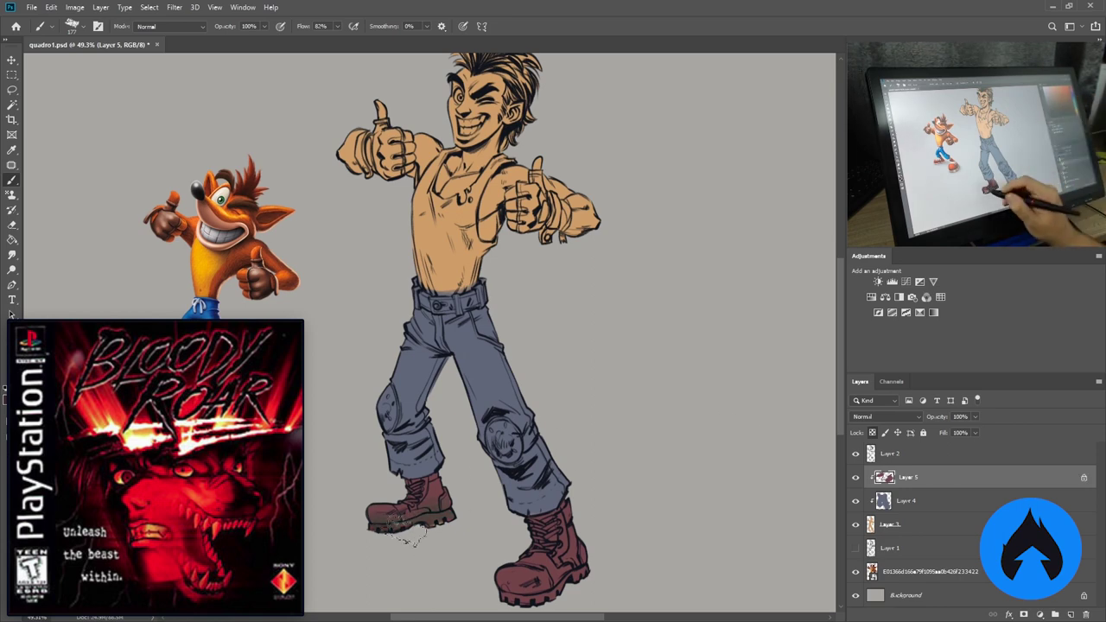
With the boot layer's transparency locked, darken the toes and paint the soles and laces pale beige.
{"action": "left_click_drag", "start_coordinate": [413, 536], "coordinate": [417, 466]}
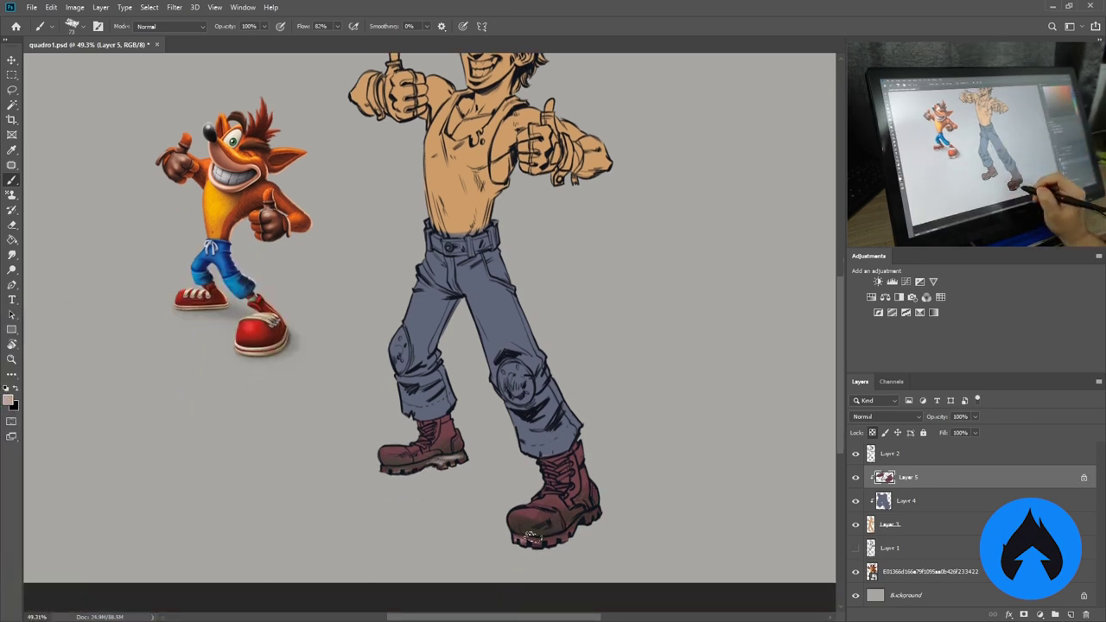
{"action": "left_click_drag", "start_coordinate": [532, 536], "coordinate": [513, 559]}
{"action": "scroll", "coordinate": [413, 456], "scroll_direction": "up", "scroll_amount": 1}
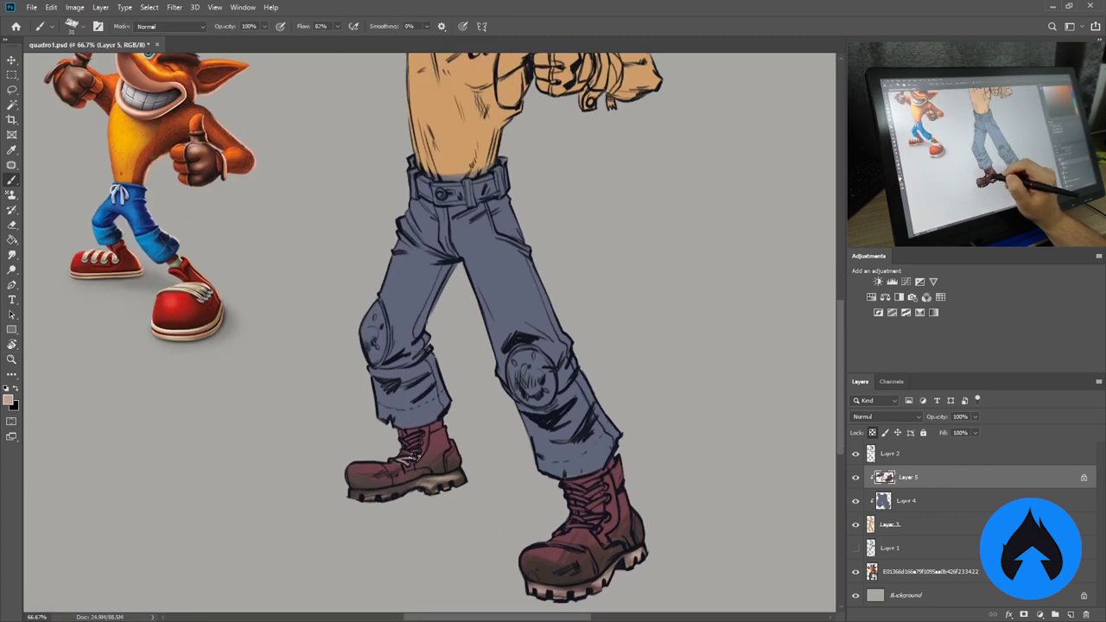
{"action": "key", "text": "e"}
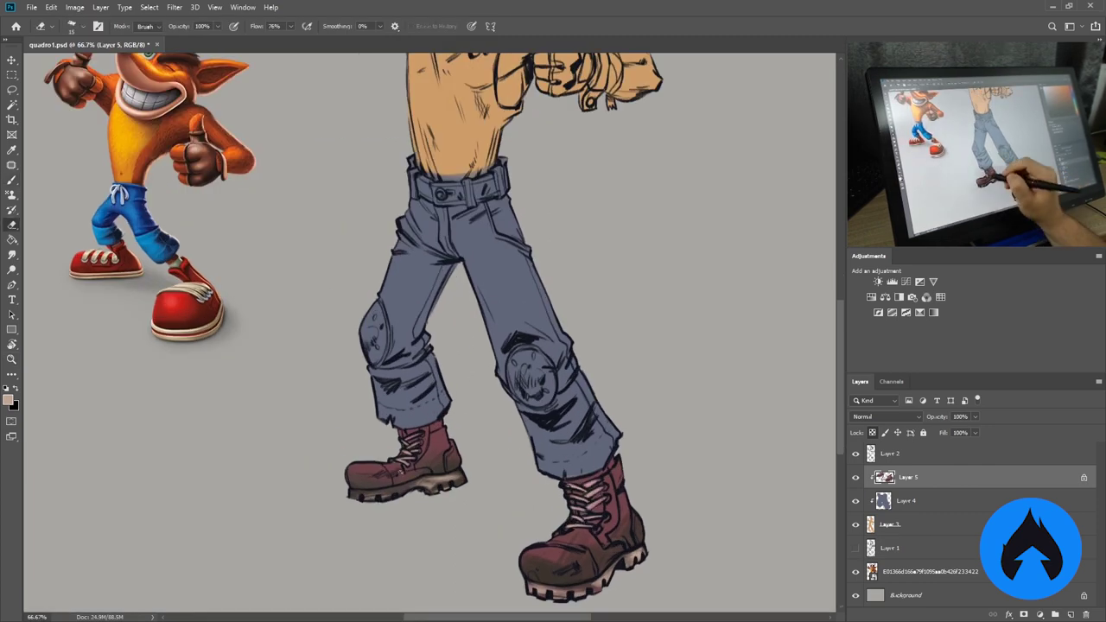
{"action": "key", "text": "b"}
Lower the brush flow to 31% and shade the trousers, painting the knee patches grey-green on the trouser layer.
{"action": "key", "text": "alt+bracketleft"}
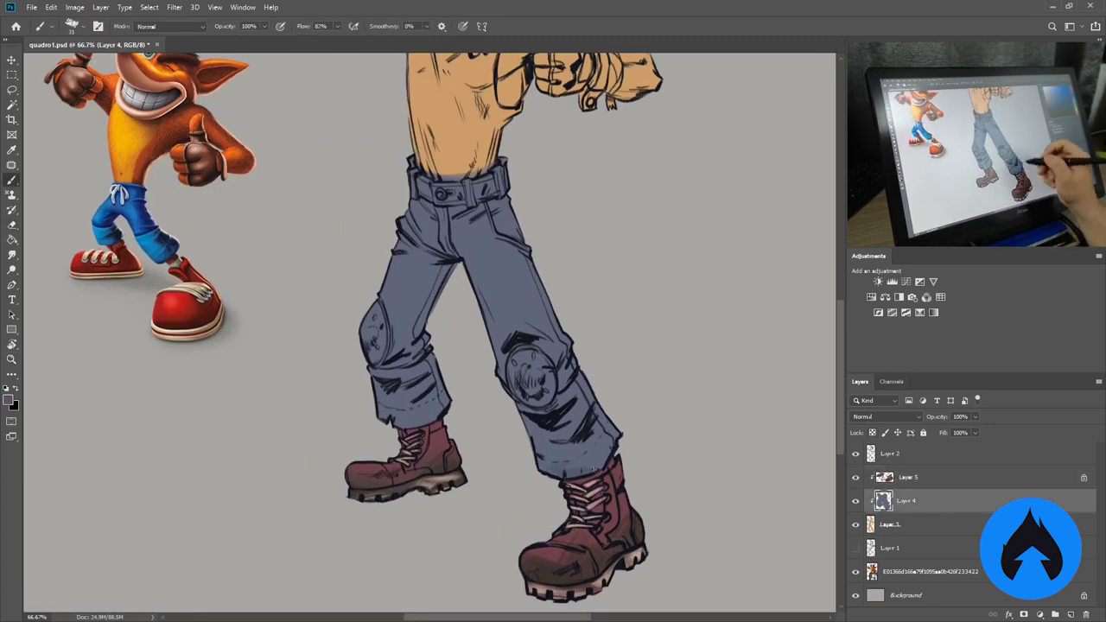
{"action": "scroll", "coordinate": [593, 431], "scroll_direction": "down", "scroll_amount": 2}
{"action": "key", "text": "shift+3"}
{"action": "key", "text": "shift+1"}
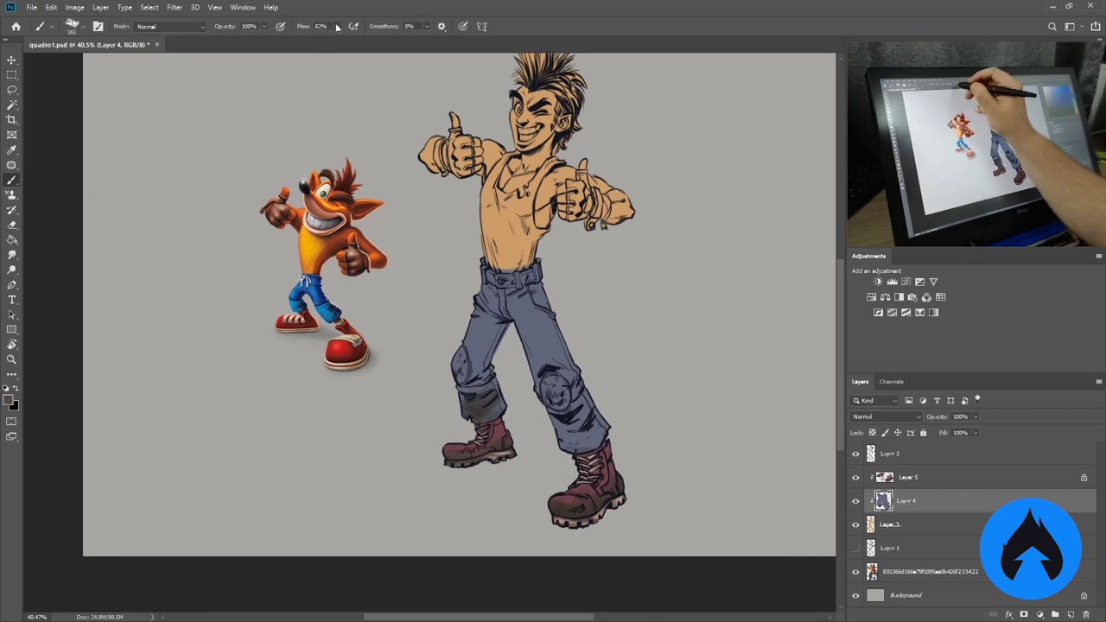
{"action": "left_click_drag", "start_coordinate": [605, 412], "coordinate": [439, 390]}
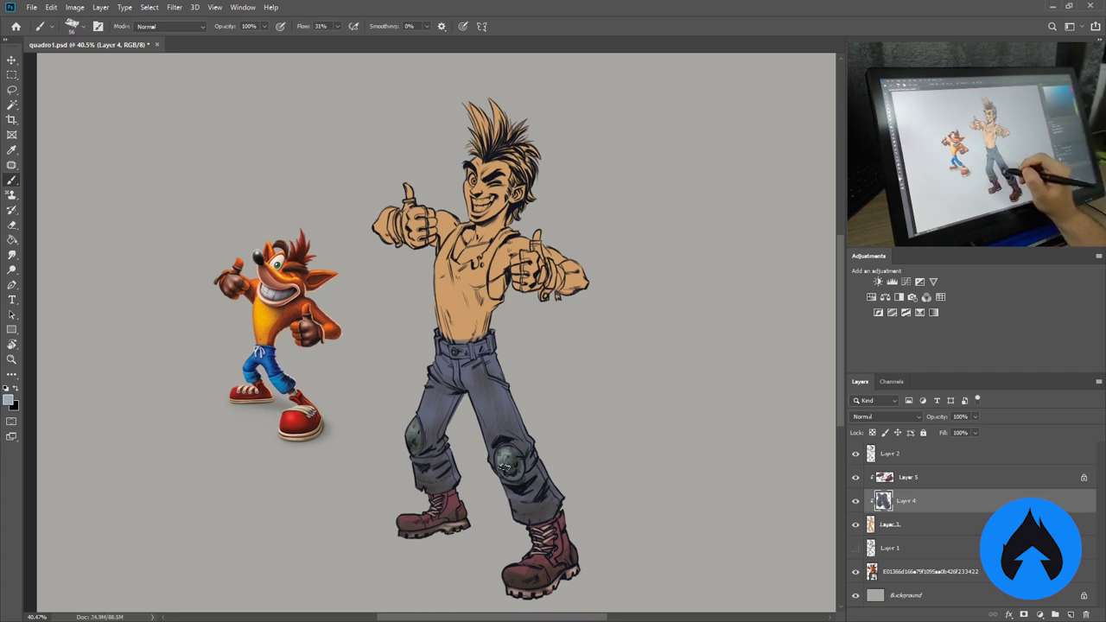
{"action": "left_click_drag", "start_coordinate": [591, 303], "coordinate": [574, 333]}
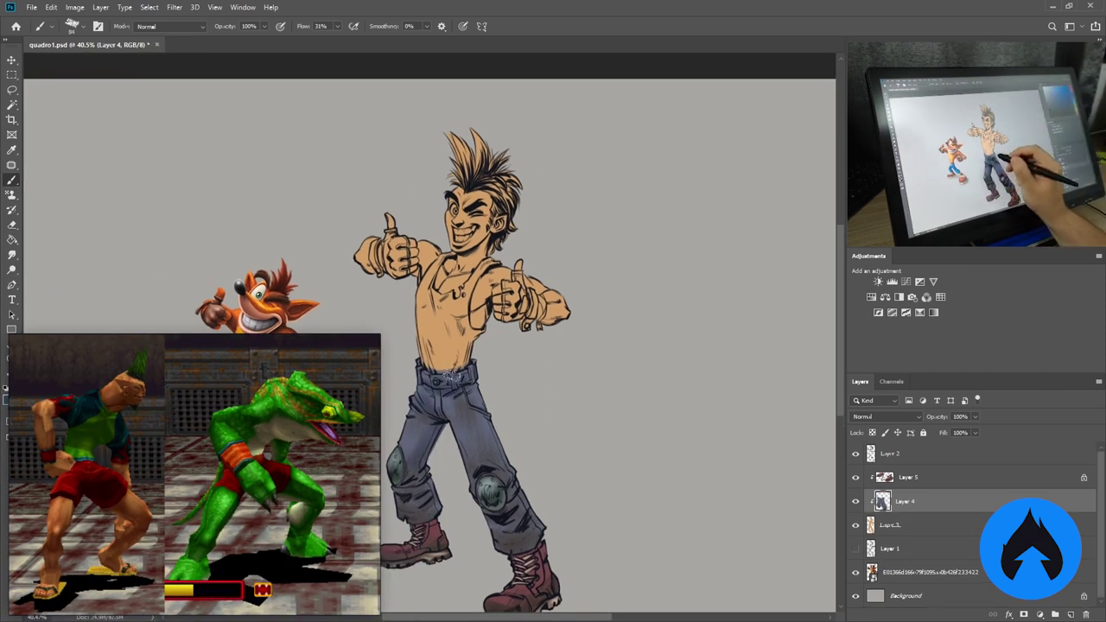
Glaze a brighter red over both boots on the boot layer.
{"action": "left_click_drag", "start_coordinate": [550, 516], "coordinate": [545, 499]}
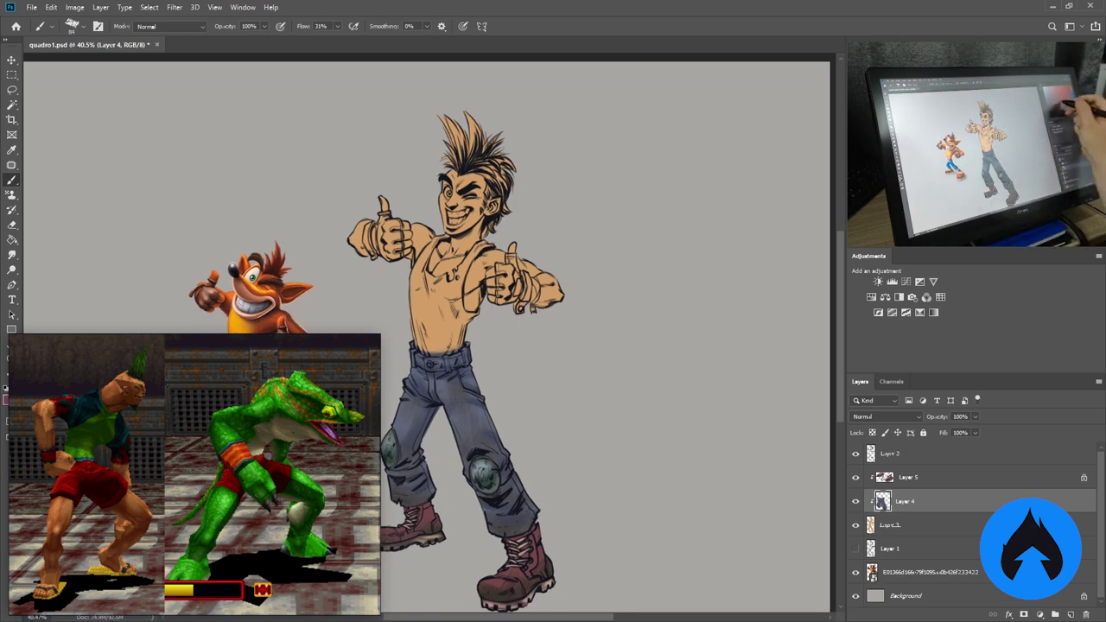
{"action": "key", "text": "alt+bracketright"}
{"action": "left_click_drag", "start_coordinate": [533, 544], "coordinate": [534, 584]}
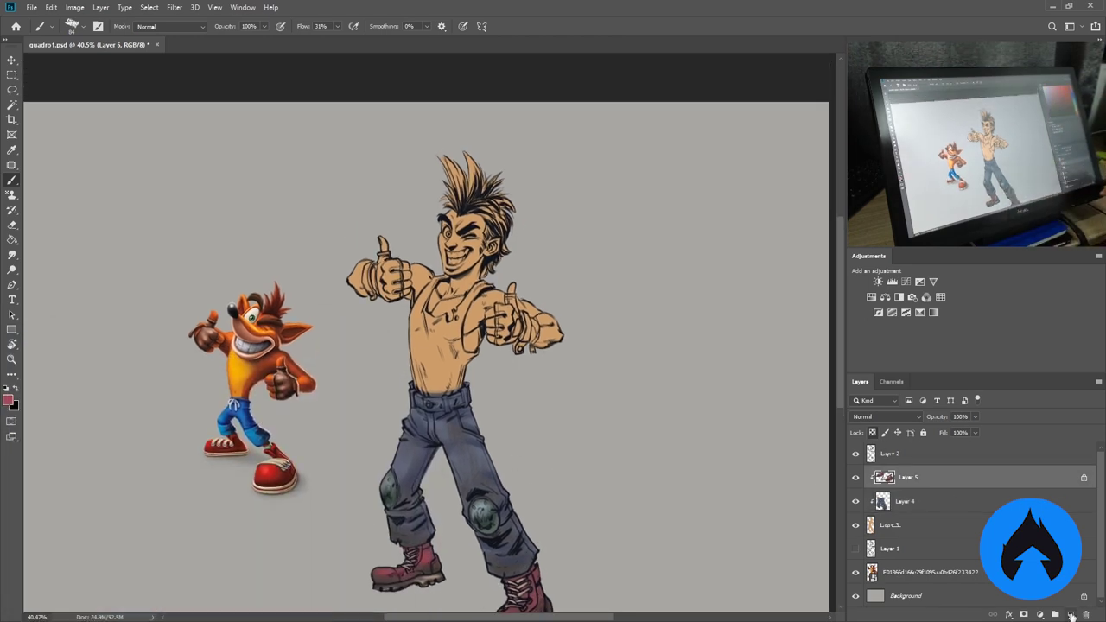
Add soft reddish tones to the skin and paint the hair dark red, each on its own new clipped layer.
{"action": "left_click", "coordinate": [1056, 615], "text": "ctrl"}
{"action": "mouse_move", "coordinate": [439, 320]}
{"action": "left_mouse_down"}
{"action": "mouse_move", "coordinate": [436, 285]}
{"action": "mouse_move", "coordinate": [474, 270]}
{"action": "mouse_move", "coordinate": [479, 346]}
{"action": "left_mouse_up"}
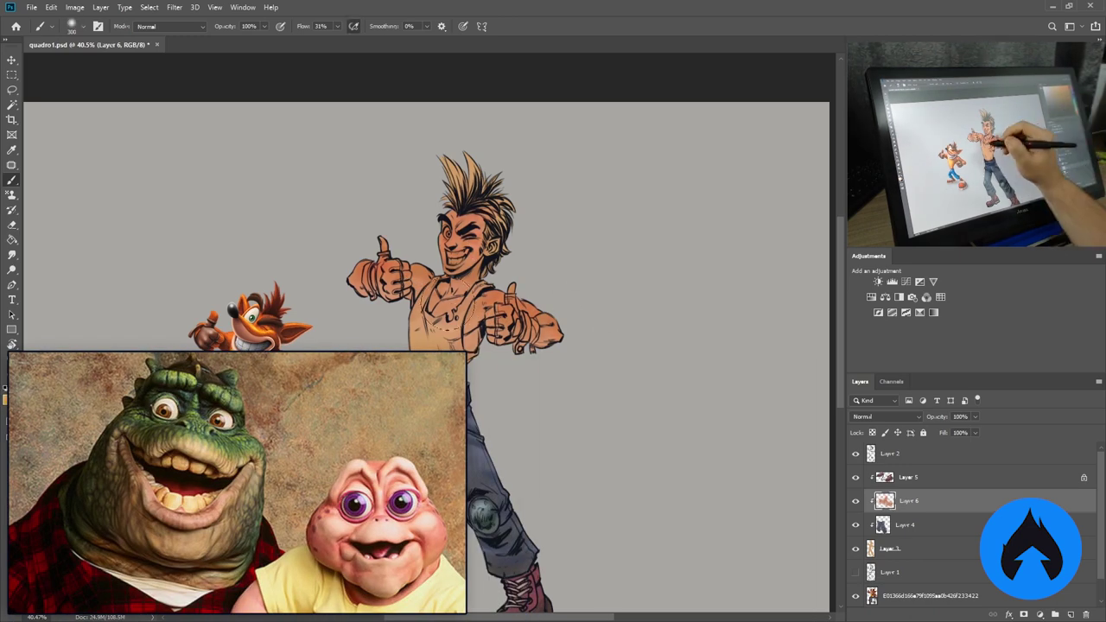
{"action": "left_click", "coordinate": [1071, 610]}
{"action": "left_click_drag", "start_coordinate": [484, 208], "coordinate": [501, 224]}
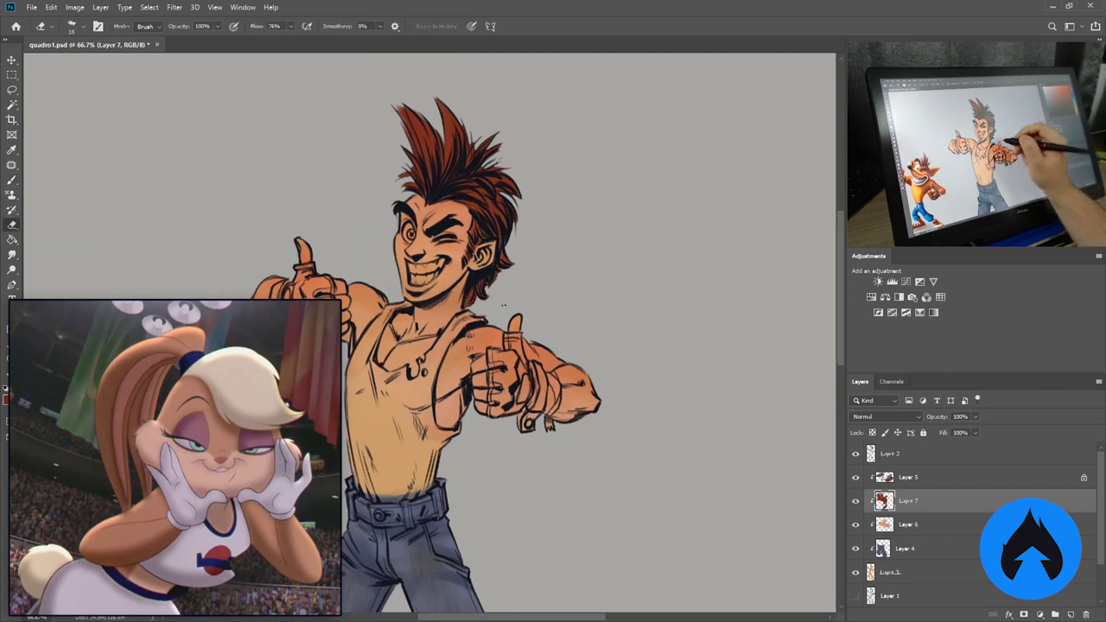
Paint the tank top pale yellow on a new clipped layer above the skin tones.
{"action": "key", "text": "alt+bracketleft"}
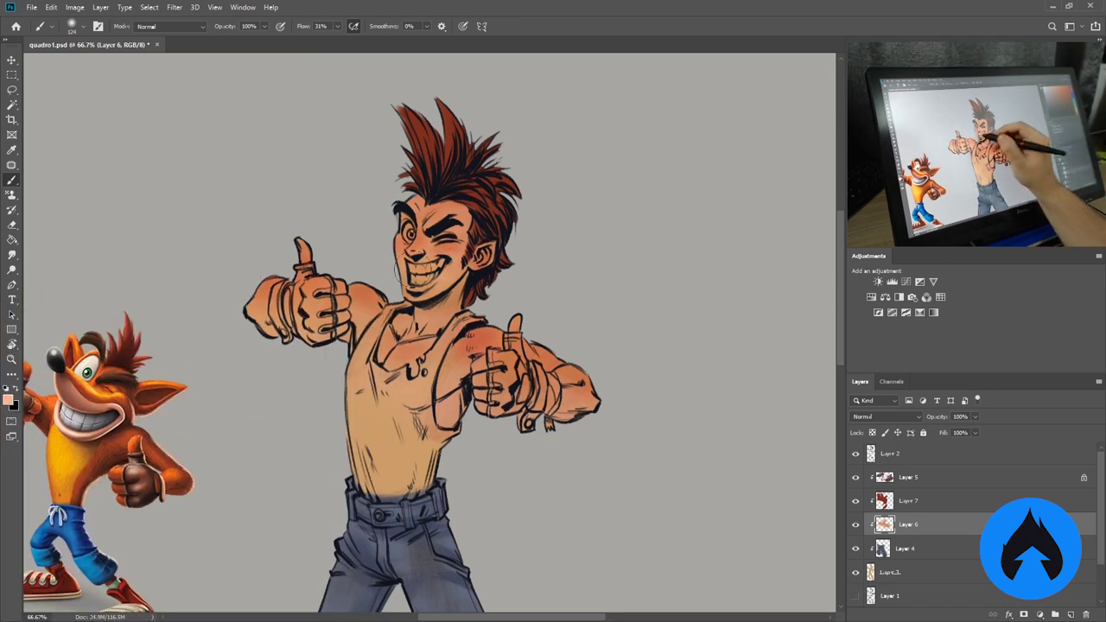
{"action": "key", "text": "ctrl+shift+alt+n"}
{"action": "left_click_drag", "start_coordinate": [447, 393], "coordinate": [517, 378]}
{"action": "left_click_drag", "start_coordinate": [432, 406], "coordinate": [466, 484]}
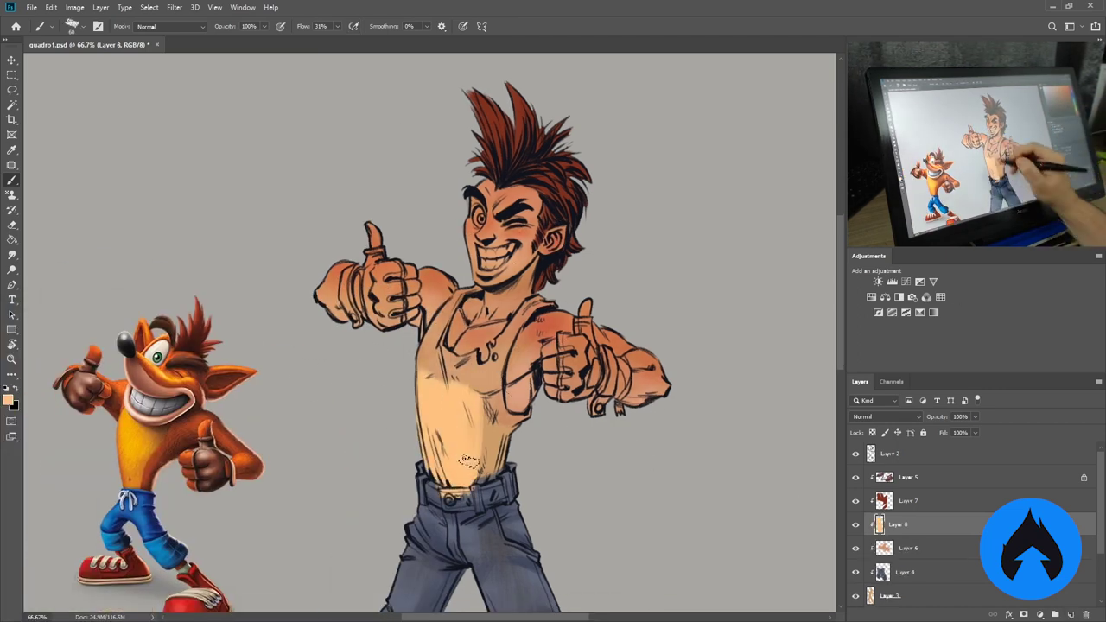
{"action": "mouse_move", "coordinate": [493, 415]}
{"action": "left_mouse_down"}
{"action": "mouse_move", "coordinate": [441, 346]}
{"action": "mouse_move", "coordinate": [519, 393]}
{"action": "left_mouse_up"}
{"action": "left_click_drag", "start_coordinate": [484, 302], "coordinate": [544, 398]}
Erase the tank top colour that spills over the neckline, shoulder strap and necklace pendant.
{"action": "key", "text": "e"}
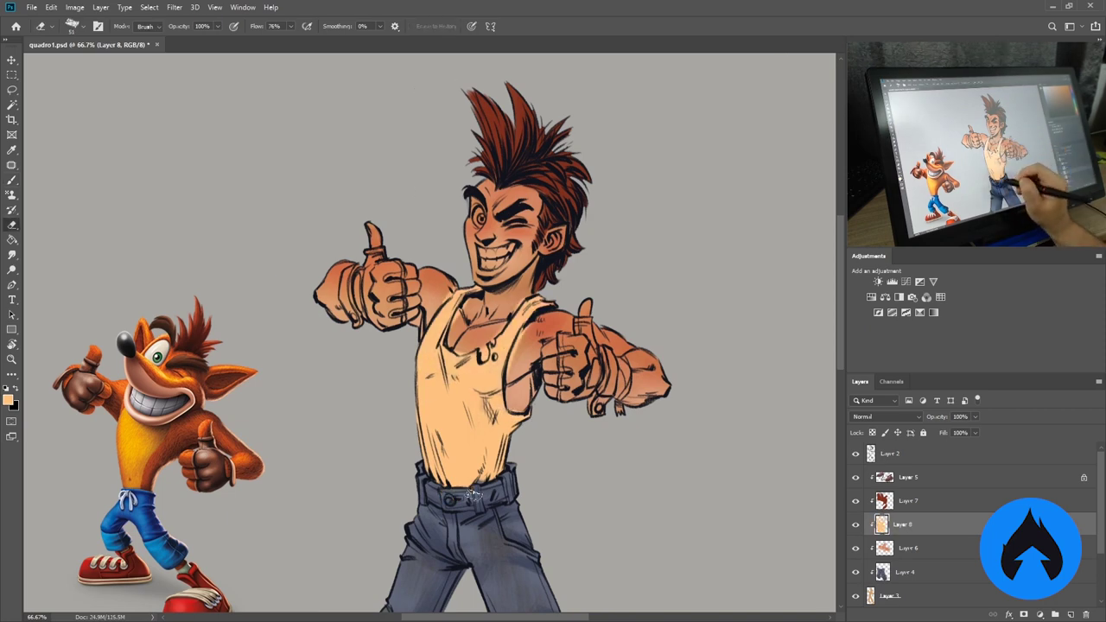
{"action": "left_click_drag", "start_coordinate": [500, 332], "coordinate": [519, 344]}
{"action": "left_click_drag", "start_coordinate": [514, 299], "coordinate": [555, 303]}
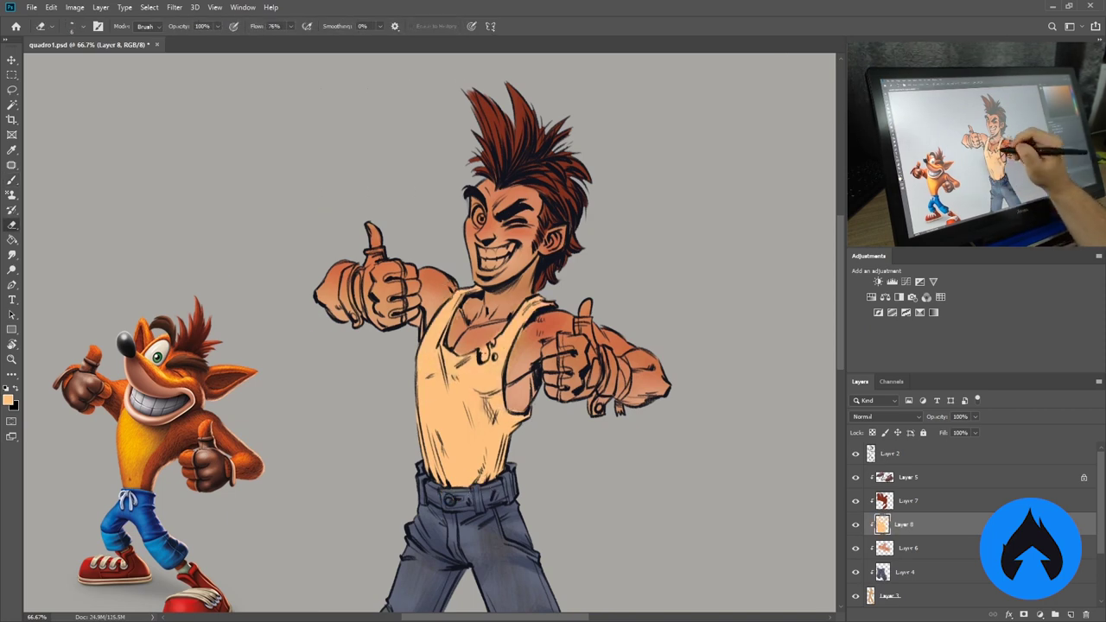
{"action": "left_click_drag", "start_coordinate": [474, 332], "coordinate": [482, 343]}
Paint the teeth off-white and the gums red on a new clipped layer.
{"action": "key", "text": "b"}
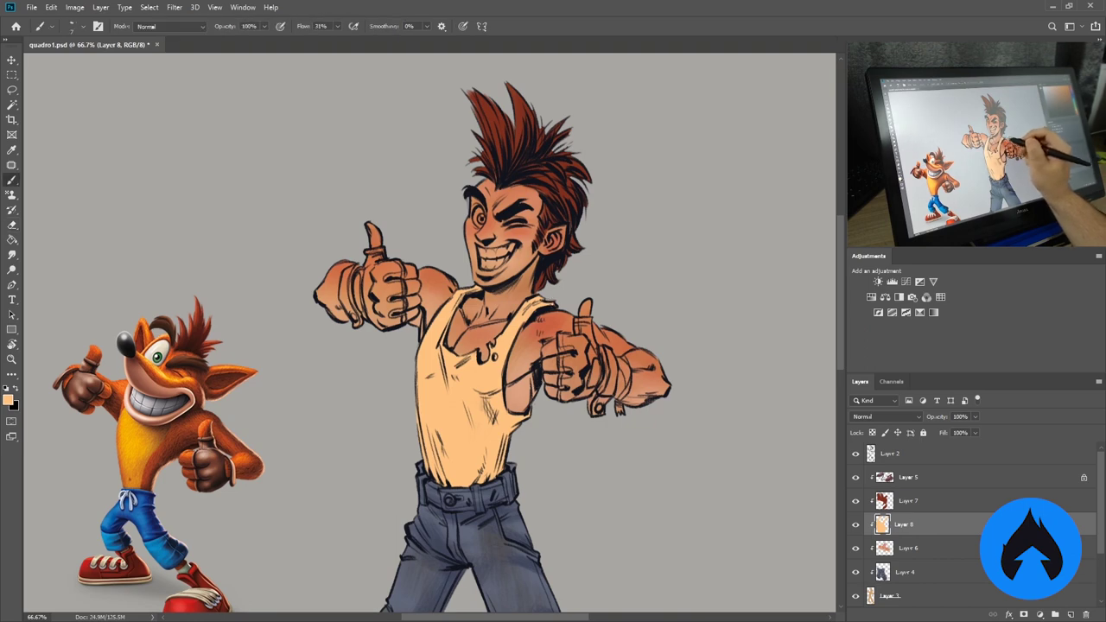
{"action": "scroll", "coordinate": [588, 333], "scroll_direction": "down", "scroll_amount": 2, "text": "alt"}
{"action": "key", "text": "ctrl+shift+alt+n"}
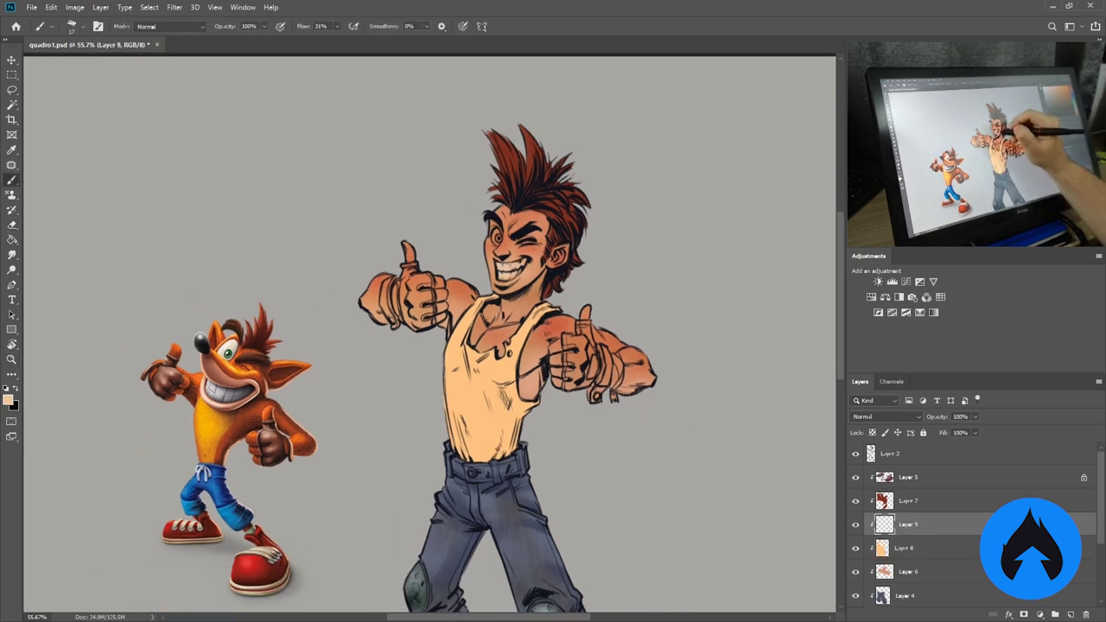
{"action": "scroll", "coordinate": [508, 271], "scroll_direction": "up", "scroll_amount": 5}
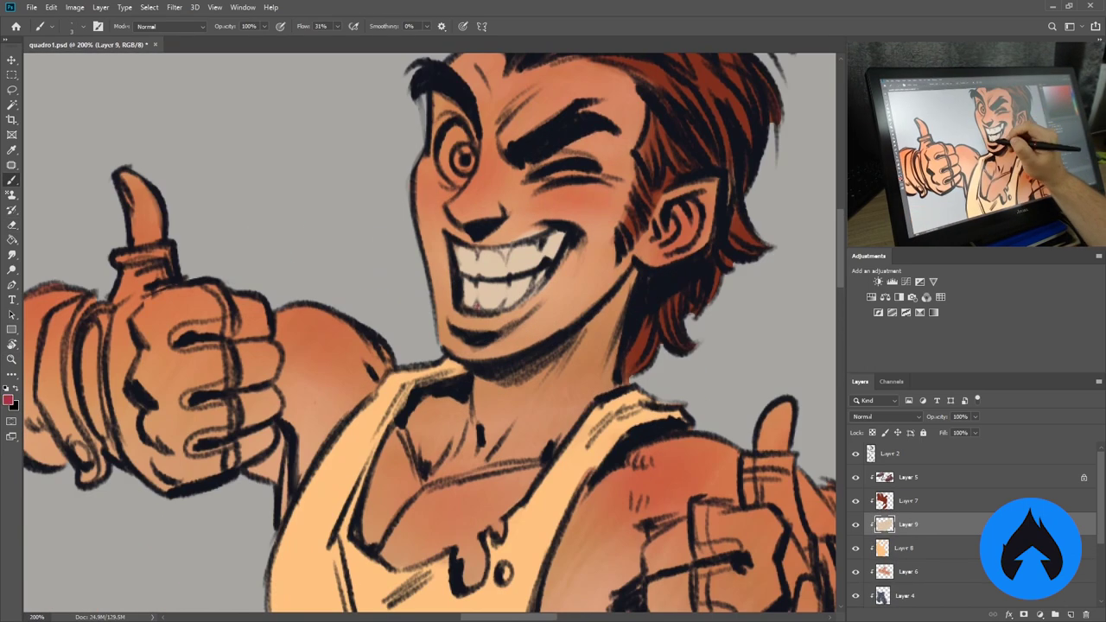
{"action": "scroll", "coordinate": [545, 273], "scroll_direction": "down", "scroll_amount": 1}
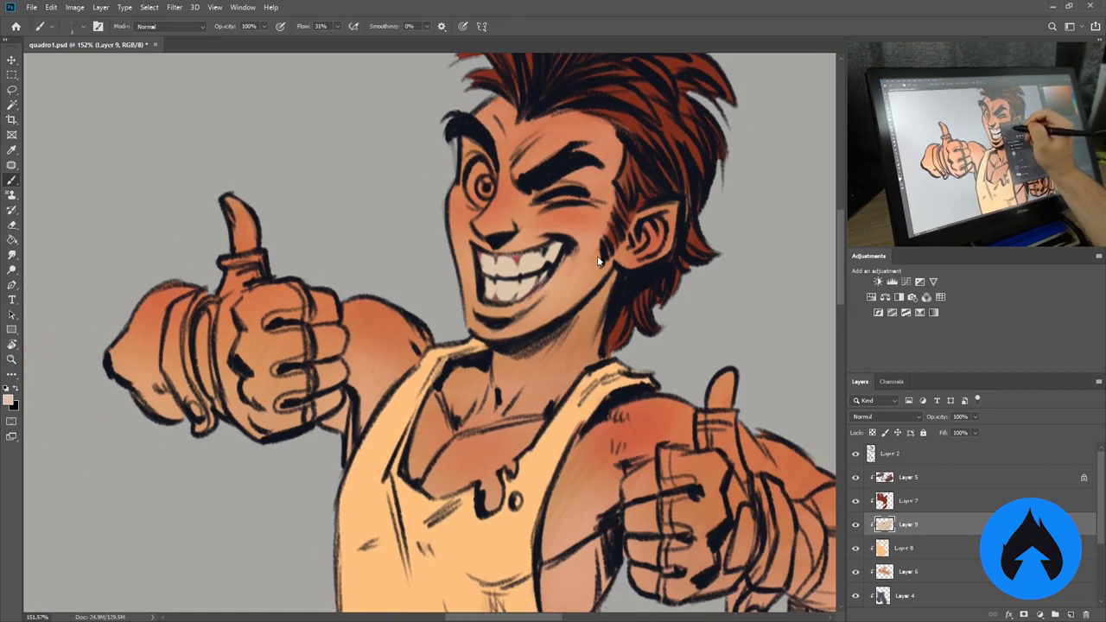
Paint the open eye with a light eyeball and a green iris with a bright highlight.
{"action": "left_click", "coordinate": [484, 195], "text": "alt"}
{"action": "left_click_drag", "start_coordinate": [477, 177], "coordinate": [480, 192]}
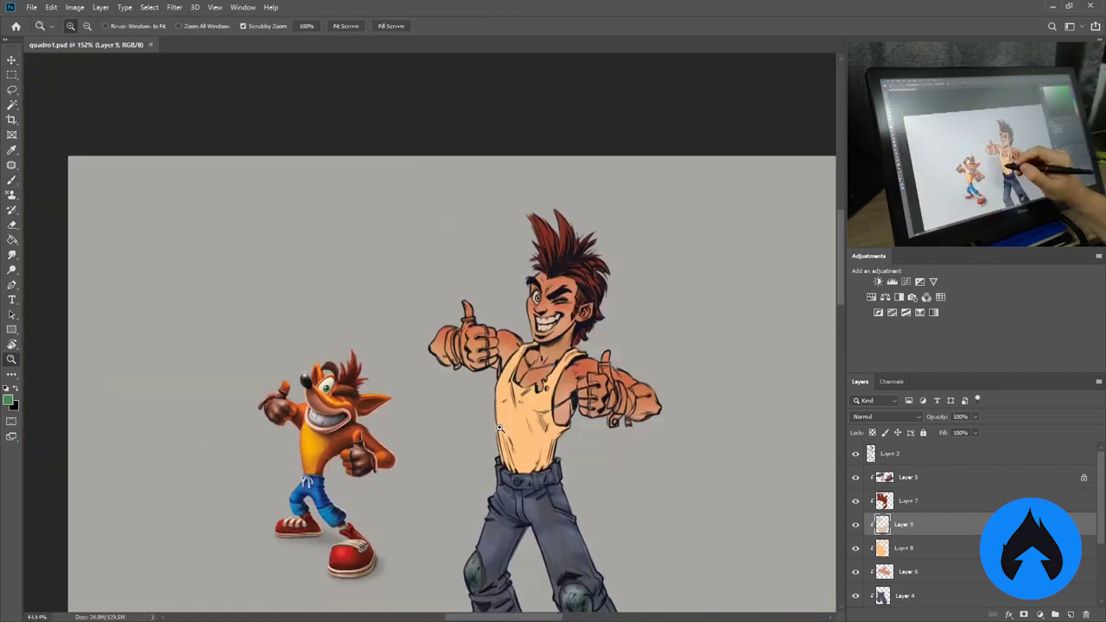
{"action": "scroll", "coordinate": [546, 167], "scroll_direction": "up", "scroll_amount": 5}
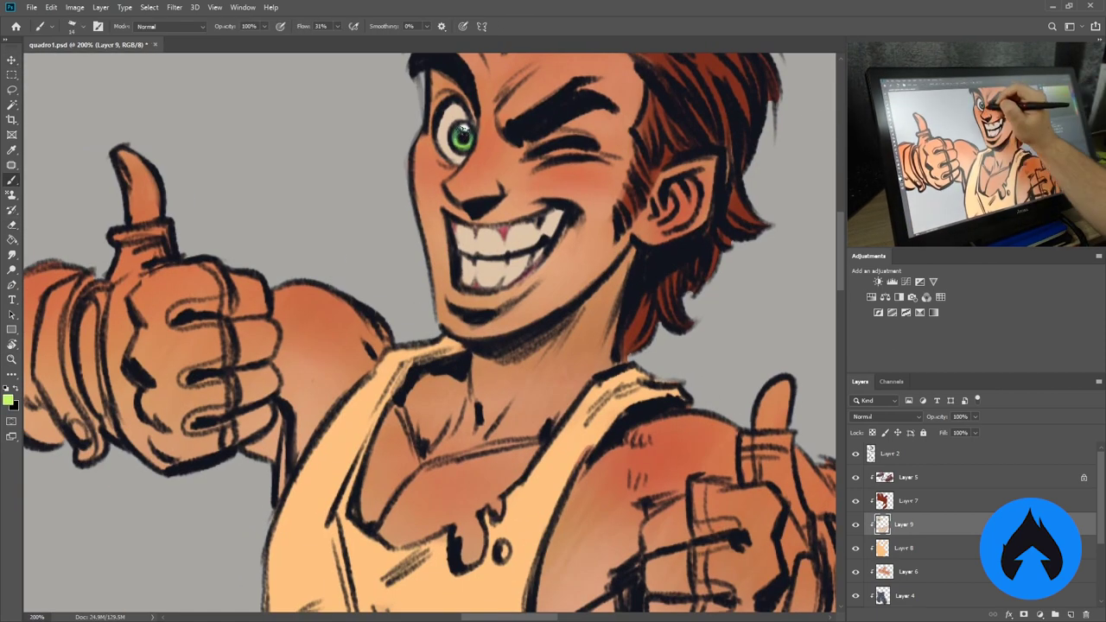
Paint the fingerless gloves and wrist straps dark olive-grey and the forearm wrap beige on a new clipped layer.
{"action": "key", "text": "z"}
{"action": "scroll", "coordinate": [669, 211], "scroll_direction": "down", "scroll_amount": 6}
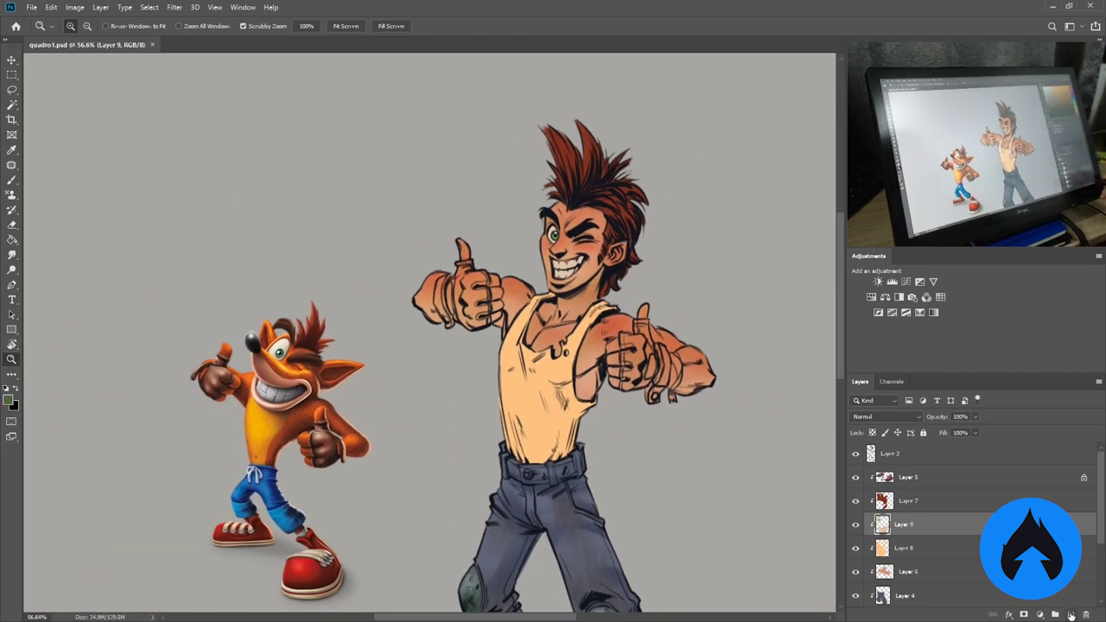
{"action": "left_click", "coordinate": [1071, 615]}
{"action": "key", "text": "b"}
{"action": "scroll", "coordinate": [442, 329], "scroll_direction": "up", "scroll_amount": 2}
{"action": "scroll", "coordinate": [443, 328], "scroll_direction": "up", "scroll_amount": 2}
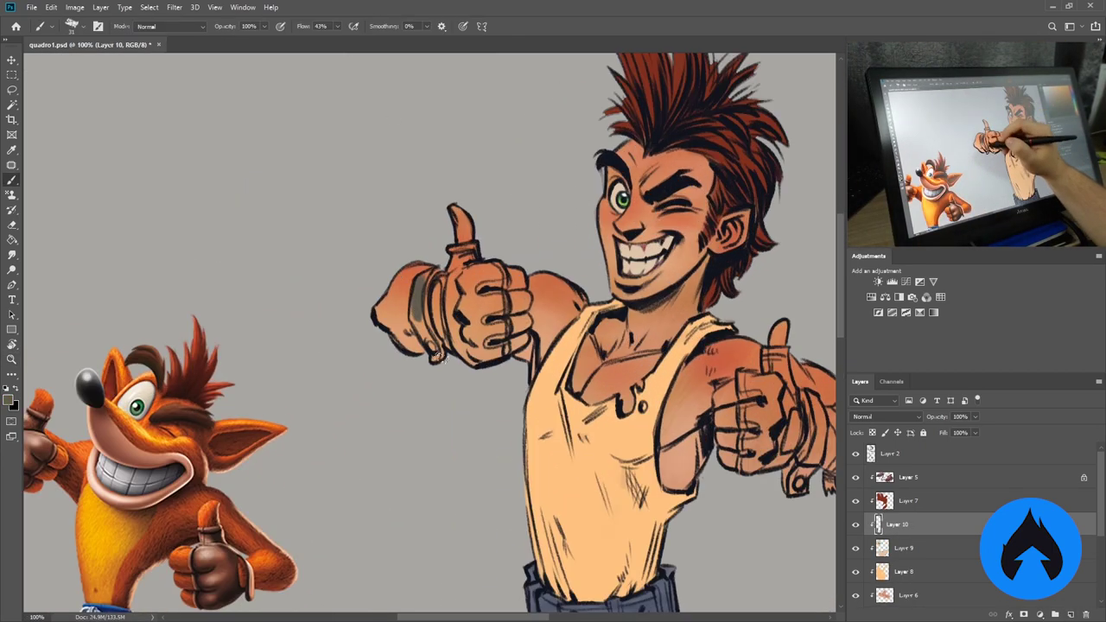
{"action": "mouse_move", "coordinate": [418, 294]}
{"action": "left_mouse_down"}
{"action": "mouse_move", "coordinate": [467, 320]}
{"action": "mouse_move", "coordinate": [490, 275]}
{"action": "mouse_move", "coordinate": [202, 281]}
{"action": "left_mouse_up"}
{"action": "left_click_drag", "start_coordinate": [502, 385], "coordinate": [540, 472]}
{"action": "mouse_move", "coordinate": [547, 406]}
{"action": "left_mouse_down"}
{"action": "mouse_move", "coordinate": [553, 400]}
{"action": "mouse_move", "coordinate": [581, 453]}
{"action": "mouse_move", "coordinate": [605, 454]}
{"action": "left_mouse_up"}
{"action": "left_click_drag", "start_coordinate": [591, 412], "coordinate": [609, 427]}
Lock the glove layer's transparent pixels and shade both gloves with a darker tone.
{"action": "key", "text": "z"}
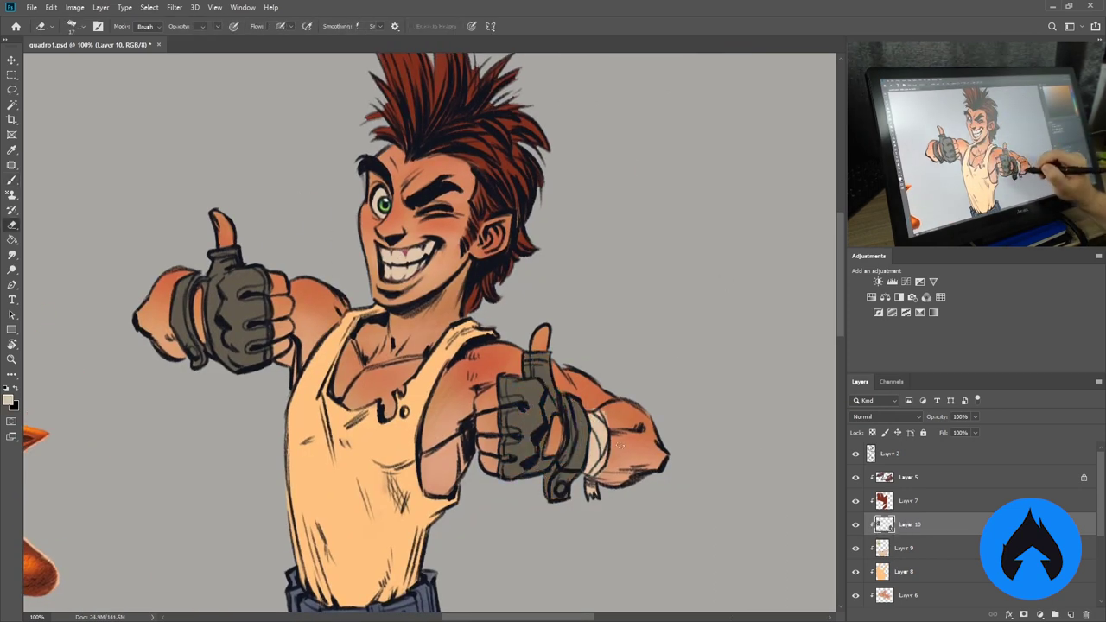
{"action": "left_click", "coordinate": [493, 186], "text": "alt"}
{"action": "scroll", "coordinate": [513, 328], "scroll_direction": "up", "scroll_amount": 2}
{"action": "key", "text": "b"}
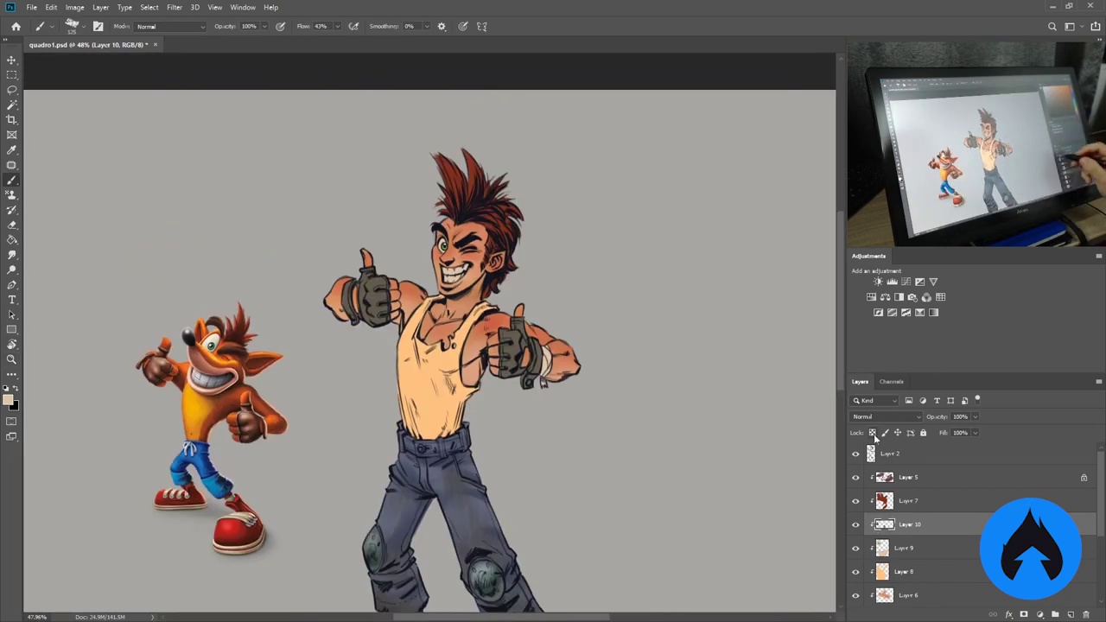
{"action": "left_click", "coordinate": [872, 432]}
{"action": "left_click", "coordinate": [372, 299], "text": "alt"}
{"action": "left_click_drag", "start_coordinate": [368, 285], "coordinate": [380, 315]}
Brush a greyish grime patch onto the belly of the tank top on its own layer.
{"action": "scroll", "coordinate": [517, 343], "scroll_direction": "down", "scroll_amount": 3}
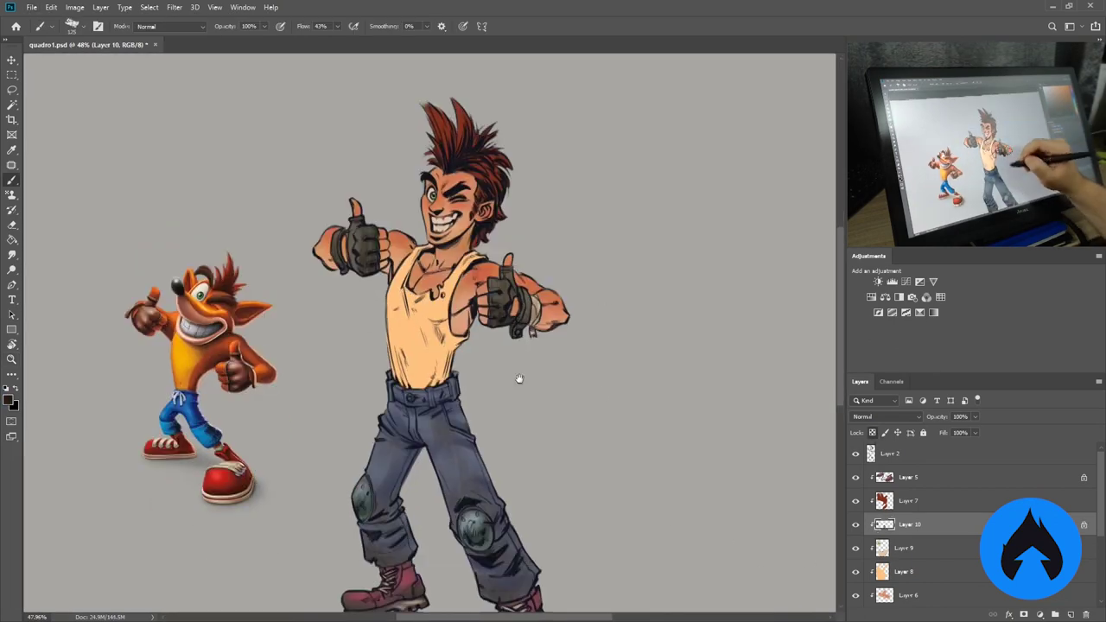
{"action": "key", "text": "alt+bracketleft"}
{"action": "key", "text": "alt+bracketleft"}
{"action": "left_click_drag", "start_coordinate": [404, 333], "coordinate": [427, 362]}
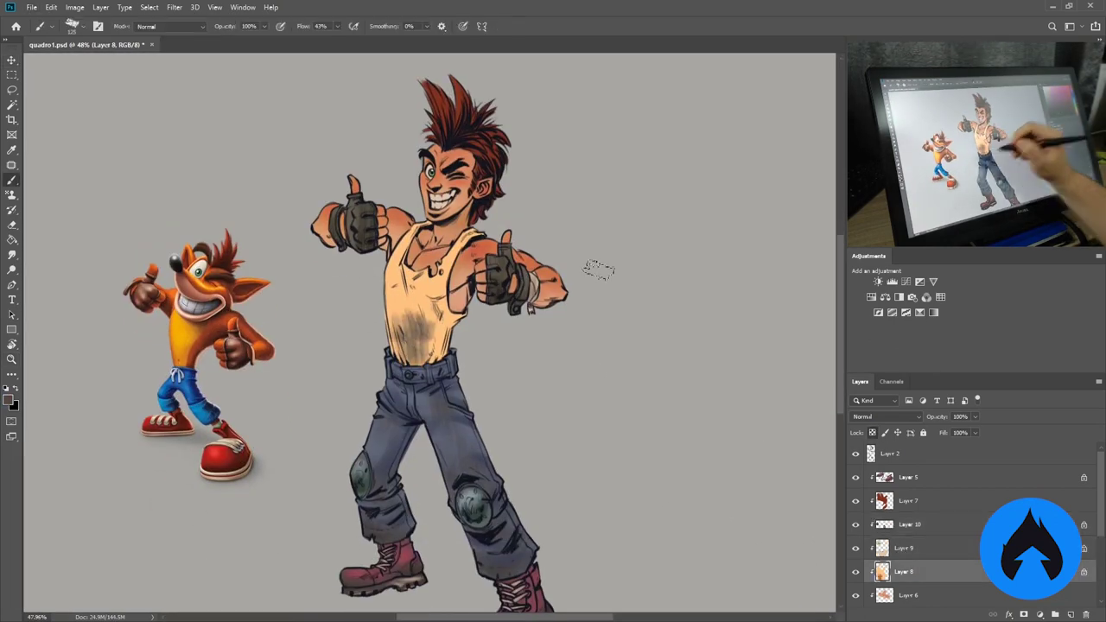
Paint over the grime patch on the belly and recolour the tank top yellow with darker tan shading near the waist.
{"action": "mouse_move", "coordinate": [408, 311]}
{"action": "left_mouse_down"}
{"action": "mouse_move", "coordinate": [436, 359]}
{"action": "mouse_move", "coordinate": [406, 285]}
{"action": "mouse_move", "coordinate": [406, 354]}
{"action": "left_mouse_up"}
{"action": "key", "text": "e"}
{"action": "key", "text": "b"}
{"action": "left_click", "coordinate": [407, 285], "text": "alt"}
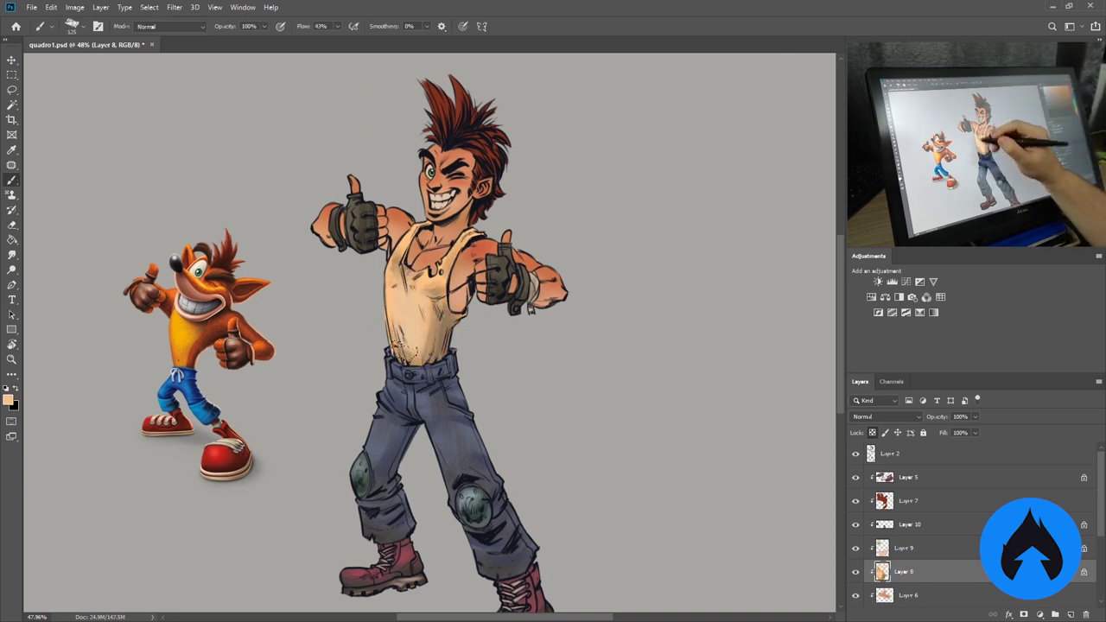
{"action": "mouse_move", "coordinate": [399, 259]}
{"action": "left_mouse_down"}
{"action": "mouse_move", "coordinate": [439, 320]}
{"action": "mouse_move", "coordinate": [413, 260]}
{"action": "mouse_move", "coordinate": [407, 320]}
{"action": "mouse_move", "coordinate": [411, 285]}
{"action": "mouse_move", "coordinate": [432, 277]}
{"action": "left_mouse_up"}
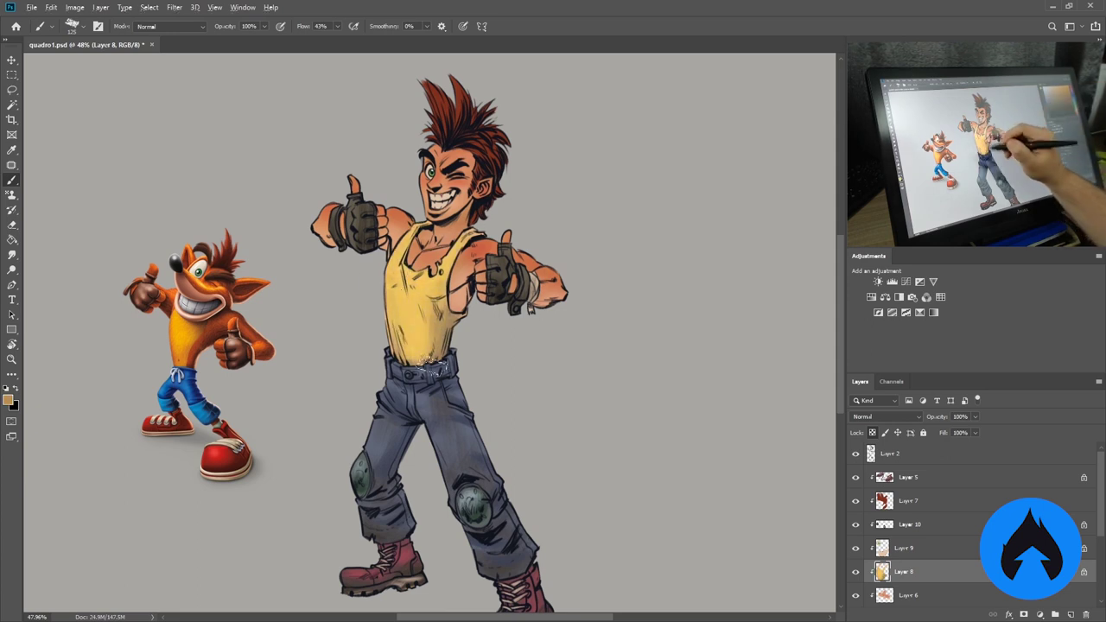
{"action": "left_click", "coordinate": [415, 294], "text": "alt"}
{"action": "mouse_move", "coordinate": [406, 346]}
{"action": "left_mouse_down"}
{"action": "mouse_move", "coordinate": [415, 294]}
{"action": "mouse_move", "coordinate": [410, 341]}
{"action": "left_mouse_up"}
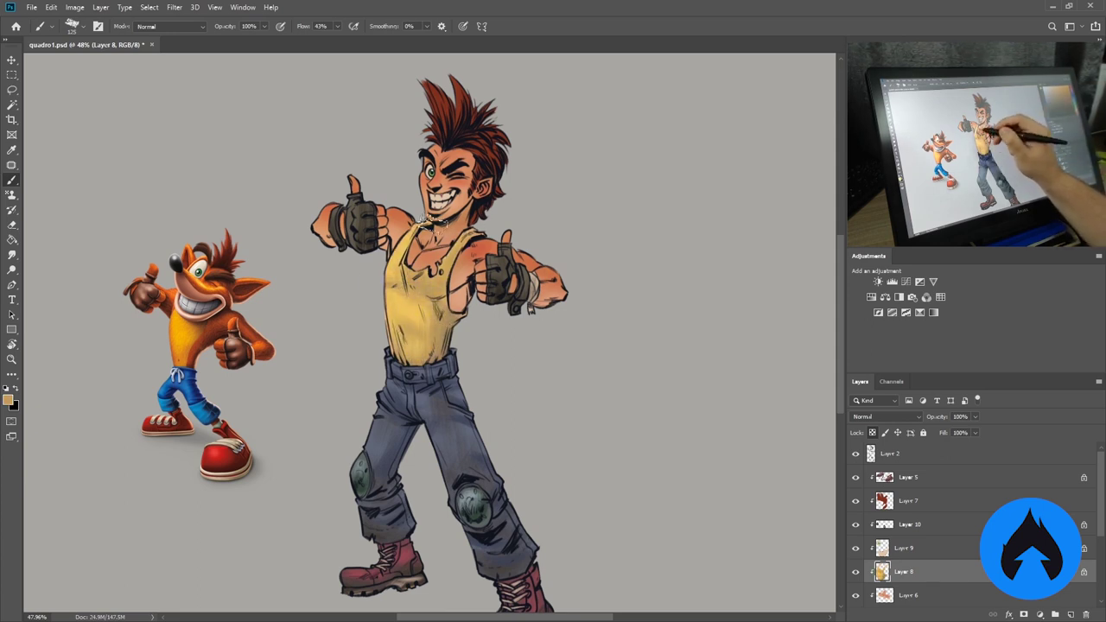
{"action": "left_click", "coordinate": [417, 301], "text": "alt"}
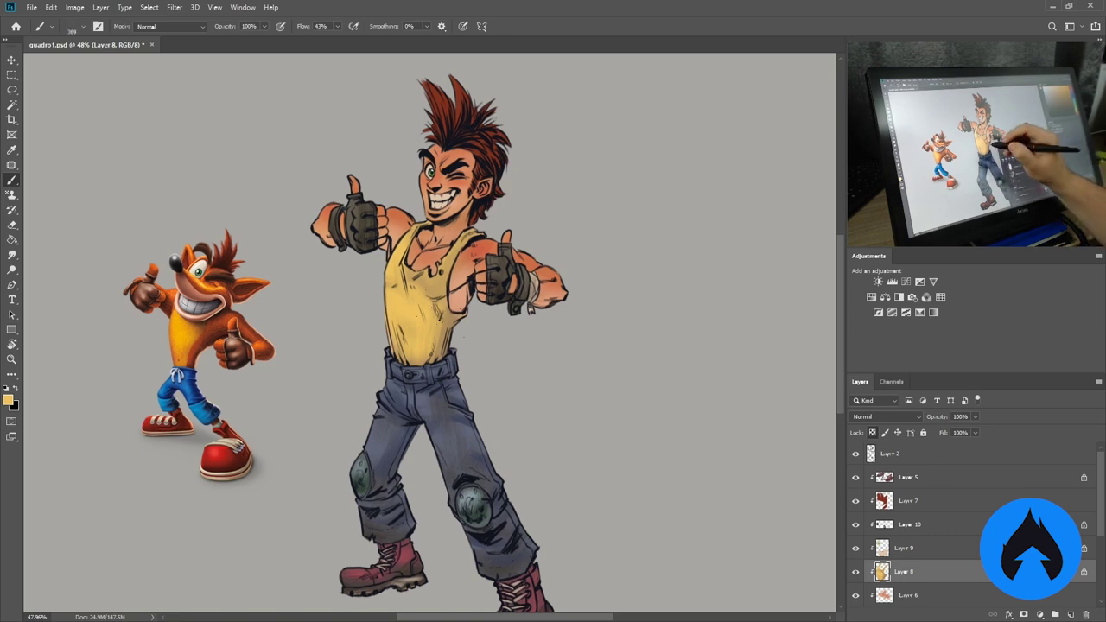
Stamp fine dirt speckles onto the tank top, trousers and boots on their own clipped layers.
{"action": "scroll", "coordinate": [432, 333], "scroll_direction": "down", "scroll_amount": 2}
{"action": "key", "text": "alt+bracketleft"}
{"action": "key", "text": "alt+bracketleft"}
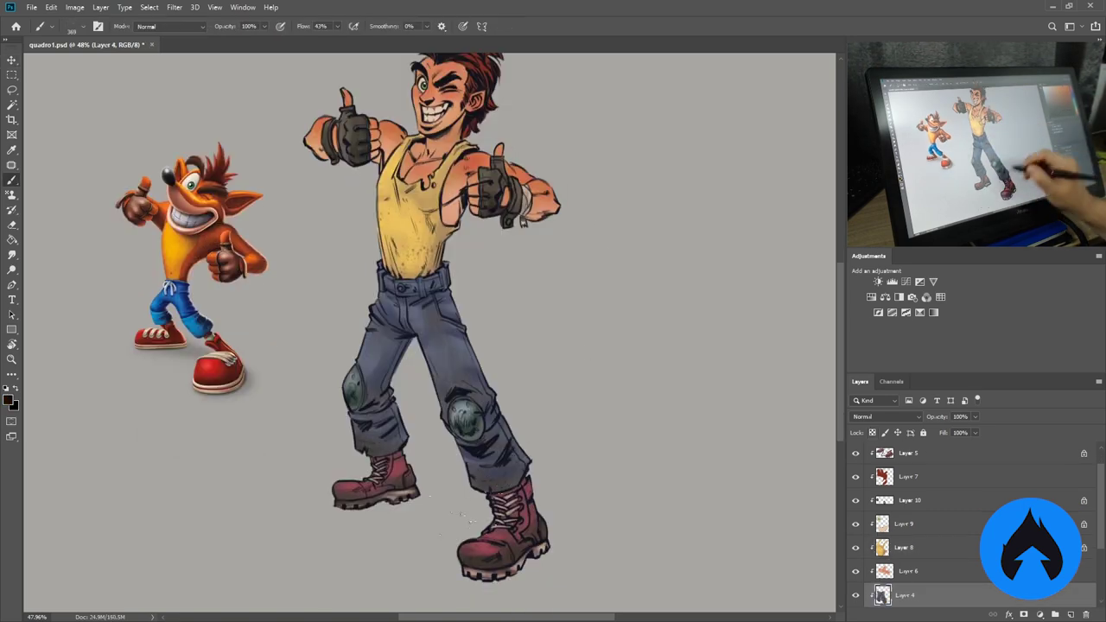
{"action": "key", "text": "alt+bracketright"}
{"action": "key", "text": "alt+bracketright"}
{"action": "key", "text": "alt+bracketright"}
{"action": "key", "text": "alt+bracketright"}
{"action": "key", "text": "alt+bracketright"}
{"action": "key", "text": "alt+bracketright"}
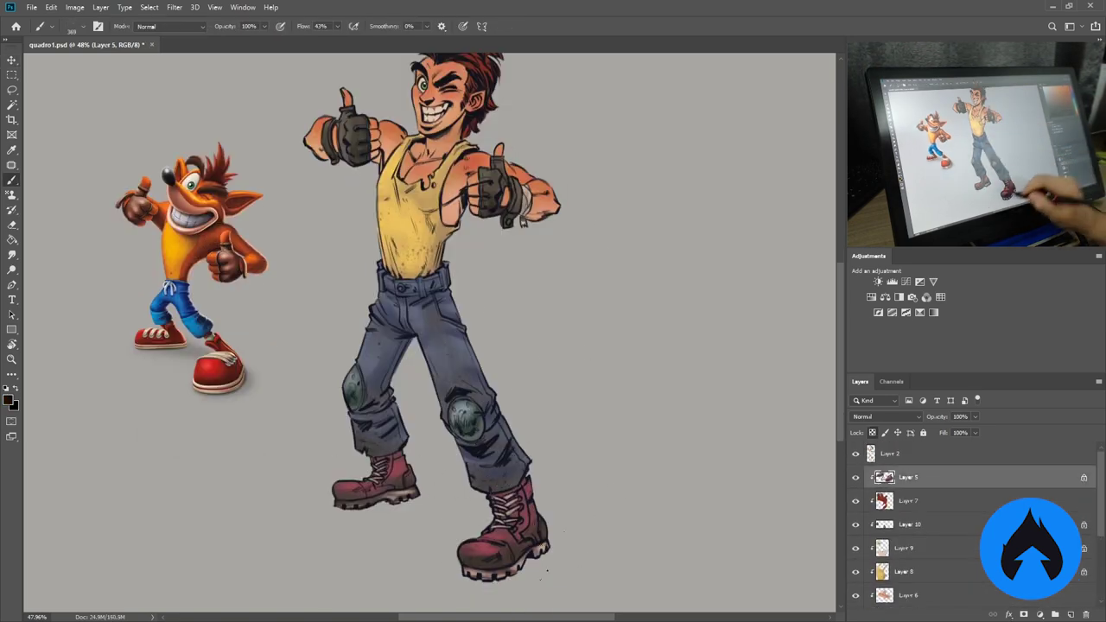
{"action": "scroll", "coordinate": [430, 336], "scroll_direction": "up", "scroll_amount": 2}
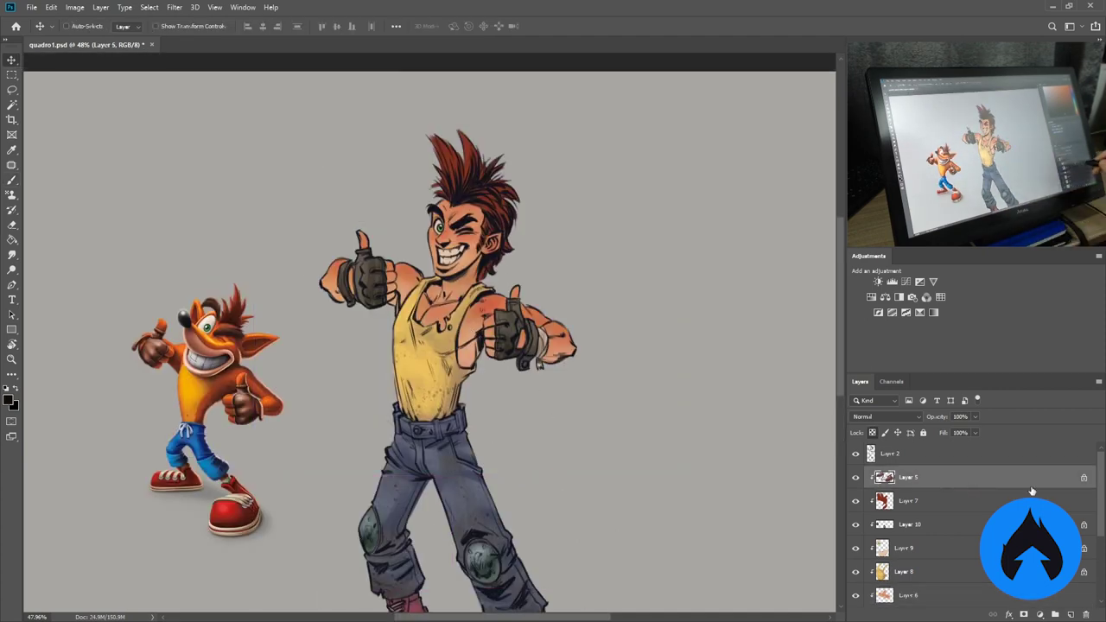
Lock the line-art layer's transparent pixels and tint the outlines dark brown with a large soft brush.
{"action": "left_click", "coordinate": [947, 456]}
{"action": "key", "text": "bracketright"}
{"action": "key", "text": "bracketright"}
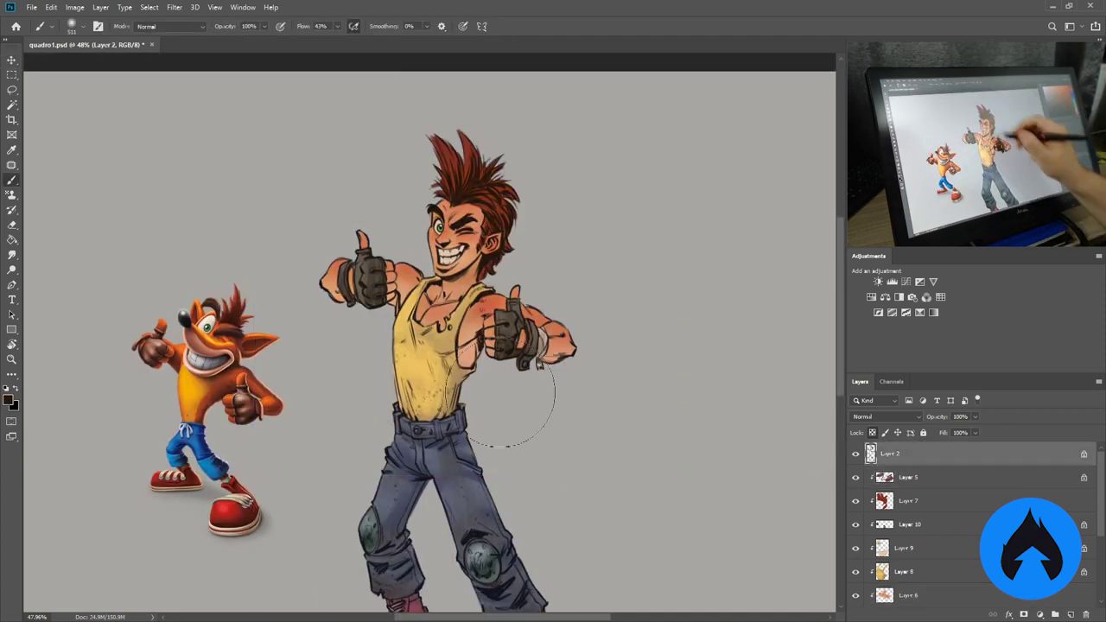
{"action": "scroll", "coordinate": [519, 259], "scroll_direction": "down", "scroll_amount": 1}
Adjust the trousers layer's colour to a stronger denim blue.
{"action": "key", "text": "v"}
{"action": "left_click", "coordinate": [560, 446]}
{"action": "key", "text": "i"}
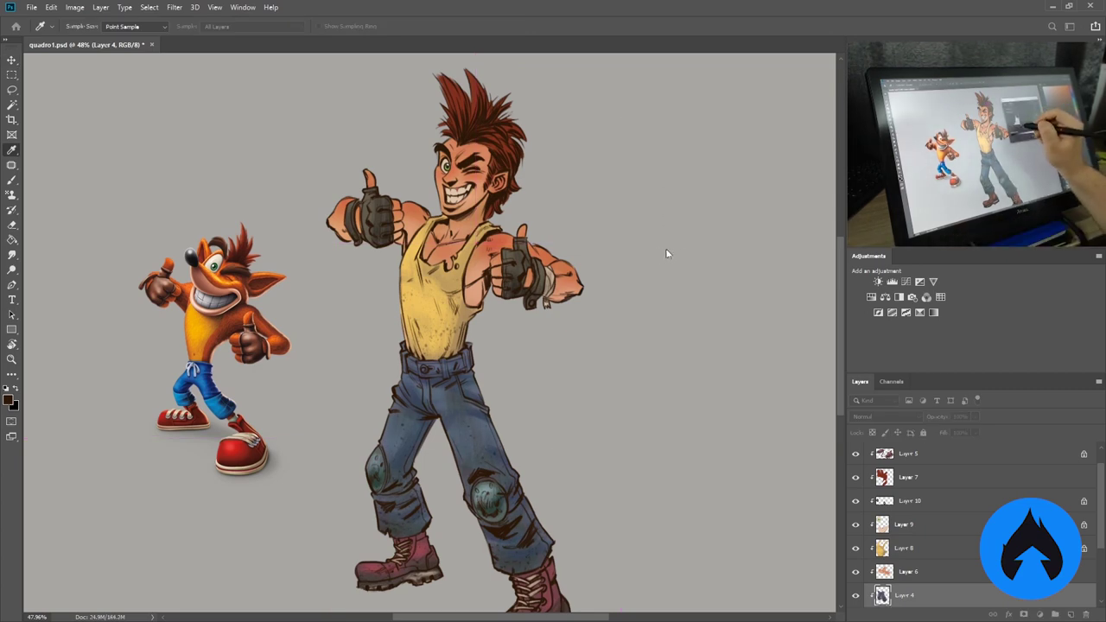
{"action": "key", "text": "v"}
Add a new layer beneath the figure's base layer and paint a soft pale-yellow glow behind the character.
{"action": "key", "text": "ctrl+shift+alt+n"}
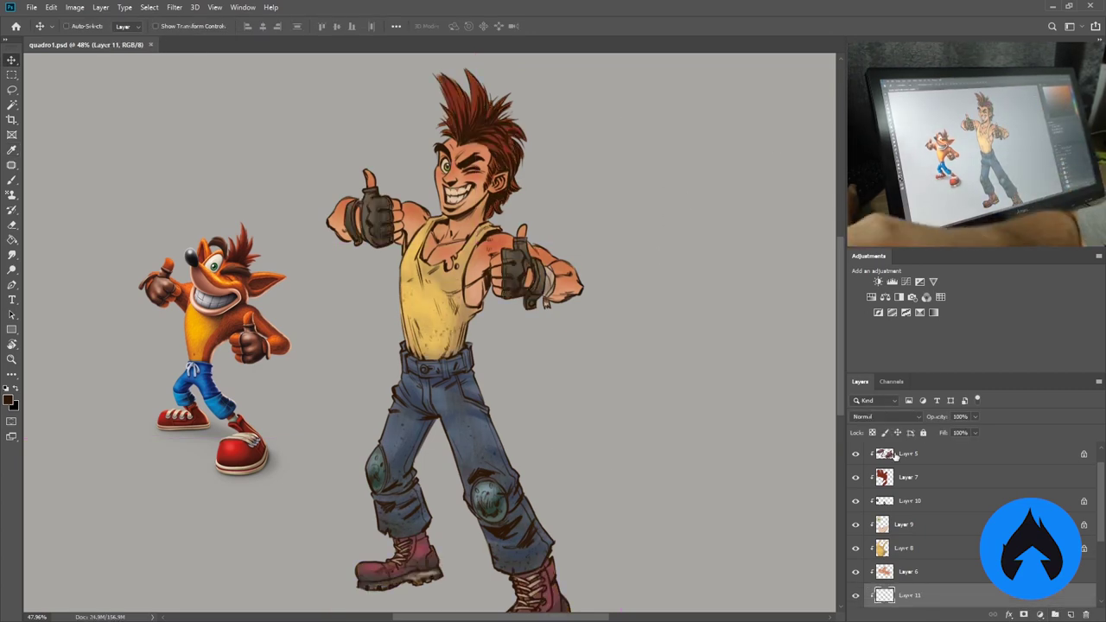
{"action": "key", "text": "ctrl+bracketleft"}
{"action": "key", "text": "ctrl+bracketleft"}
{"action": "key", "text": "b"}
{"action": "scroll", "coordinate": [689, 367], "scroll_direction": "down", "scroll_amount": 2}
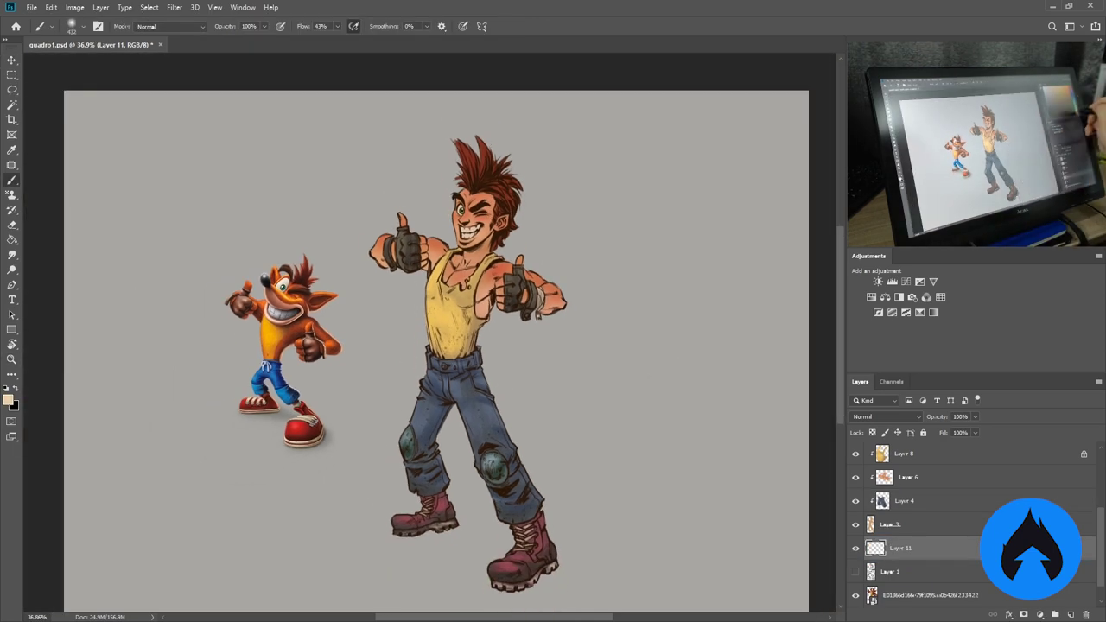
{"action": "left_click_drag", "start_coordinate": [577, 316], "coordinate": [406, 233]}
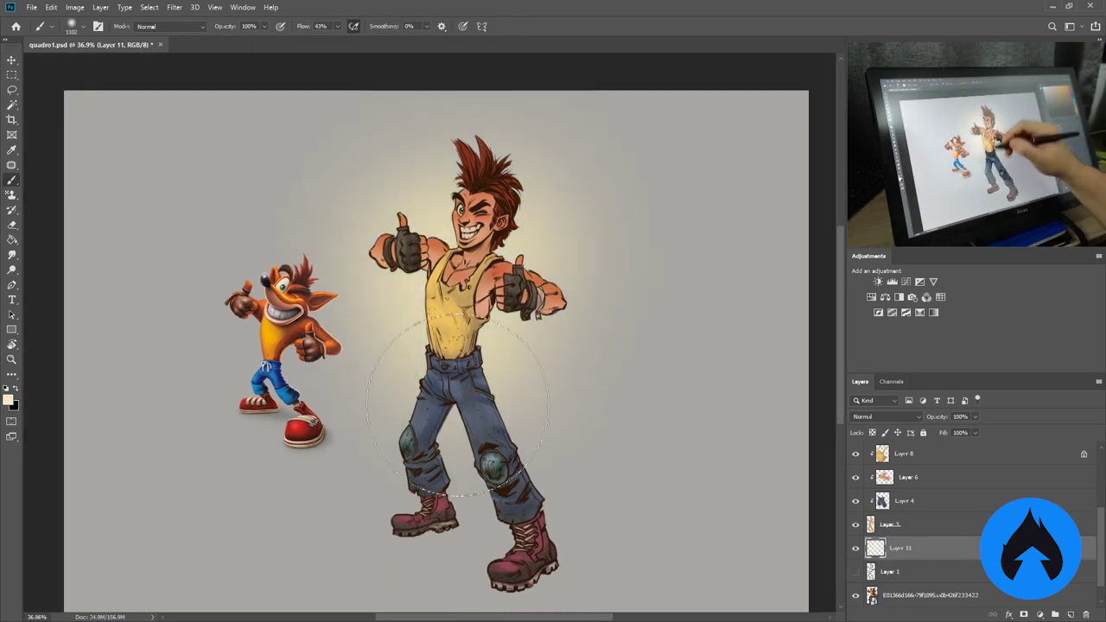
{"action": "left_click_drag", "start_coordinate": [518, 259], "coordinate": [536, 398]}
Adjust the tank top layer's colour from yellow to a paler cream.
{"action": "key", "text": "v"}
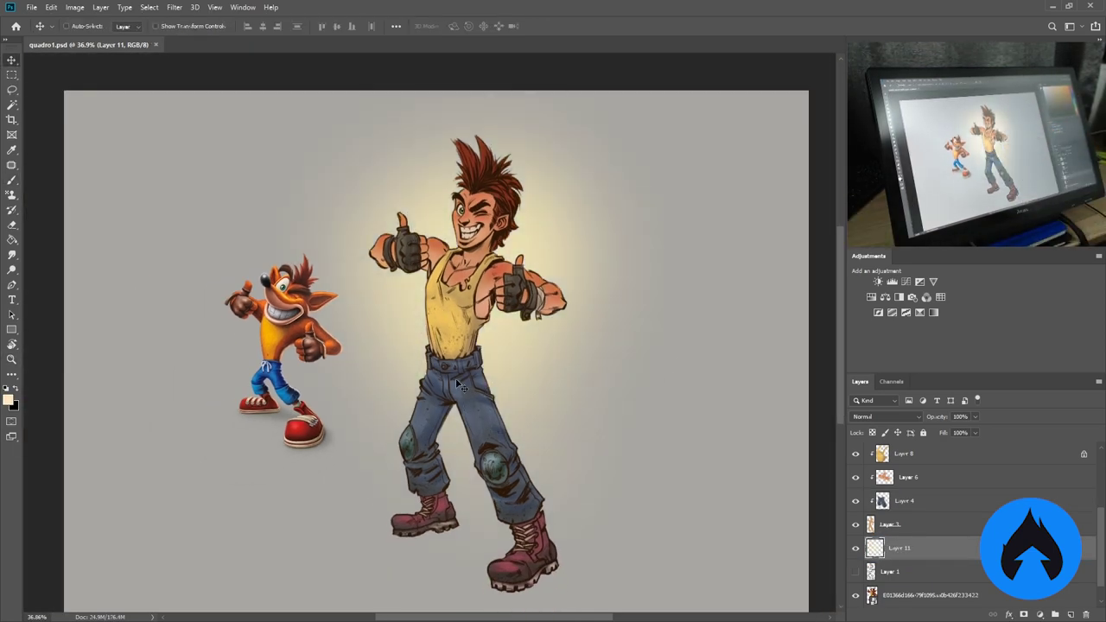
{"action": "left_click", "coordinate": [458, 384]}
{"action": "key", "text": "i"}
{"action": "key", "text": "alt+BackSpace"}
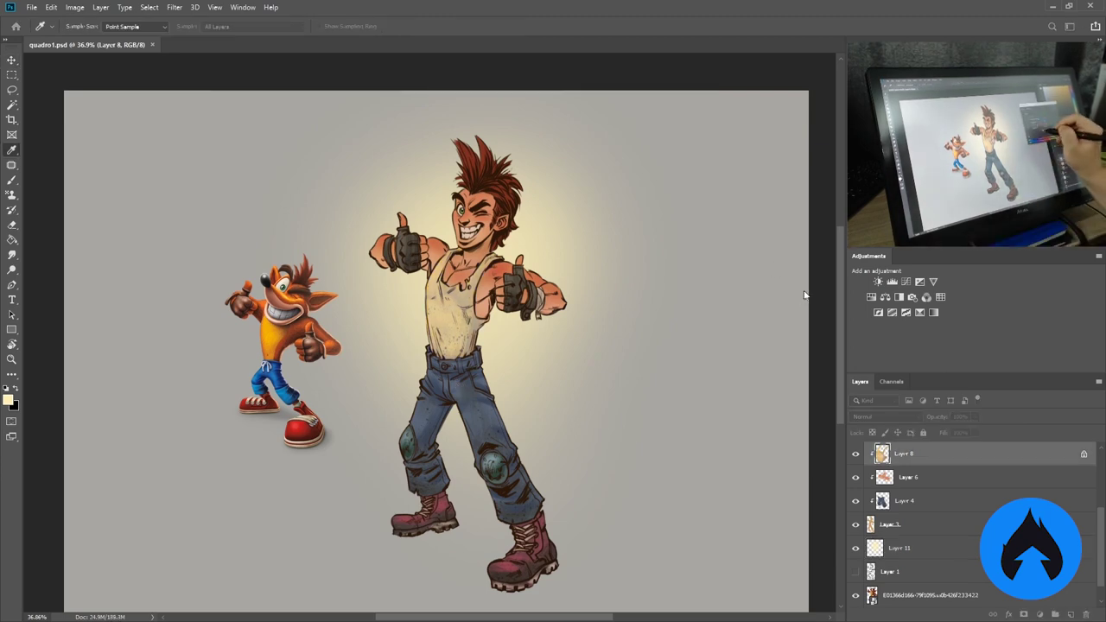
{"action": "key", "text": "v"}
Tint the outlines around the teeth and skin with lighter, warmer tones on the locked line-art layer.
{"action": "key", "text": "ctrl+plus"}
{"action": "key", "text": "ctrl+plus"}
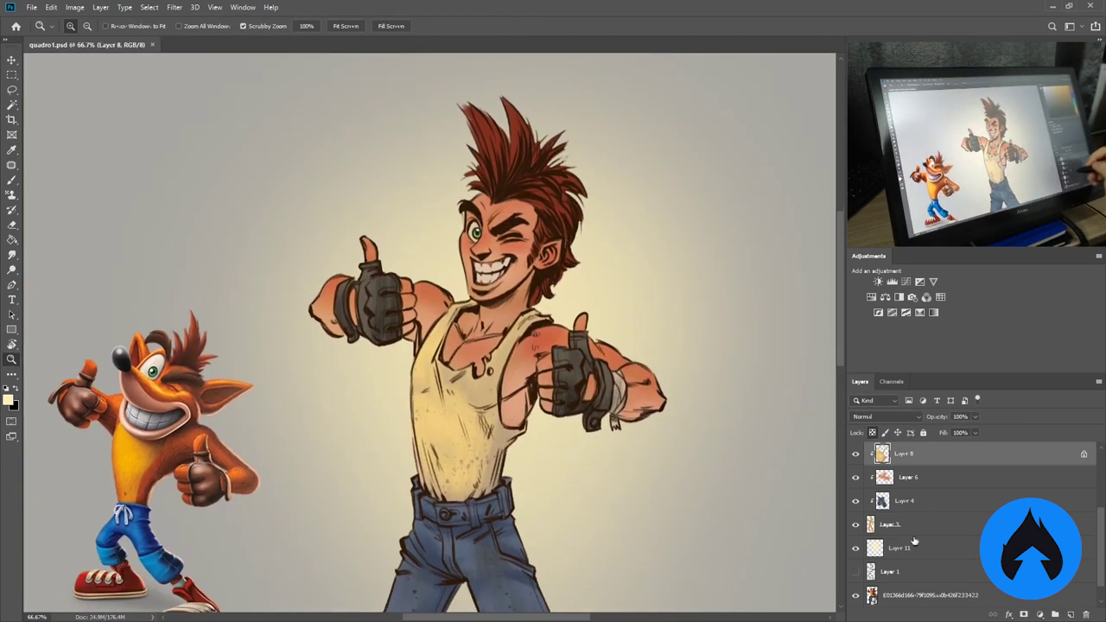
{"action": "left_click", "coordinate": [885, 477]}
{"action": "left_click", "coordinate": [547, 290], "text": "ctrl"}
{"action": "key", "text": "b"}
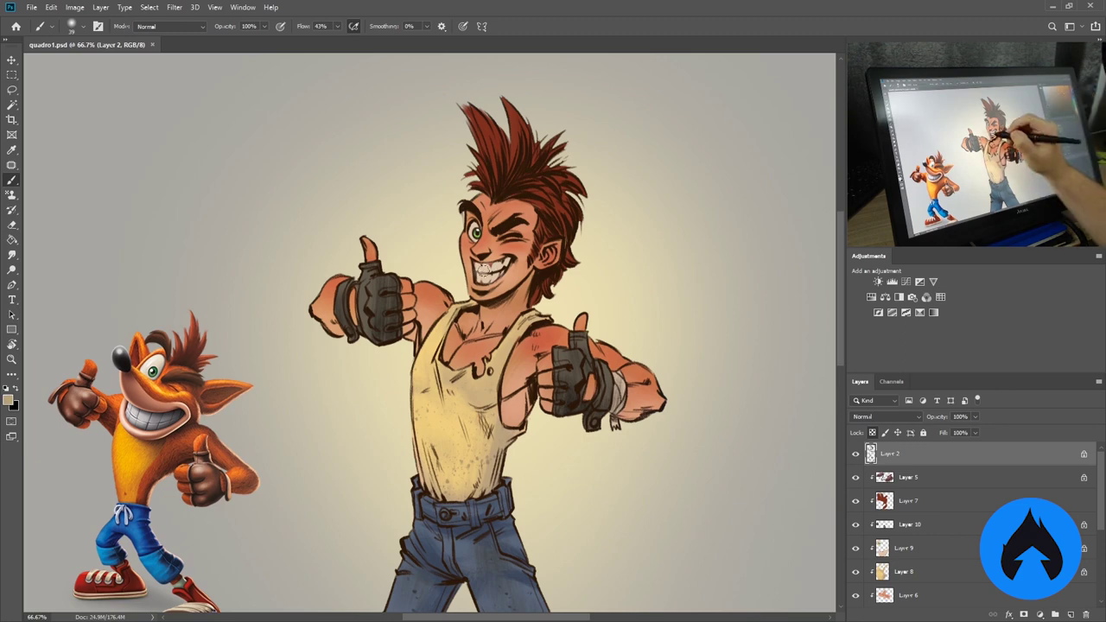
{"action": "left_click_drag", "start_coordinate": [492, 269], "coordinate": [505, 234]}
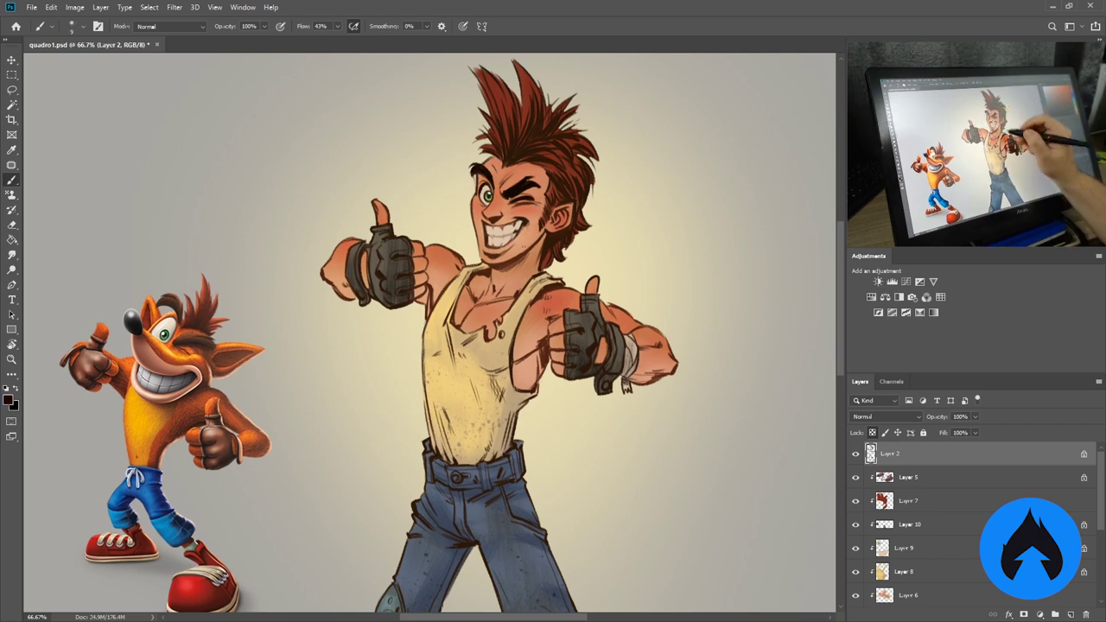
Touch up the front edge of the hair with a dark textured brush on the figure's base layer.
{"action": "scroll", "coordinate": [473, 346], "scroll_direction": "down", "scroll_amount": 3}
{"action": "key", "text": "z"}
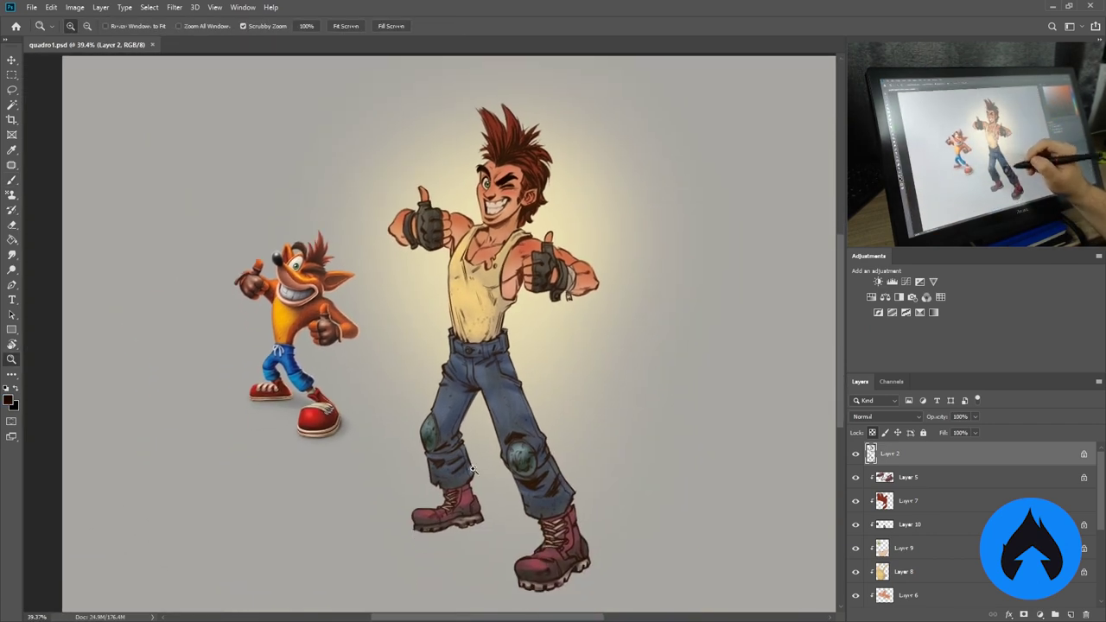
{"action": "scroll", "coordinate": [951, 519], "scroll_direction": "down", "scroll_amount": 3}
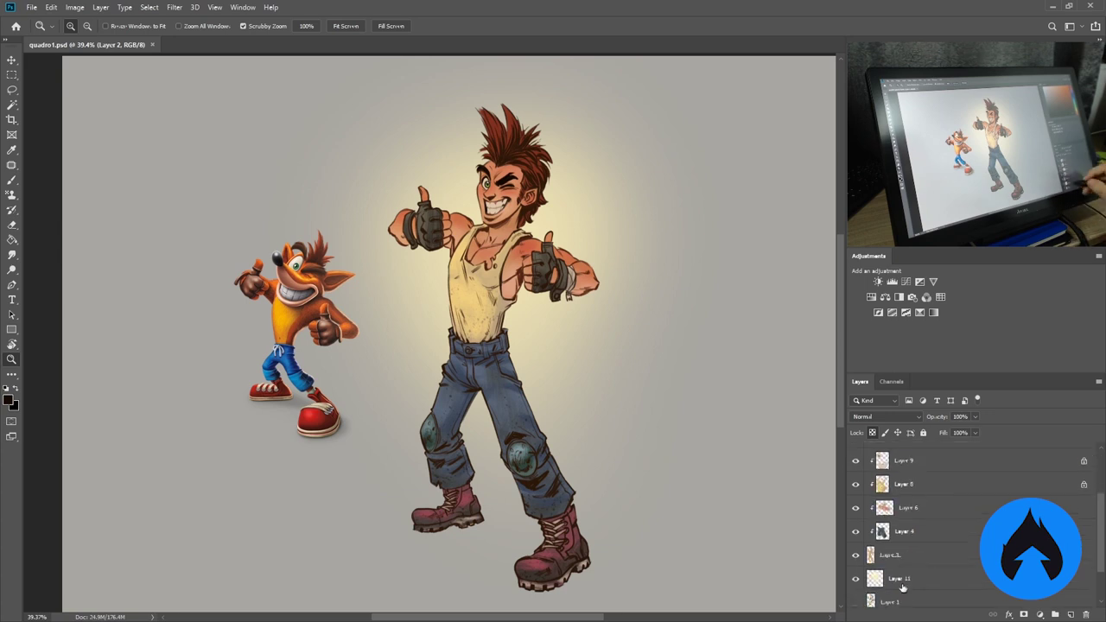
{"action": "left_click", "coordinate": [891, 555]}
{"action": "key", "text": "b"}
{"action": "left_click_drag", "start_coordinate": [482, 142], "coordinate": [489, 159]}
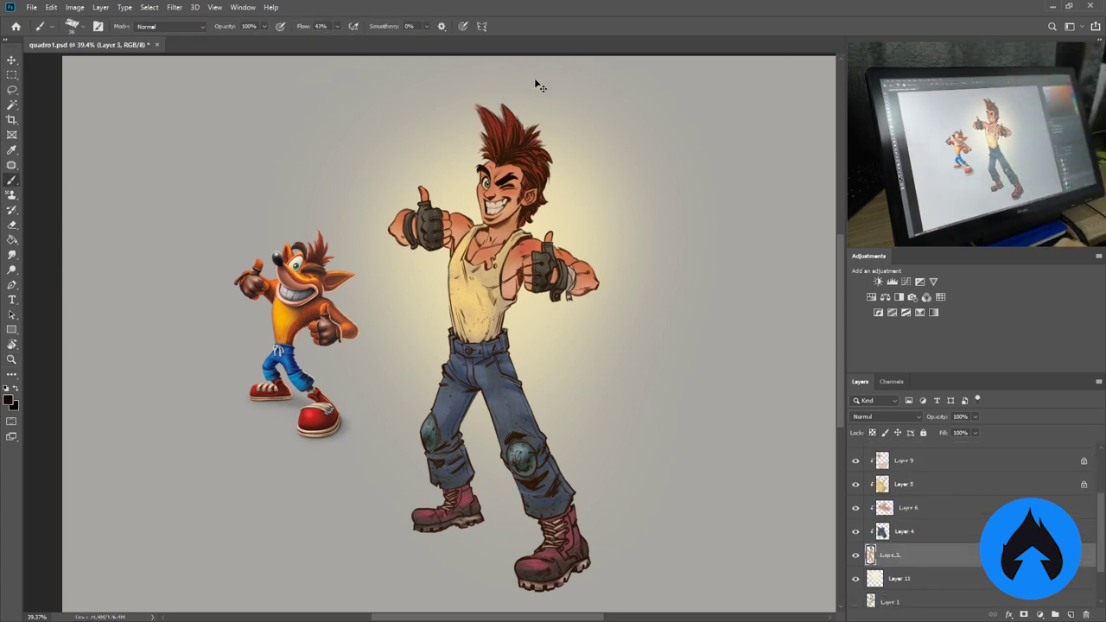
Adjust the trousers layer's colour to a more muted, greenish blue.
{"action": "left_click", "coordinate": [481, 448], "text": "ctrl"}
{"action": "key", "text": "i"}
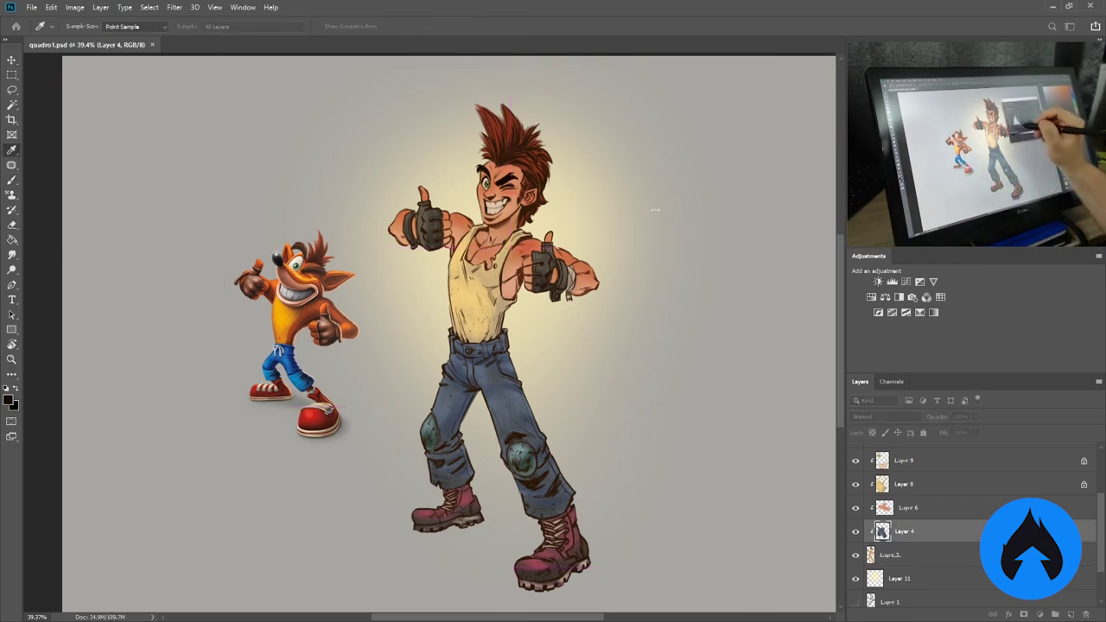
{"action": "left_click", "coordinate": [747, 140]}
{"action": "key", "text": "b"}
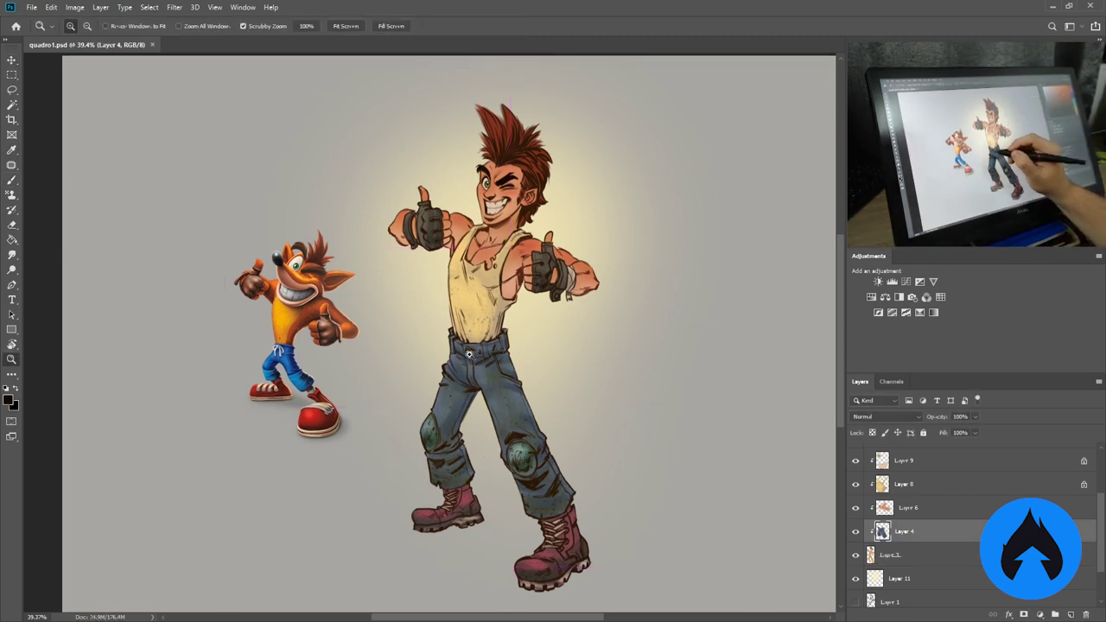
Brush light green highlights onto both knee pads on the trousers layer.
{"action": "scroll", "coordinate": [474, 358], "scroll_direction": "up", "scroll_amount": 2}
{"action": "left_click", "coordinate": [1037, 95]}
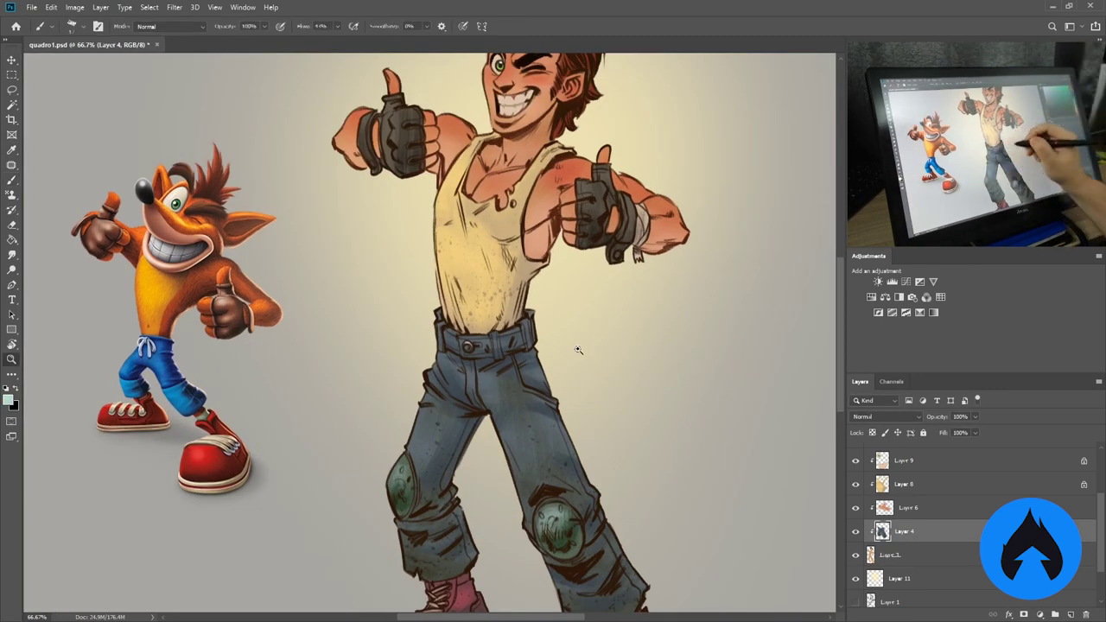
{"action": "key", "text": "z"}
{"action": "scroll", "coordinate": [578, 351], "scroll_direction": "down", "scroll_amount": 2}
{"action": "scroll", "coordinate": [459, 494], "scroll_direction": "down", "scroll_amount": 1}
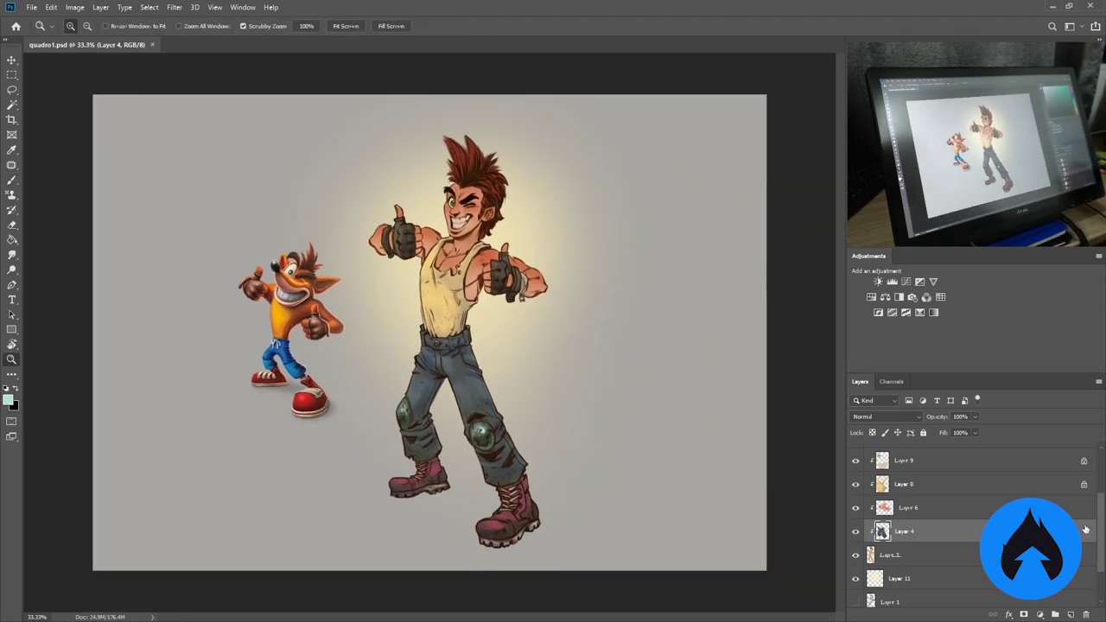
Add a clipped layer in Multiply mode above a merged copy of the grouped figure layers, with pale lavender as the paint colour.
{"action": "key", "text": "ctrl+shift+alt+n"}
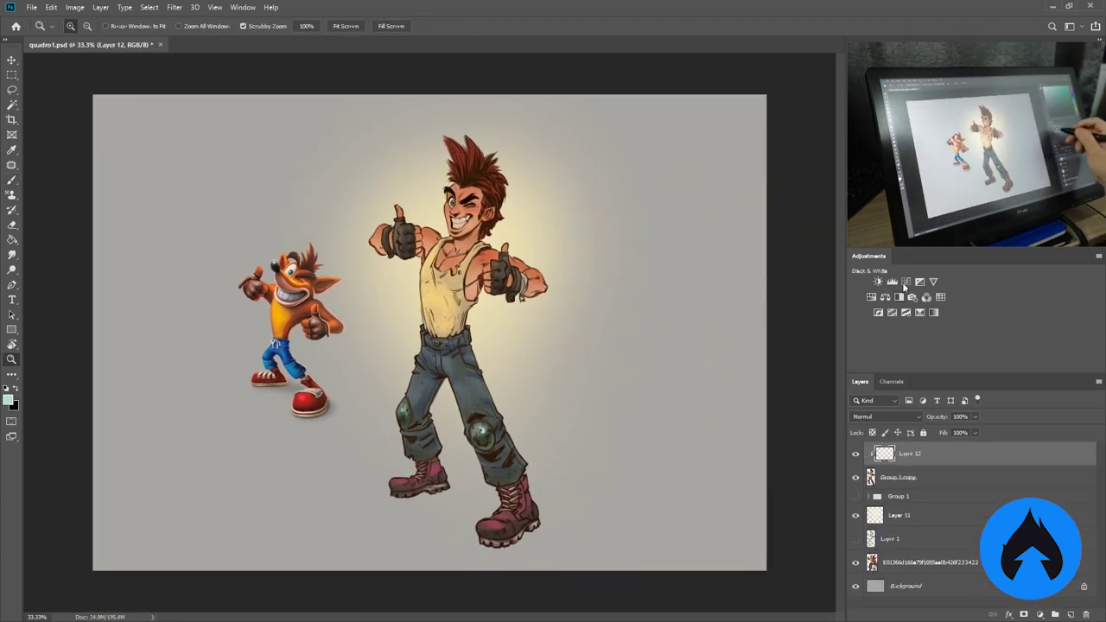
{"action": "left_click", "coordinate": [683, 324]}
{"action": "left_click_drag", "start_coordinate": [346, 303], "coordinate": [475, 302]}
{"action": "key", "text": "b"}
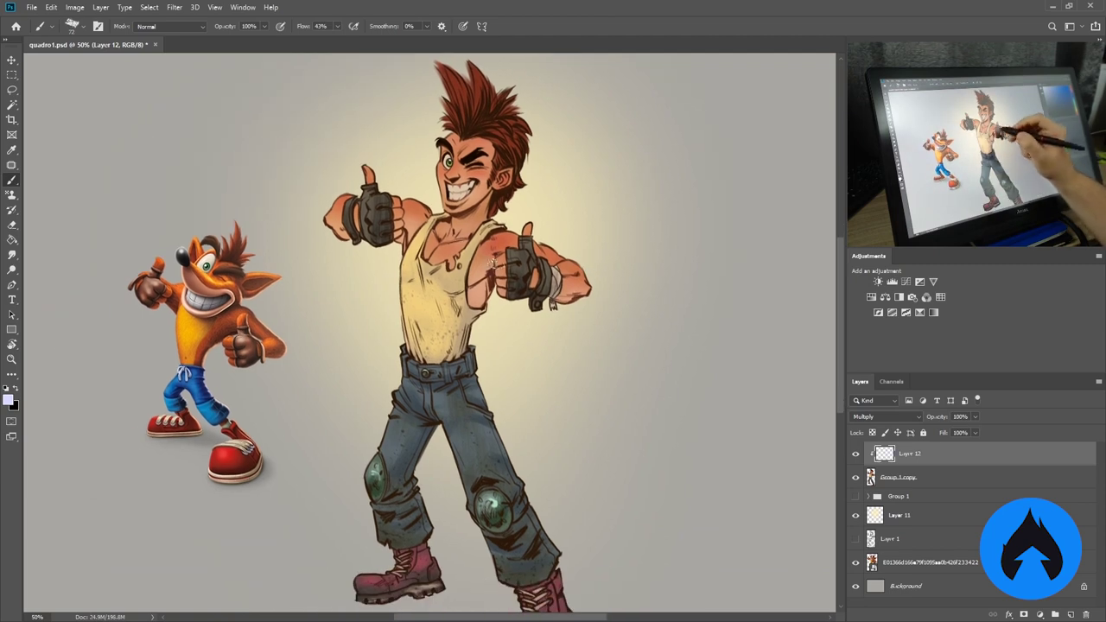
Brush lavender shadows over the face, neck, arms, gloves and trousers on the Multiply layer.
{"action": "mouse_move", "coordinate": [476, 181]}
{"action": "left_mouse_down"}
{"action": "mouse_move", "coordinate": [465, 210]}
{"action": "mouse_move", "coordinate": [474, 296]}
{"action": "left_mouse_up"}
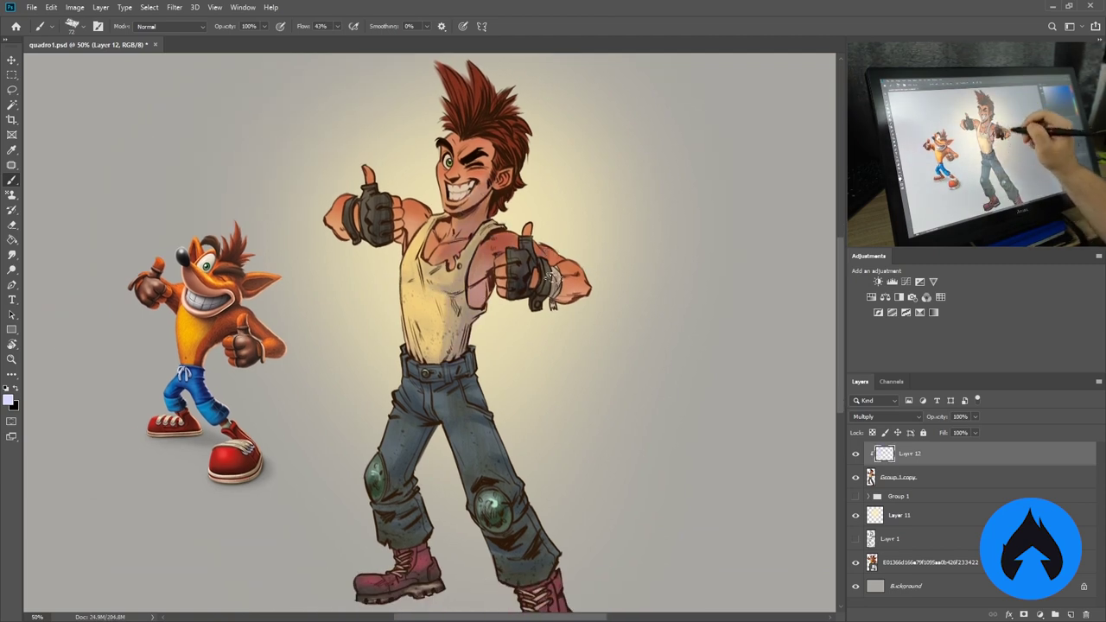
{"action": "left_click_drag", "start_coordinate": [551, 275], "coordinate": [575, 289]}
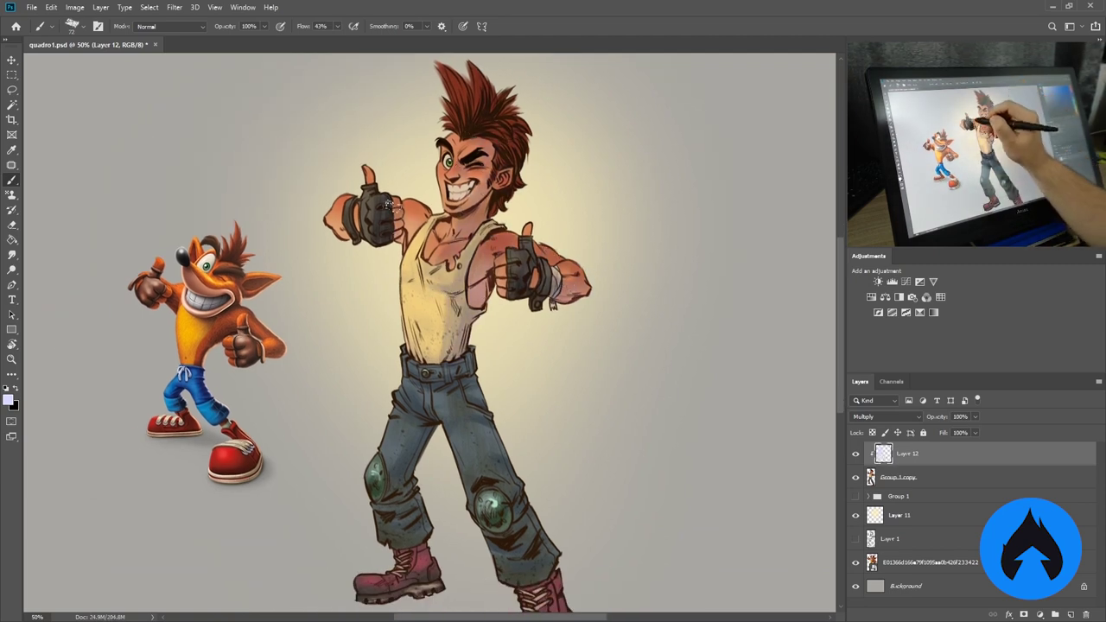
{"action": "left_click_drag", "start_coordinate": [502, 467], "coordinate": [480, 402]}
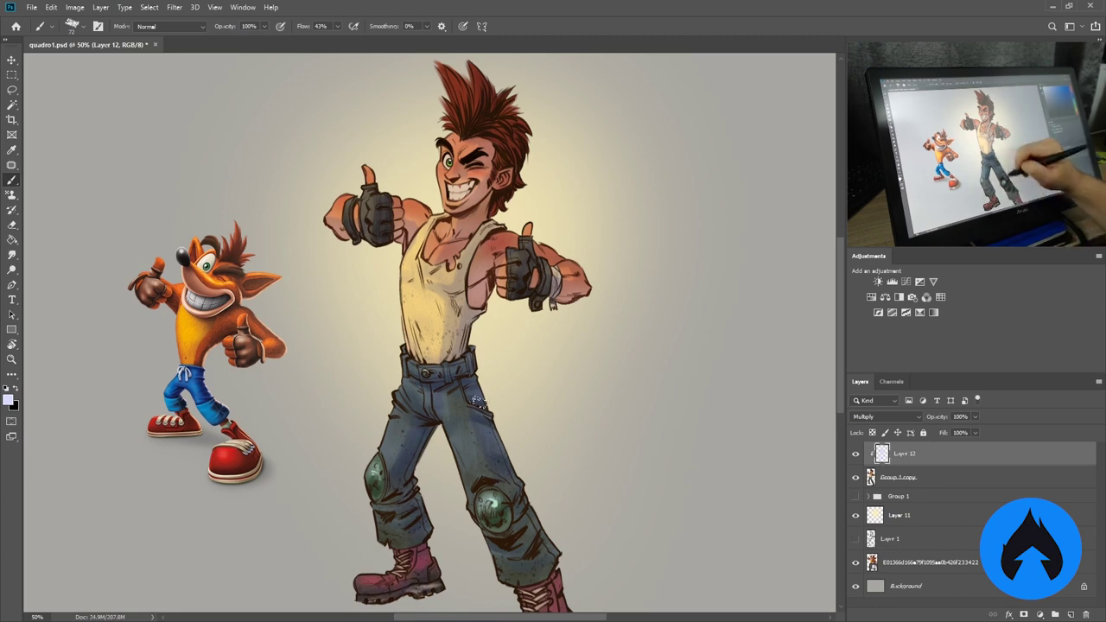
Refine the Multiply shadows on the shoulder, chest and tank top, alternately painting and erasing.
{"action": "scroll", "coordinate": [510, 273], "scroll_direction": "down", "scroll_amount": 3}
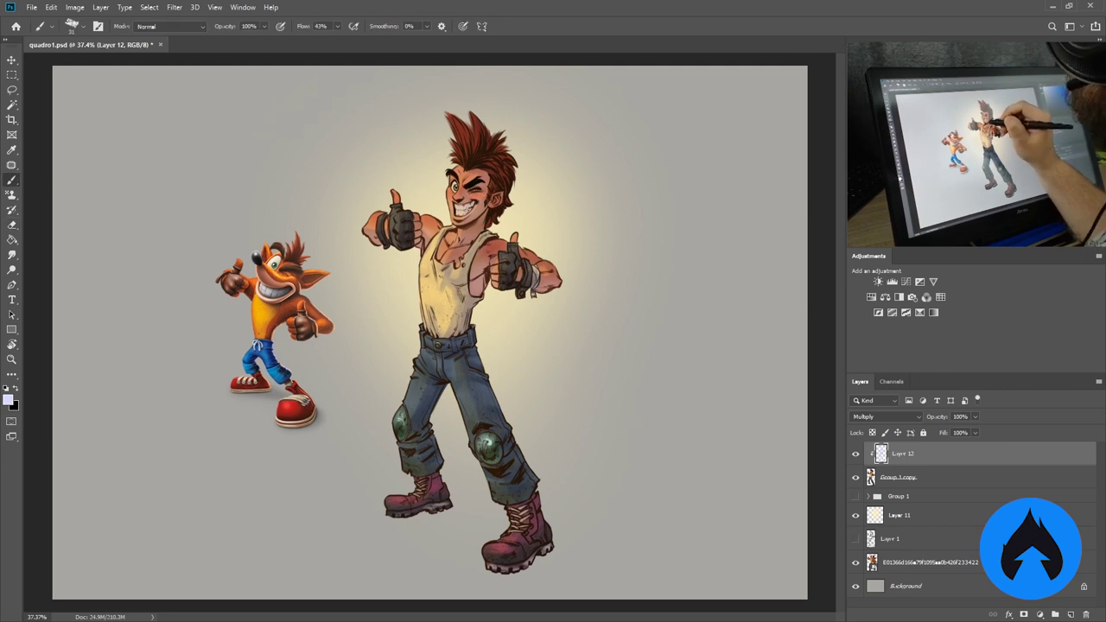
{"action": "key", "text": "e"}
{"action": "key", "text": "b"}
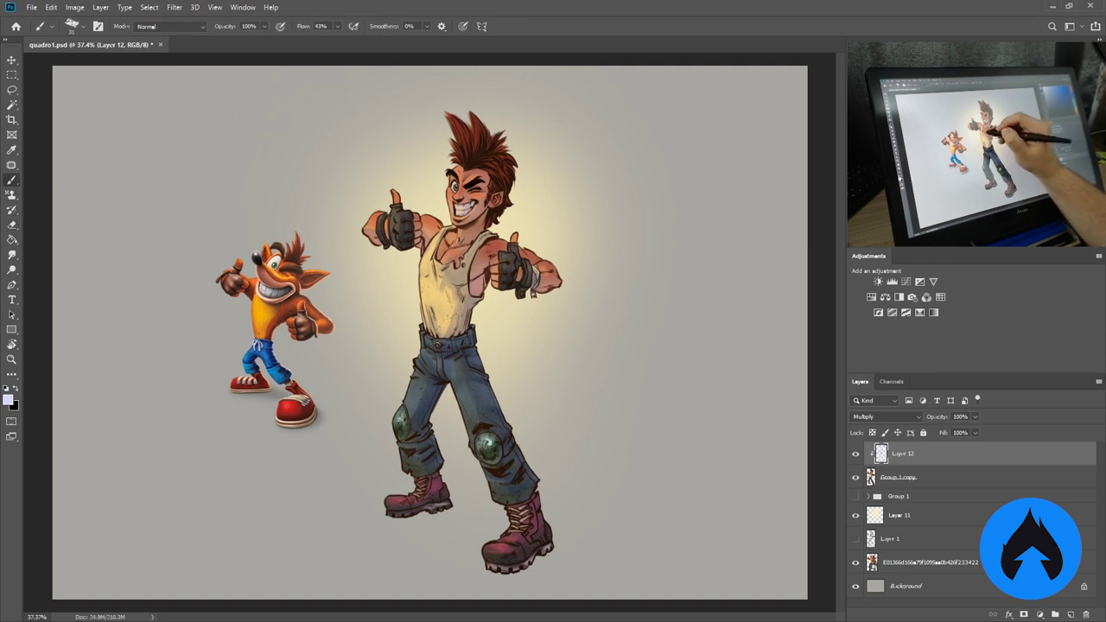
{"action": "left_click_drag", "start_coordinate": [480, 244], "coordinate": [492, 249]}
{"action": "key", "text": "e"}
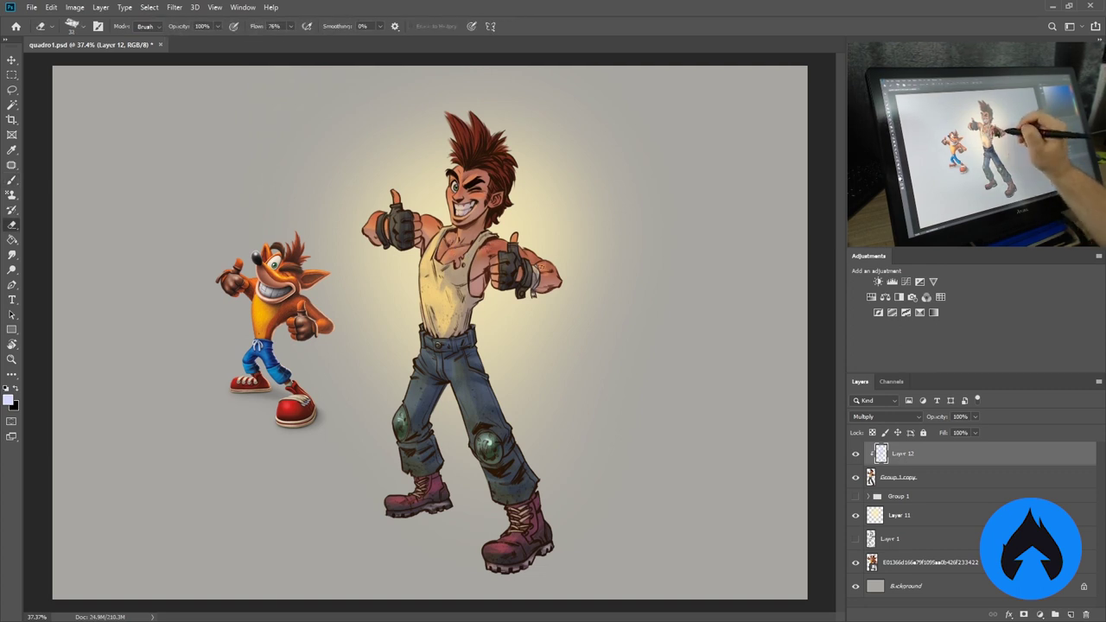
{"action": "key", "text": "b"}
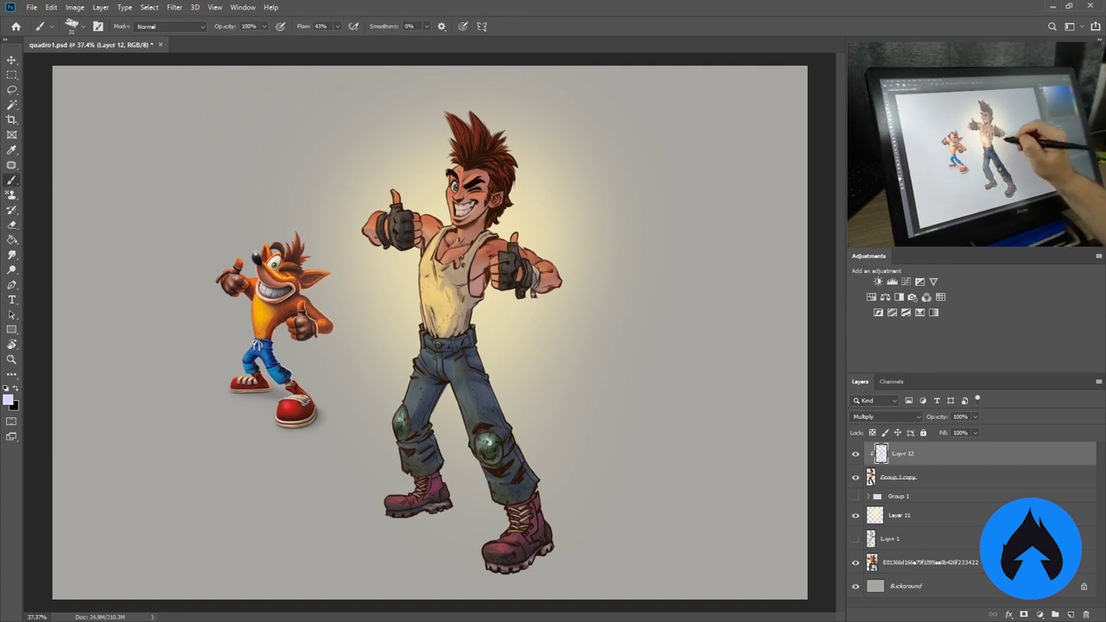
{"action": "left_click_drag", "start_coordinate": [441, 268], "coordinate": [443, 298]}
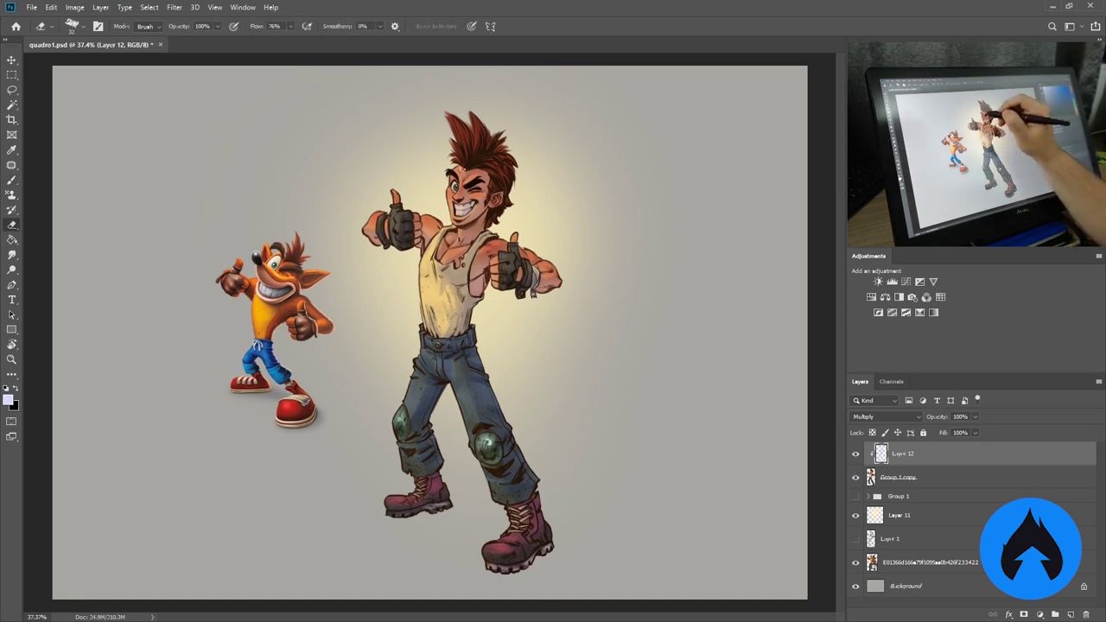
{"action": "key", "text": "e"}
{"action": "key", "text": "b"}
Add a clipped Color Dodge layer above the Multiply layer, with a soft 300 px brush at 13% flow and golden orange as the paint colour.
{"action": "key", "text": "ctrl+minus"}
{"action": "key", "text": "ctrl+minus"}
{"action": "key", "text": "ctrl+alt+shift+n"}
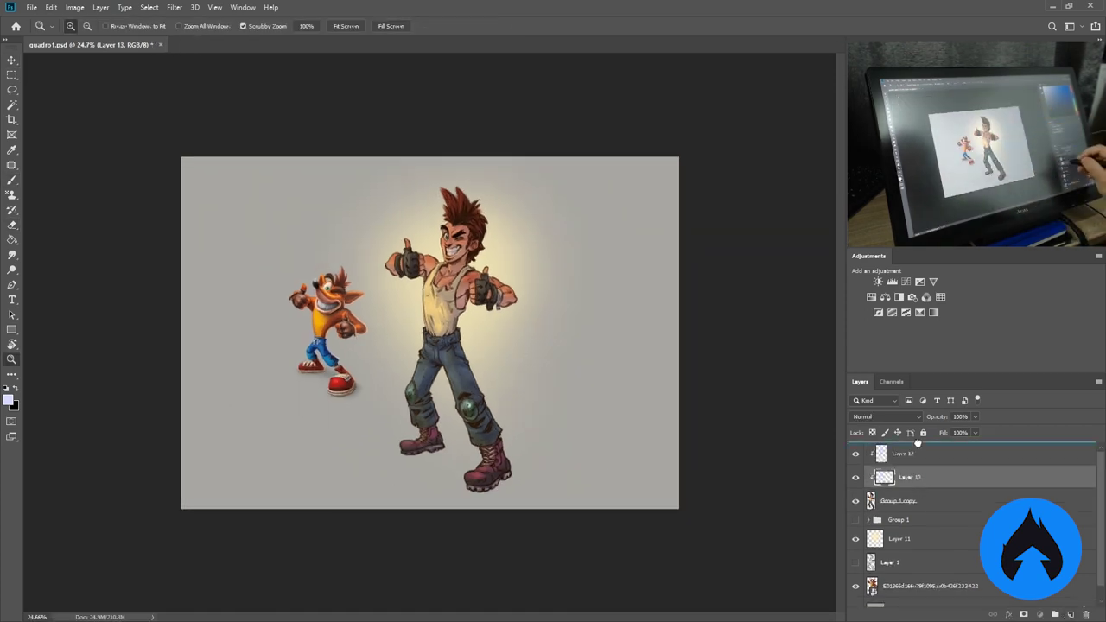
{"action": "key", "text": "alt+shift+d"}
{"action": "key", "text": "shift+1"}
{"action": "key", "text": "shift+3"}
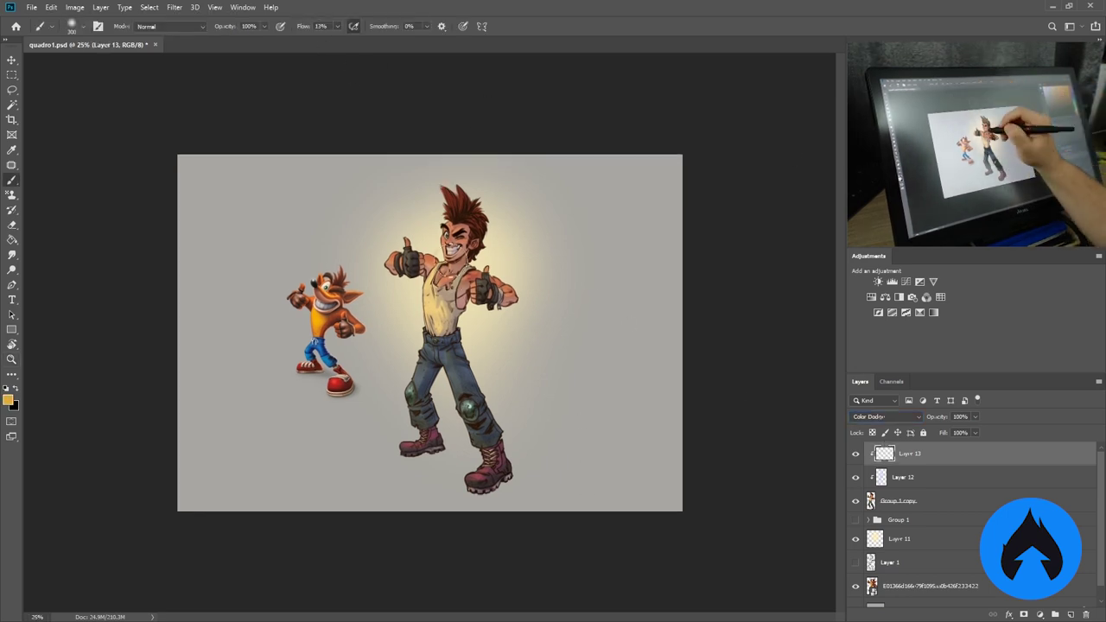
Brush warm orange light over the face, hair and chest and sampled grey-green light over the trousers, with the layer's opacity at 59%.
{"action": "left_click", "coordinate": [443, 257], "text": "alt"}
{"action": "mouse_move", "coordinate": [437, 246]}
{"action": "left_mouse_down"}
{"action": "mouse_move", "coordinate": [462, 281]}
{"action": "mouse_move", "coordinate": [450, 304]}
{"action": "left_mouse_up"}
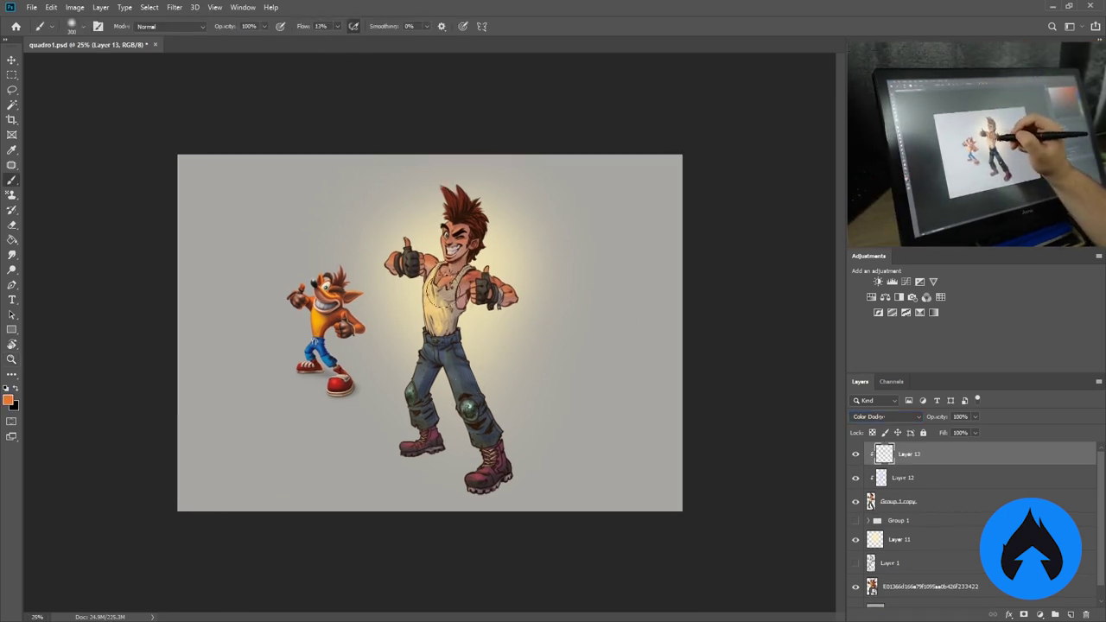
{"action": "left_click_drag", "start_coordinate": [437, 243], "coordinate": [463, 274]}
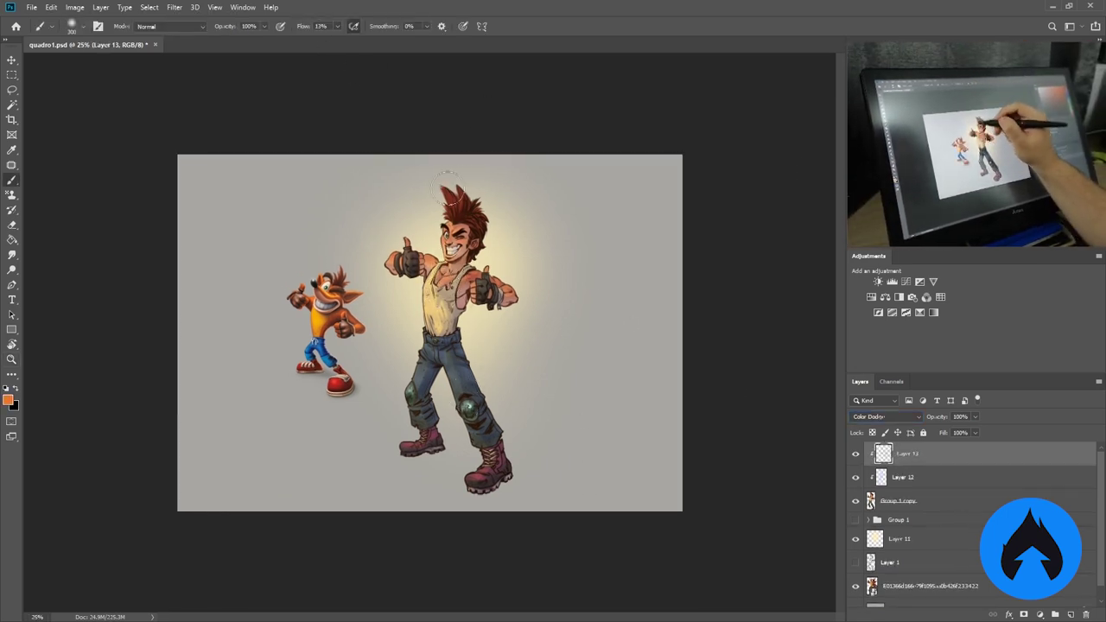
{"action": "left_click", "coordinate": [413, 355], "text": "alt"}
Group the two clipped shading layers with the merged figure layer, duplicate that group and merge the duplicate into a single layer.
{"action": "left_click", "coordinate": [925, 501], "text": "shift"}
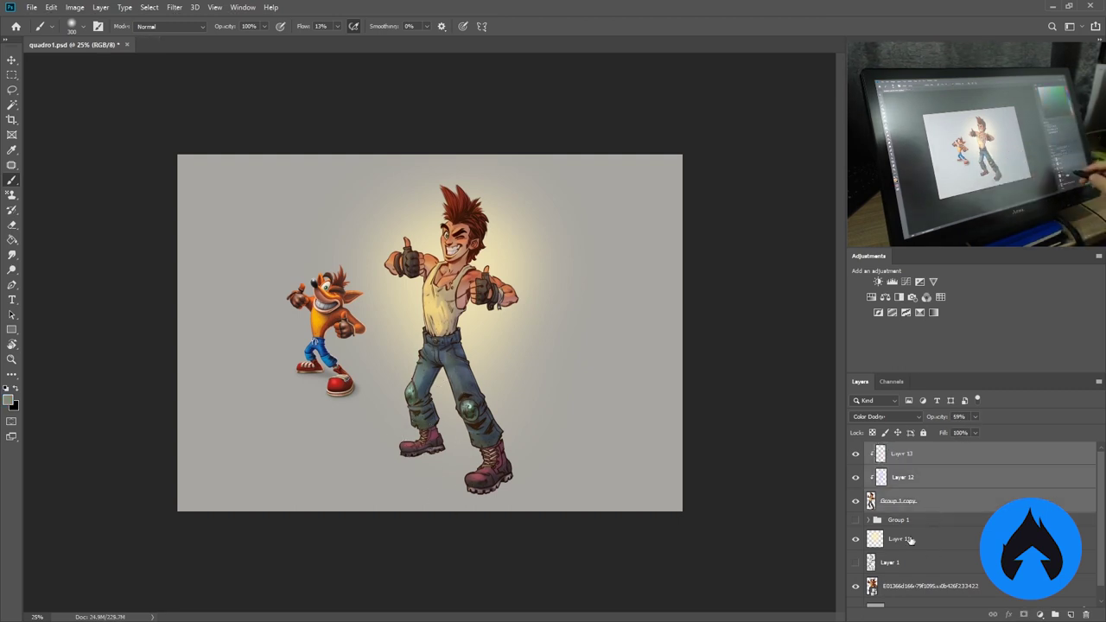
{"action": "key", "text": "ctrl+g"}
{"action": "key", "text": "ctrl+j"}
{"action": "key", "text": "ctrl+e"}
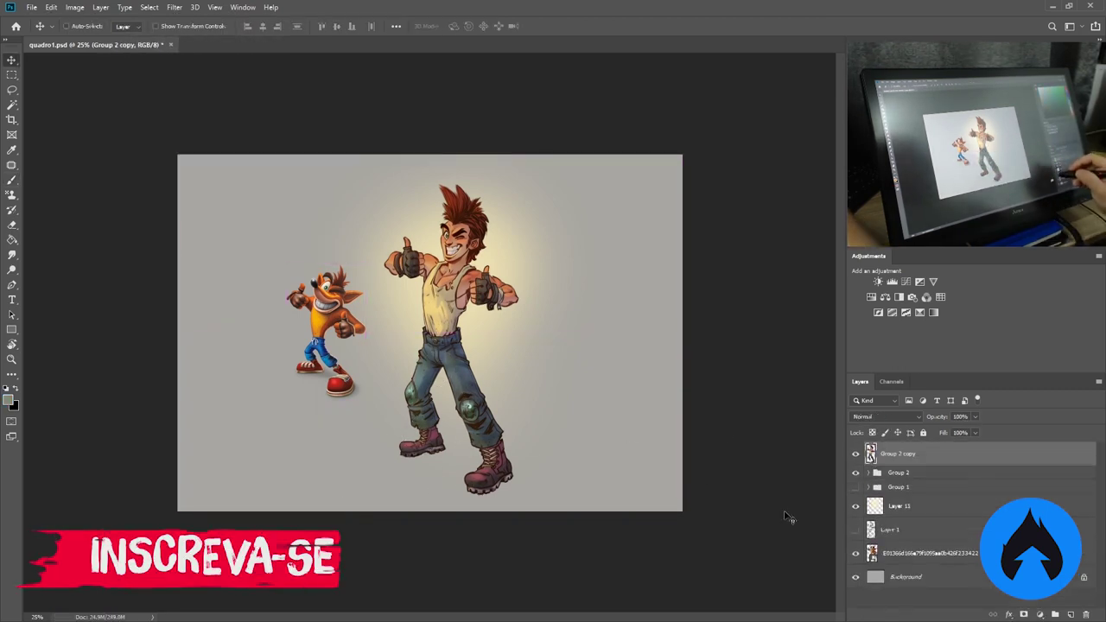
{"action": "key", "text": "i"}
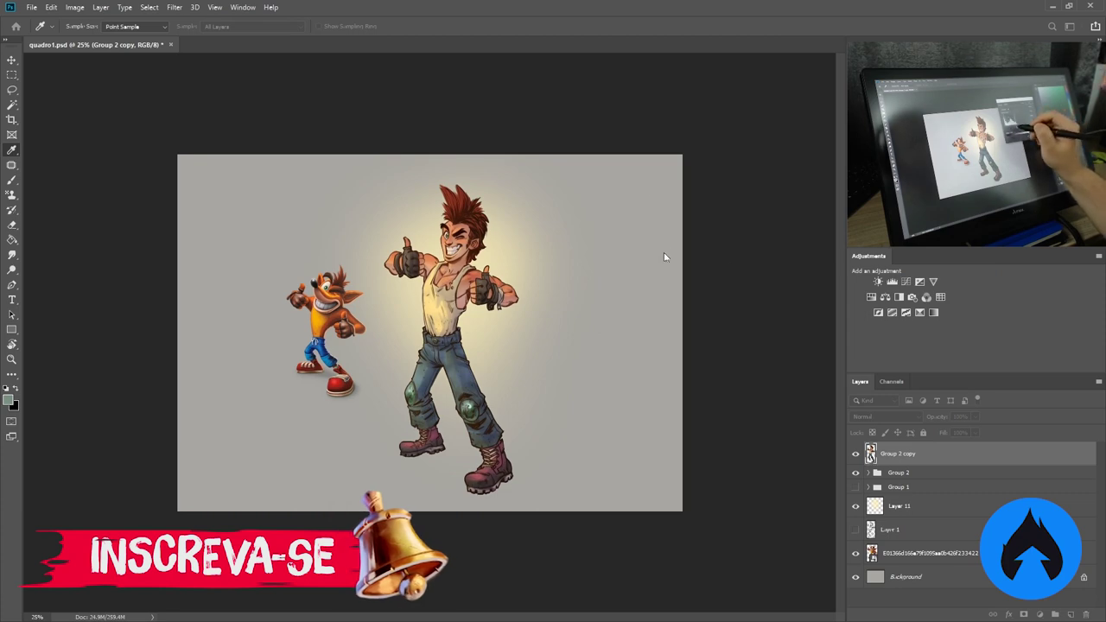